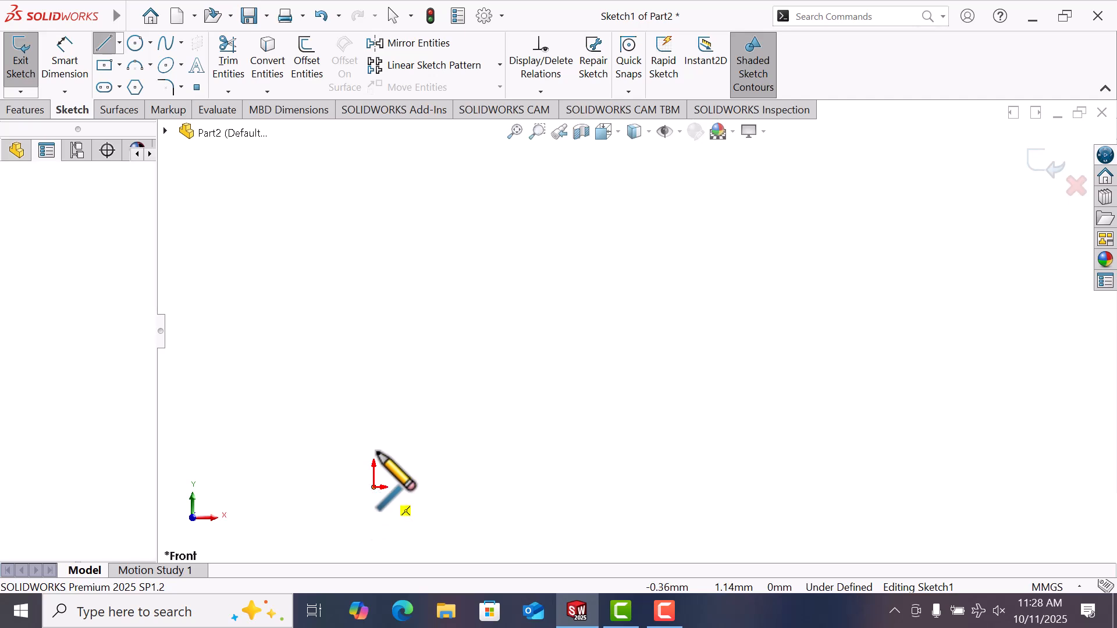
- Sketch a closed arch-topped profile from the origin, about 15.8 mm wide with straight sides about 12.9 mm high and a semicircular top
{"action": "left_click", "coordinate": [372, 420]}
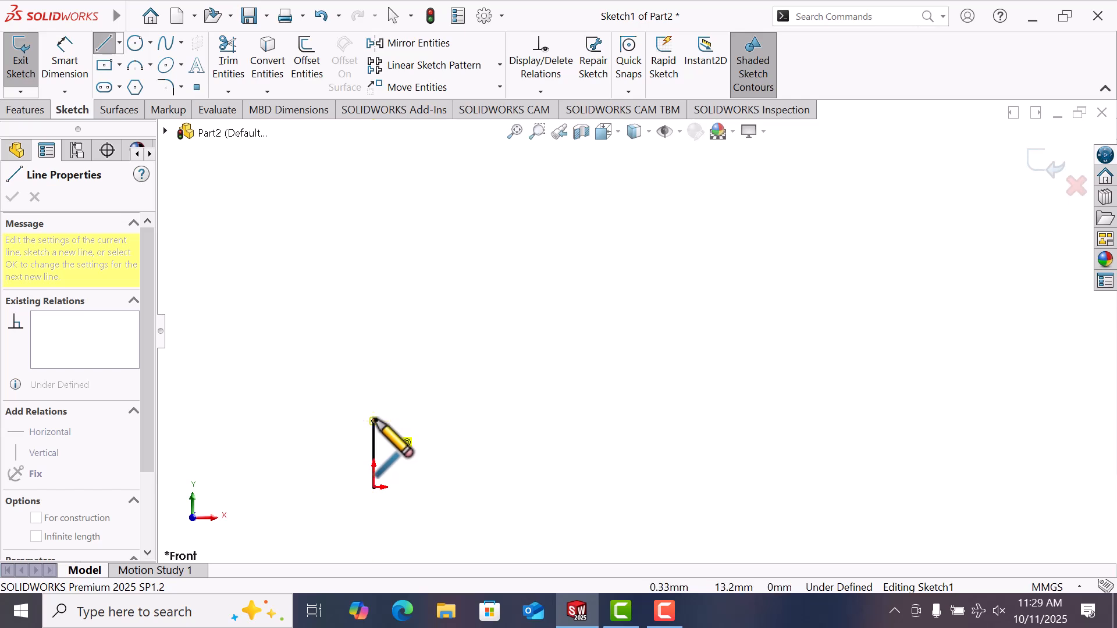
{"action": "left_click", "coordinate": [454, 419]}
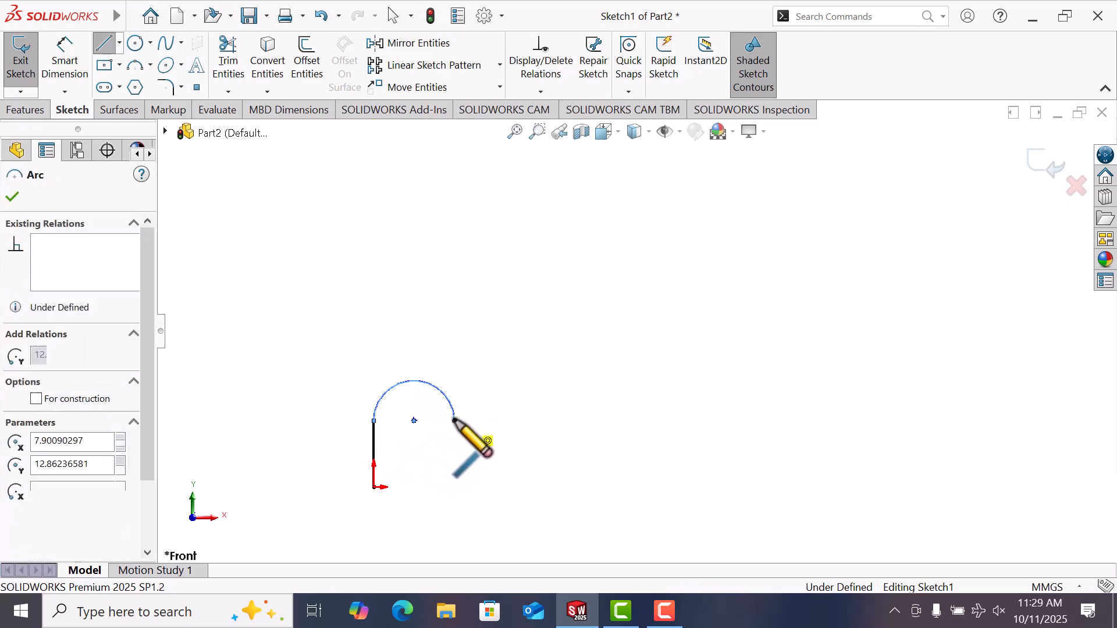
{"action": "left_click", "coordinate": [454, 487]}
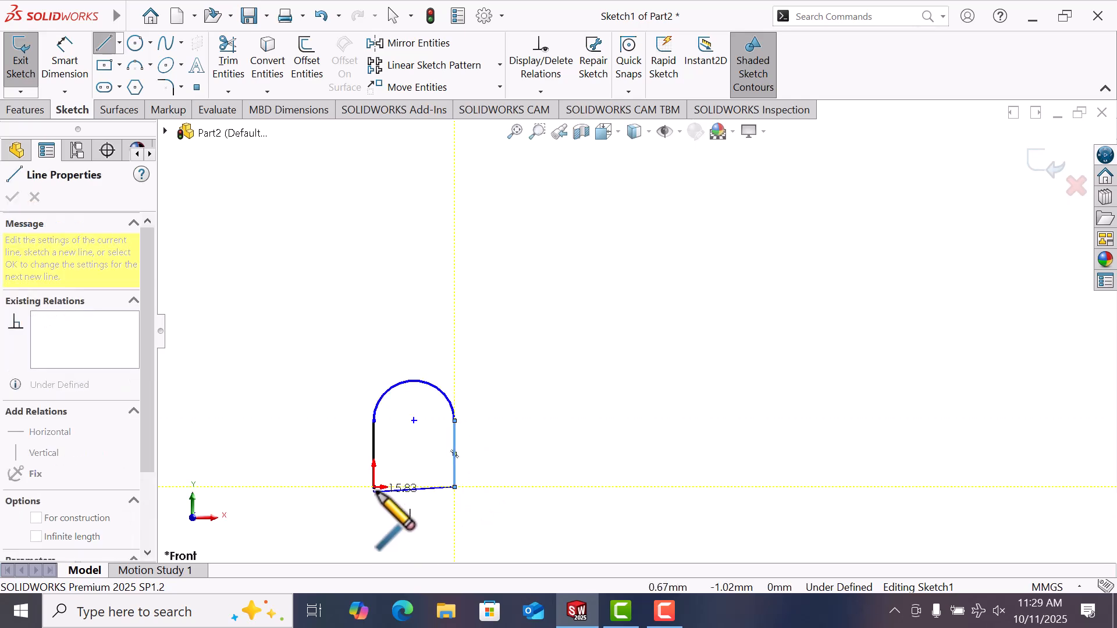
{"action": "left_click", "coordinate": [374, 487]}
{"action": "right_click", "coordinate": [375, 489]}
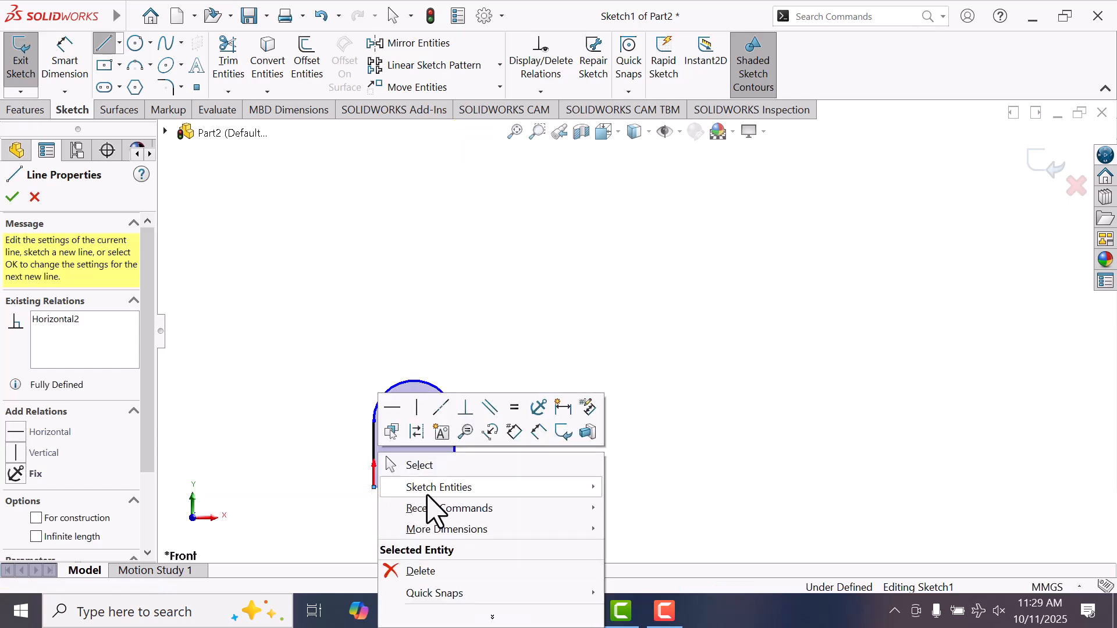
{"action": "left_click", "coordinate": [429, 466]}
- Dimension the arch profile's bottom line and set its width to 20 mm
{"action": "right_click_drag", "start_coordinate": [499, 505], "coordinate": [500, 420]}
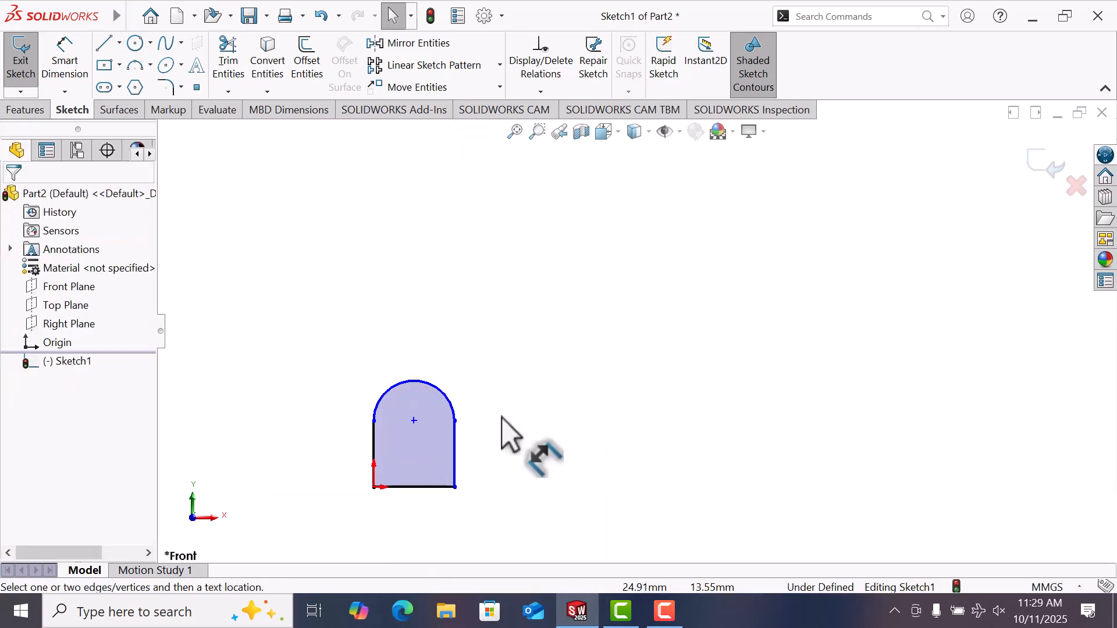
{"action": "left_click", "coordinate": [419, 487]}
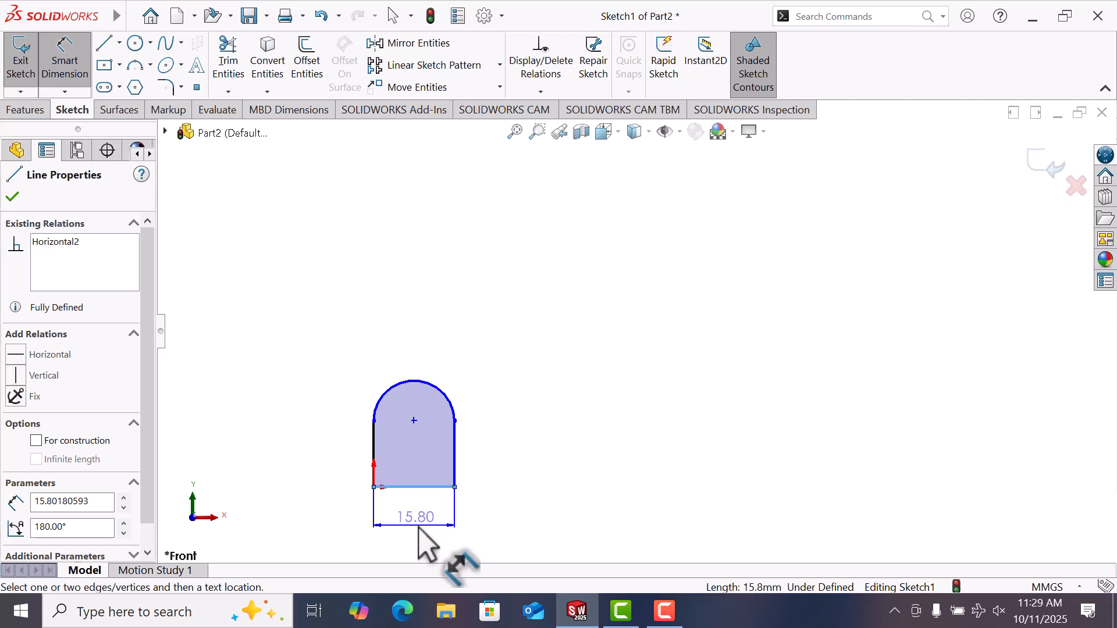
{"action": "left_click", "coordinate": [423, 526]}
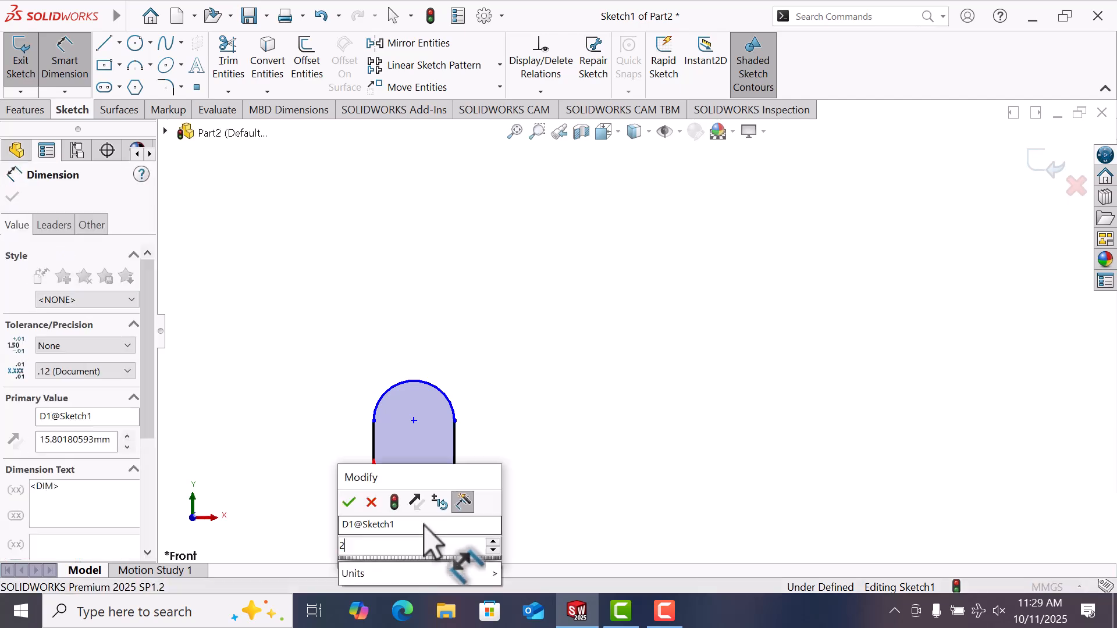
{"action": "type", "text": "20"}
{"action": "key", "text": "Return"}
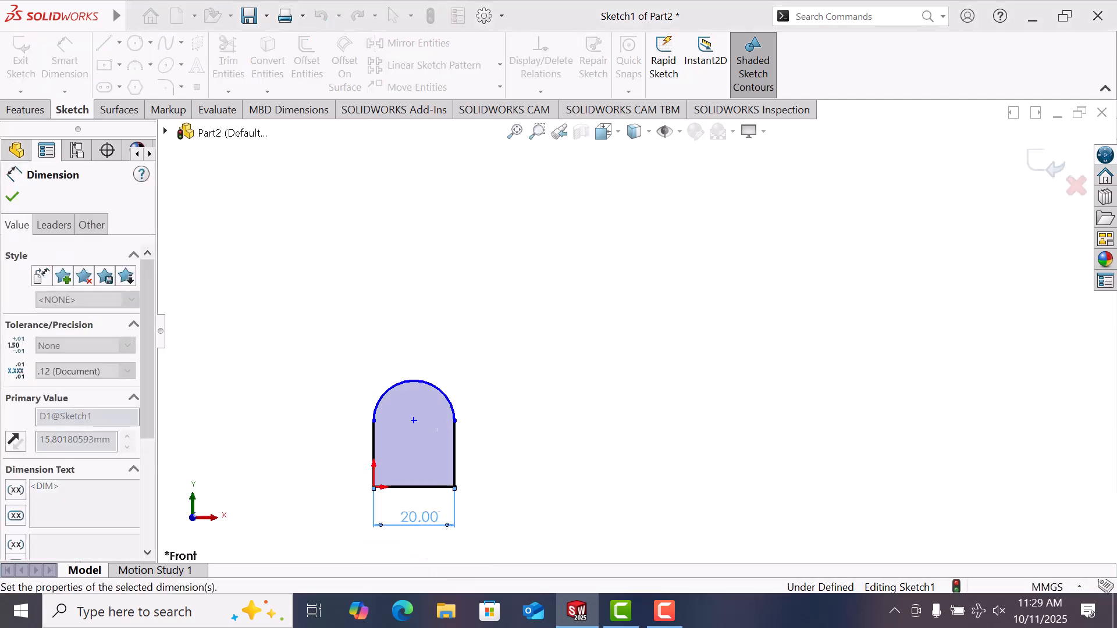
{"action": "left_click", "coordinate": [605, 469]}
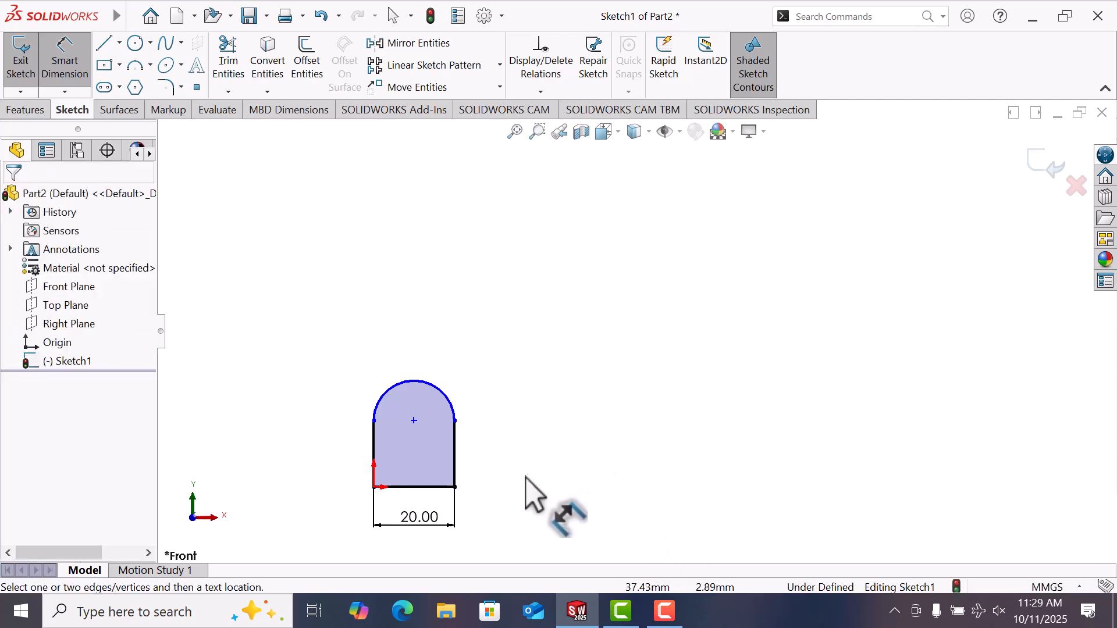
- Dimension the arch profile's overall height from the bottom line to the top of the arc as 20 mm
{"action": "left_click", "coordinate": [444, 488]}
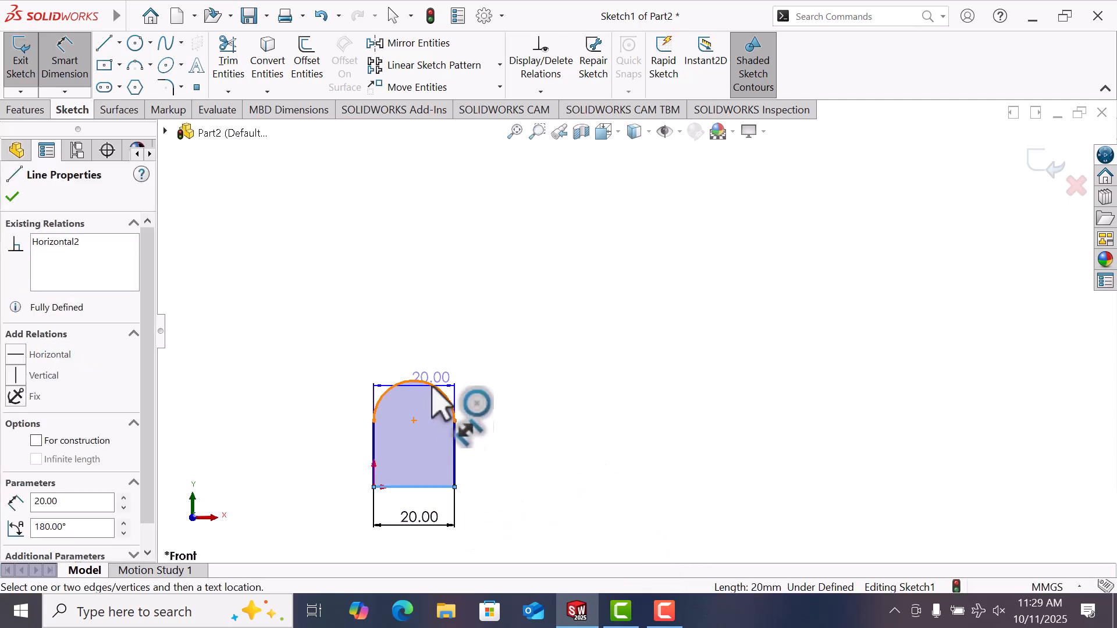
{"action": "left_click", "coordinate": [429, 383]}
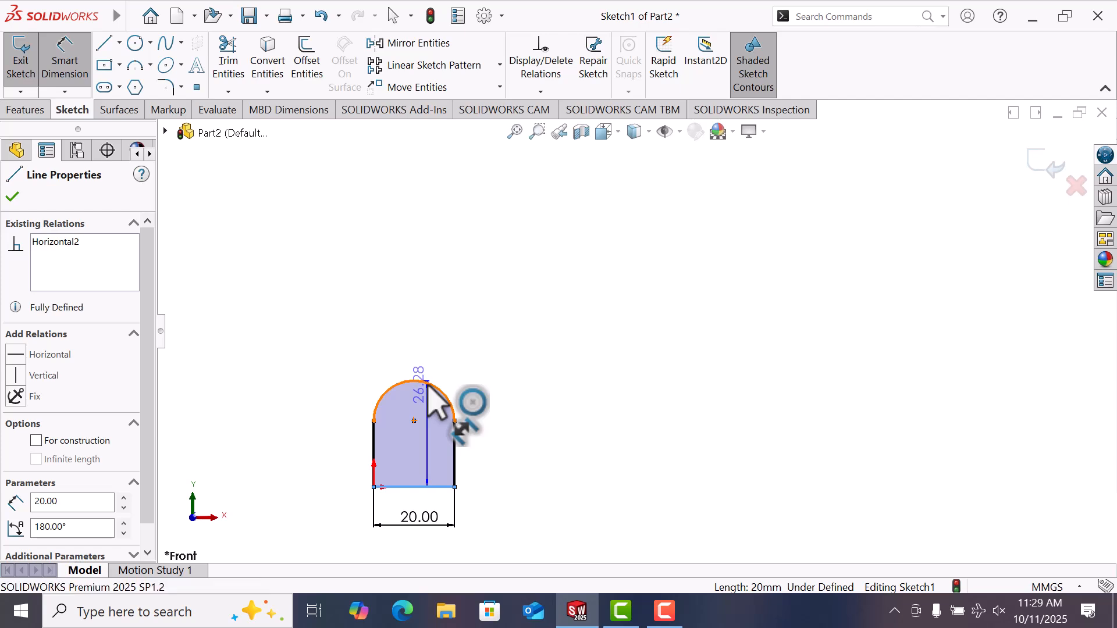
{"action": "left_click", "coordinate": [508, 431]}
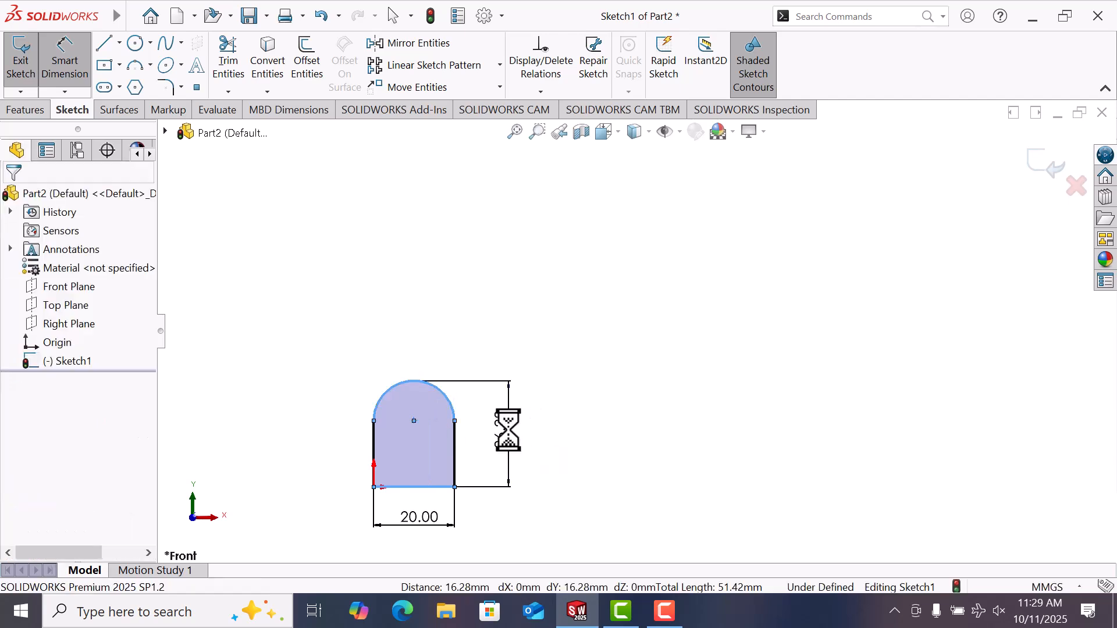
{"action": "type", "text": "20"}
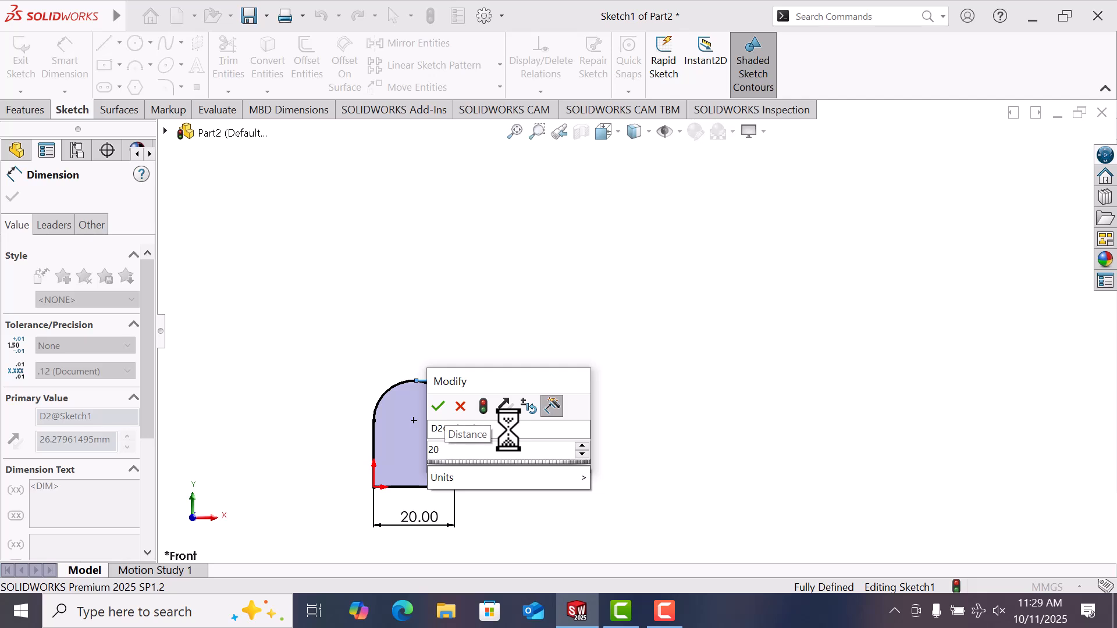
{"action": "key", "text": "Return"}
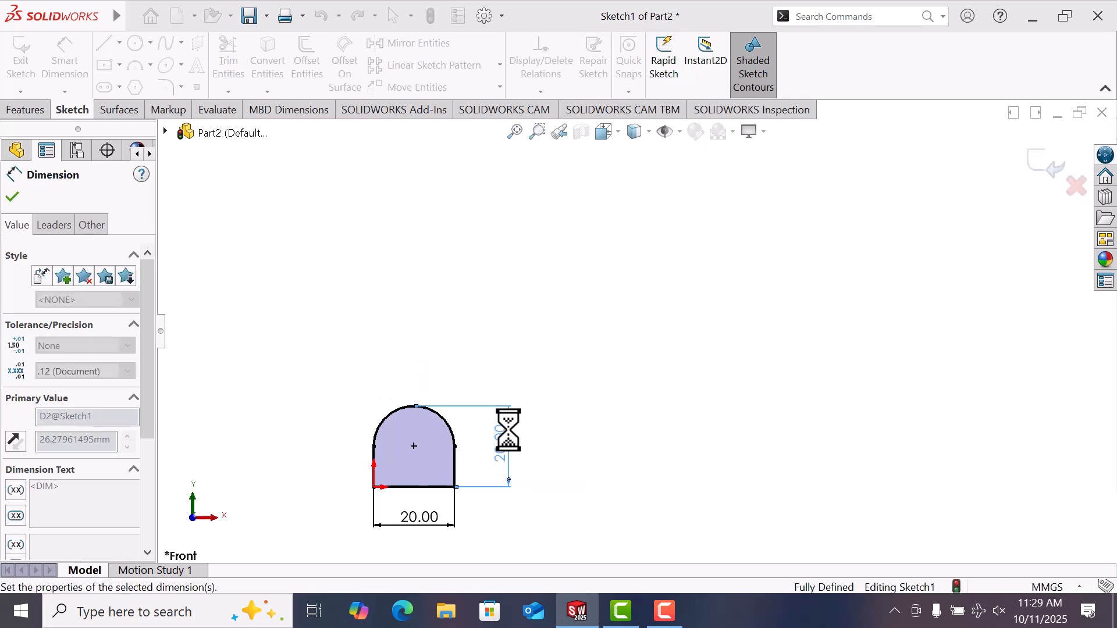
{"action": "scroll", "coordinate": [448, 520], "scroll_direction": "down", "scroll_amount": 2}
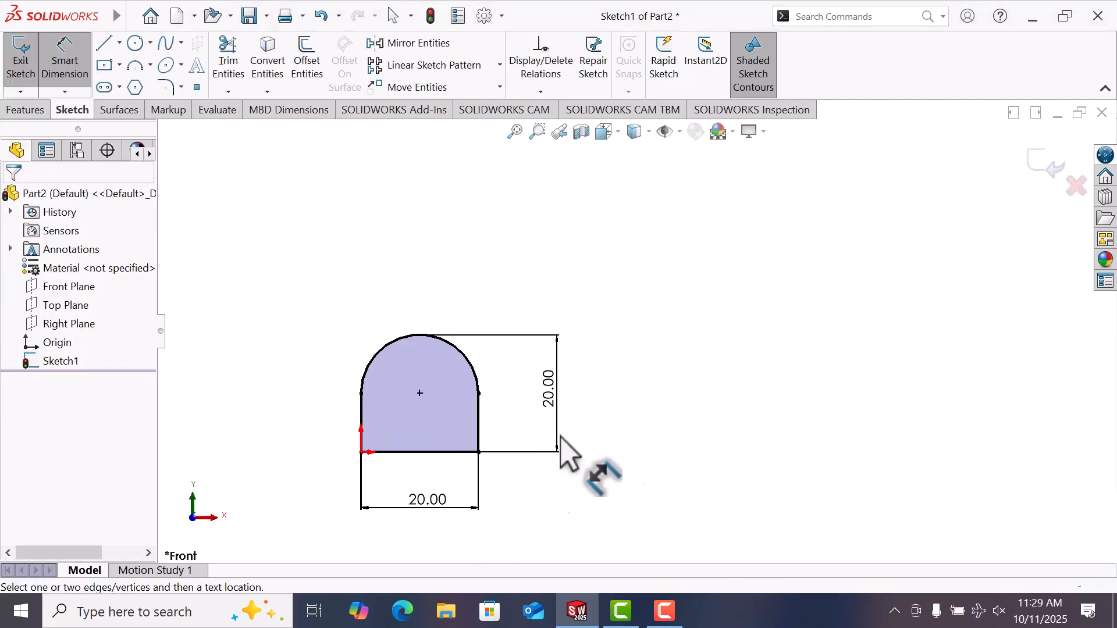
{"action": "right_click", "coordinate": [696, 369]}
{"action": "left_click", "coordinate": [737, 420]}
- Sketch a stepped outline above the arch: left side, short ledge, upright, tangent semicircle of about 9.9 mm radius, and right upright about 12.1 mm long
{"action": "scroll", "coordinate": [564, 317], "scroll_direction": "up", "scroll_amount": 2}
{"action": "scroll", "coordinate": [562, 316], "scroll_direction": "down", "scroll_amount": 2}
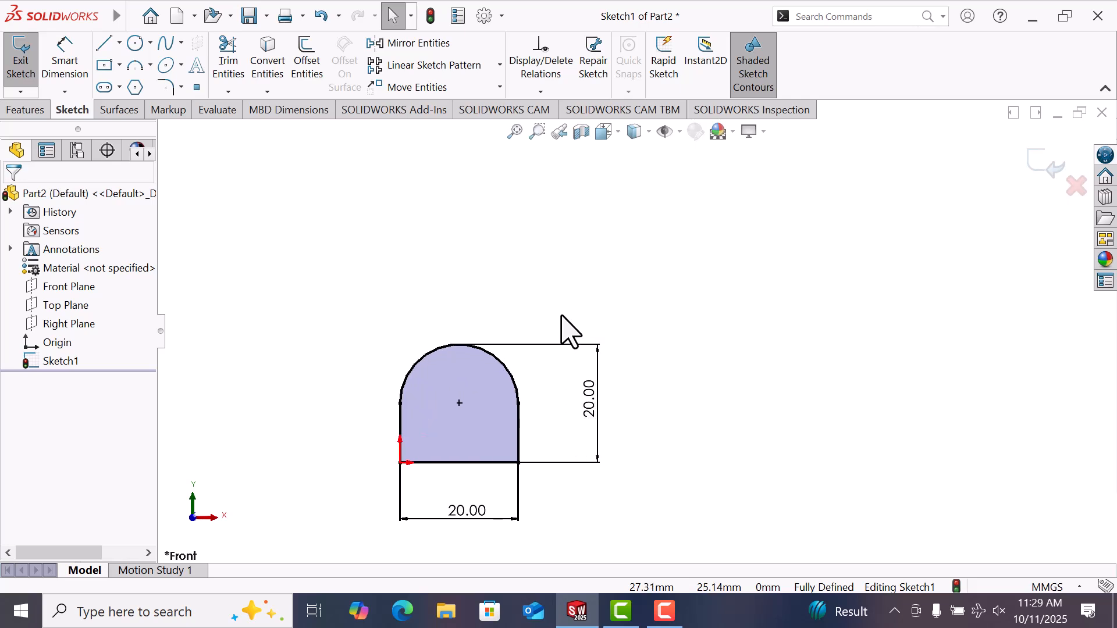
{"action": "scroll", "coordinate": [582, 340], "scroll_direction": "up", "scroll_amount": 1}
{"action": "scroll", "coordinate": [666, 361], "scroll_direction": "down", "scroll_amount": 1}
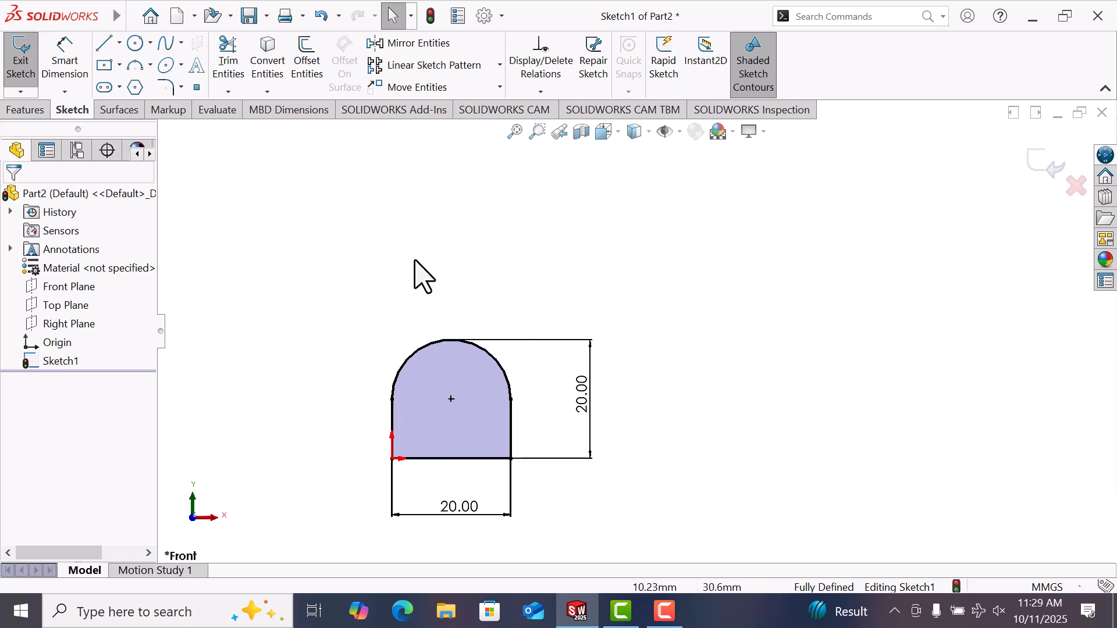
{"action": "left_click", "coordinate": [104, 44]}
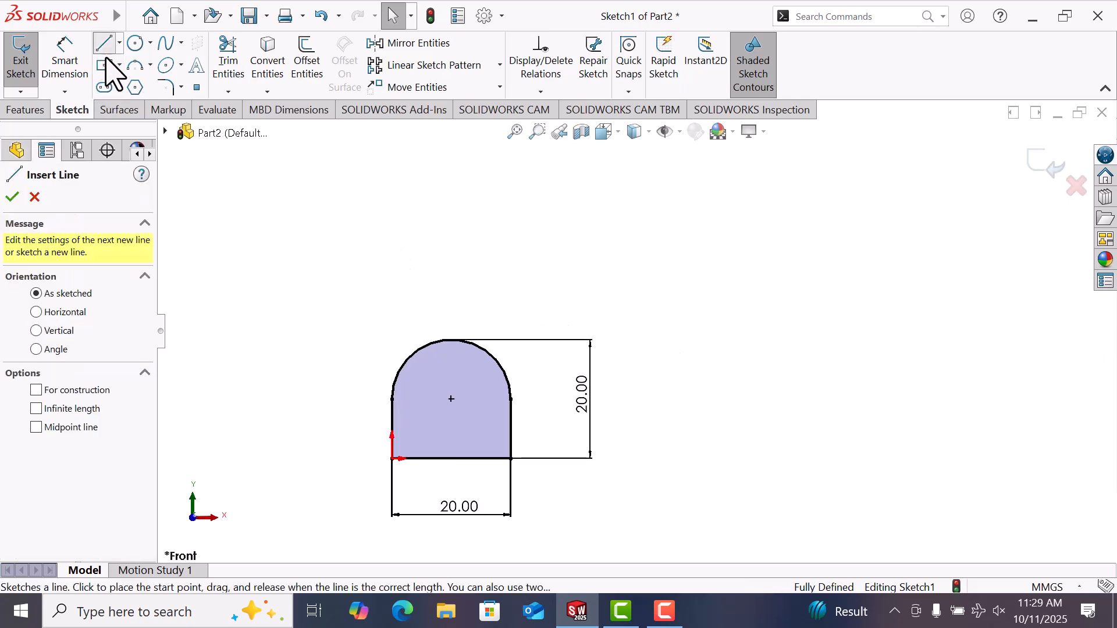
{"action": "left_click", "coordinate": [362, 345]}
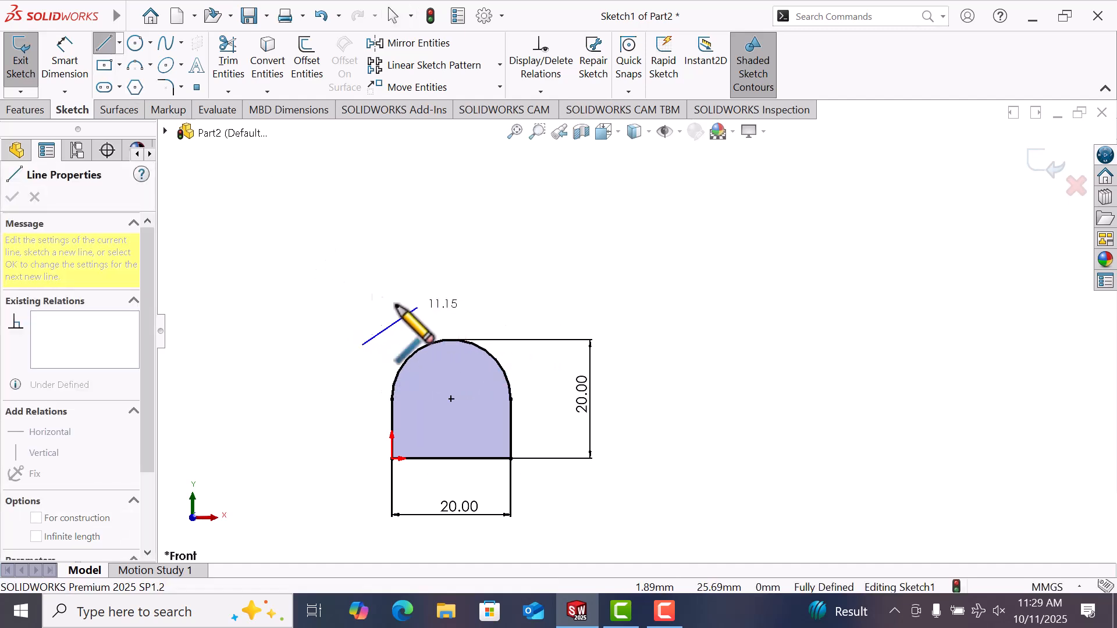
{"action": "left_click", "coordinate": [361, 277]}
{"action": "left_click", "coordinate": [393, 277]}
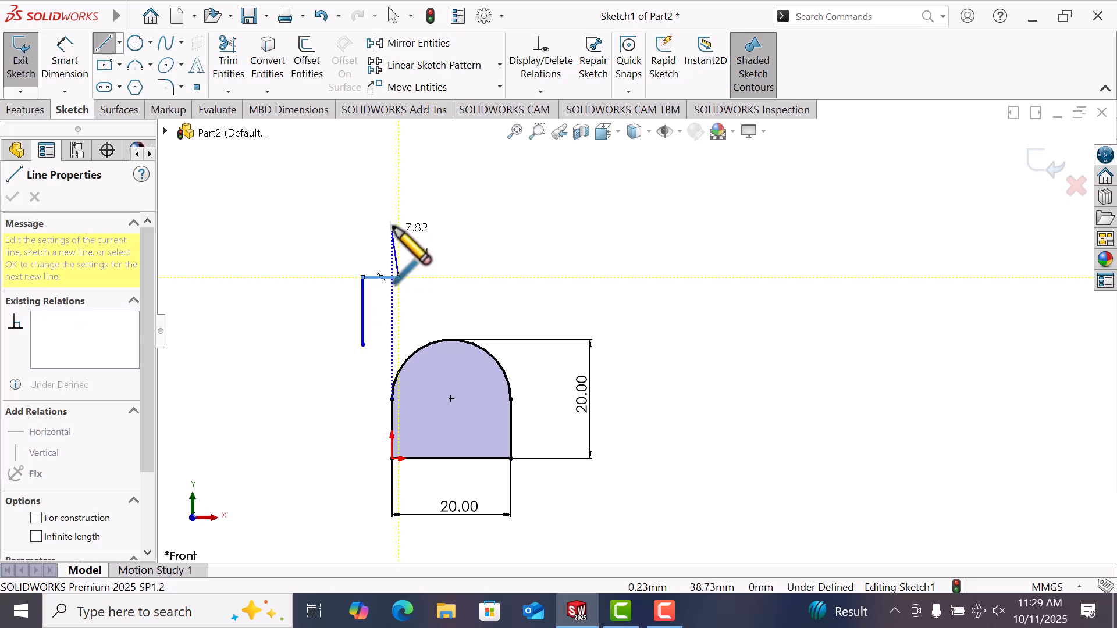
{"action": "left_click", "coordinate": [398, 205]}
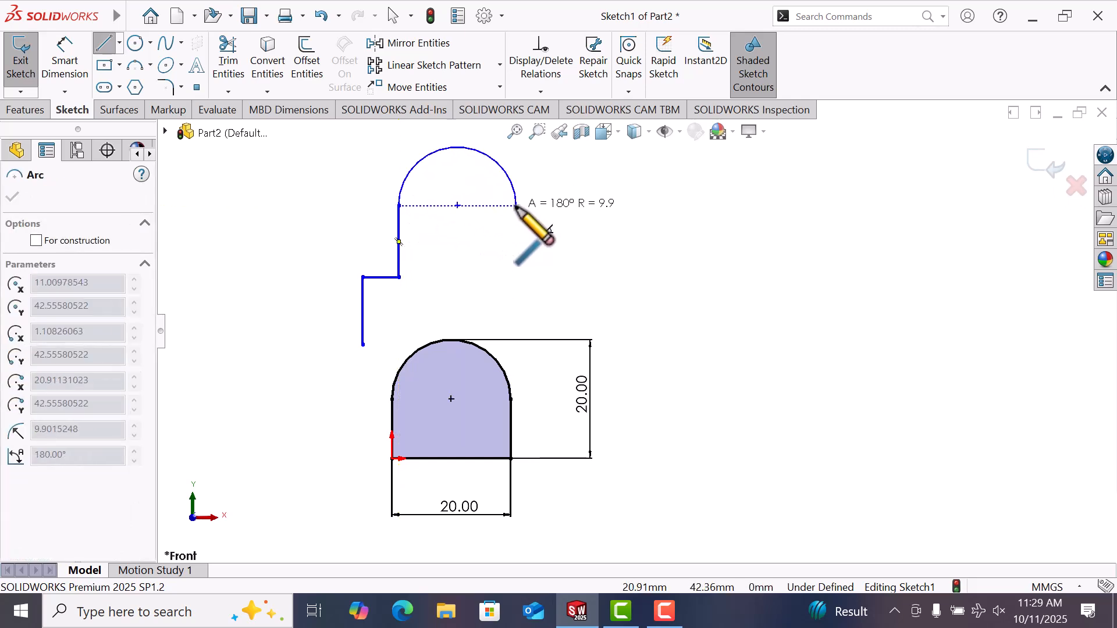
{"action": "left_click", "coordinate": [516, 206]}
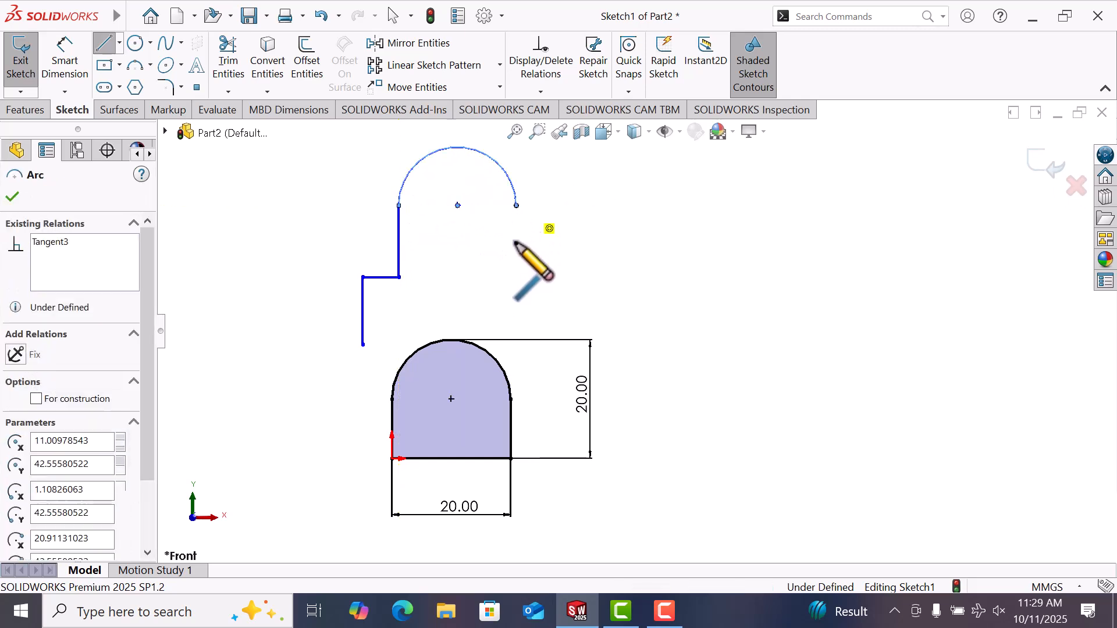
{"action": "left_click", "coordinate": [516, 277]}
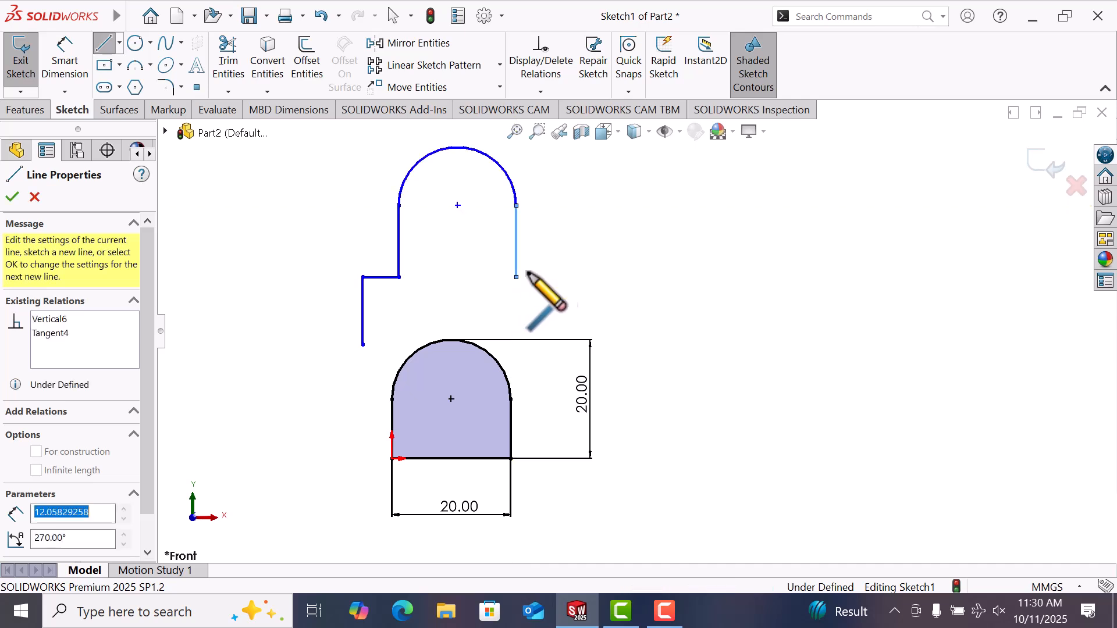
- Continue the outline with a right ledge, a short vertical side and a bottom line running back to the left side
{"action": "left_click", "coordinate": [587, 278]}
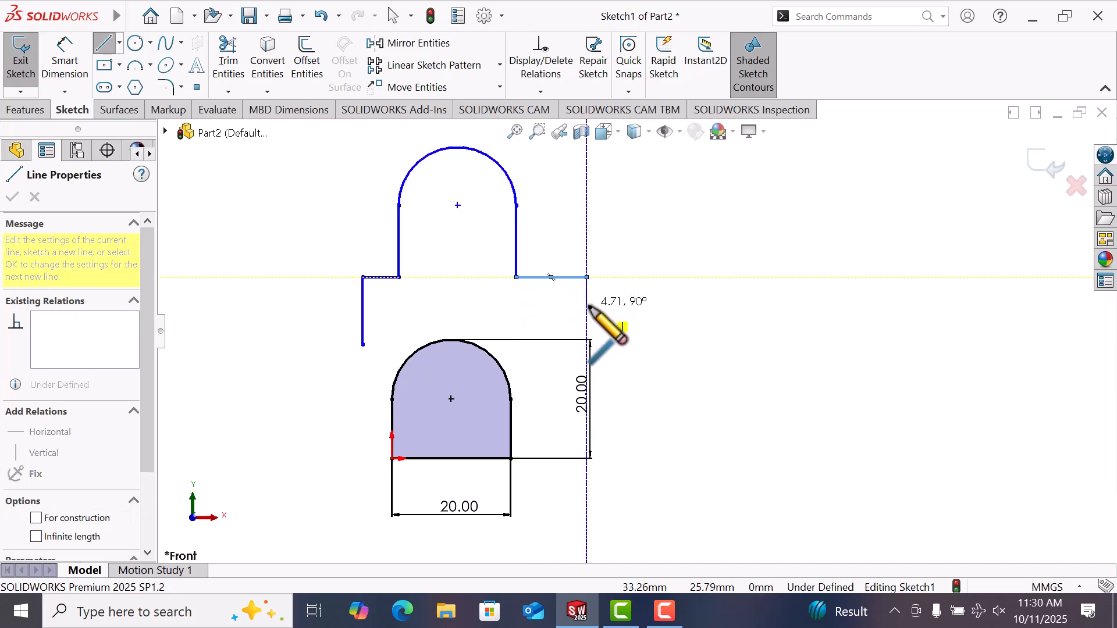
{"action": "left_click", "coordinate": [587, 311]}
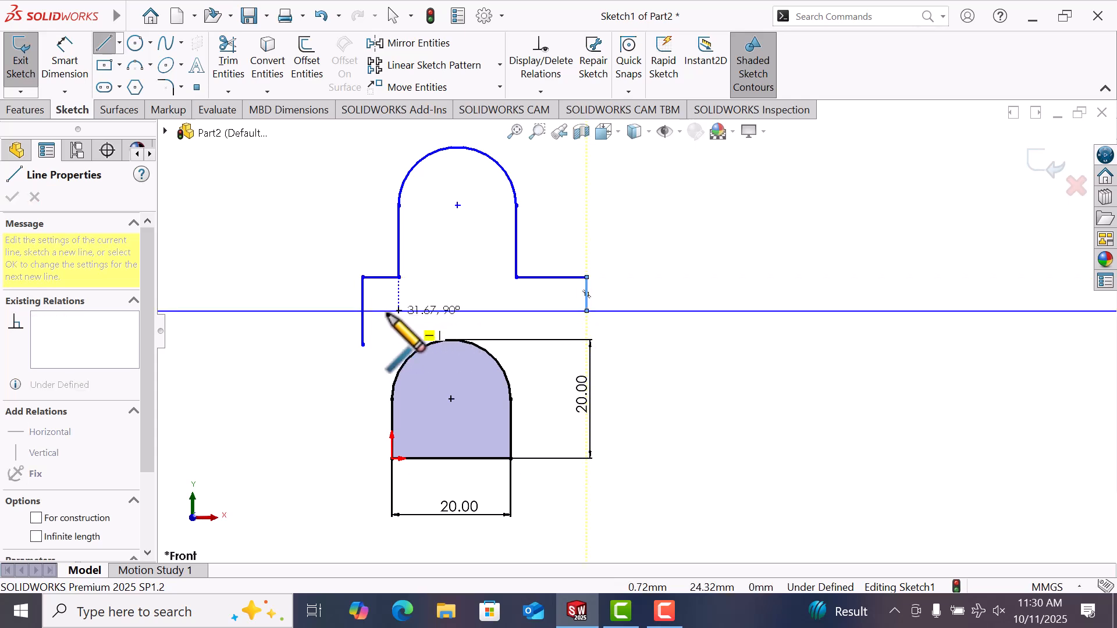
{"action": "left_click", "coordinate": [363, 317]}
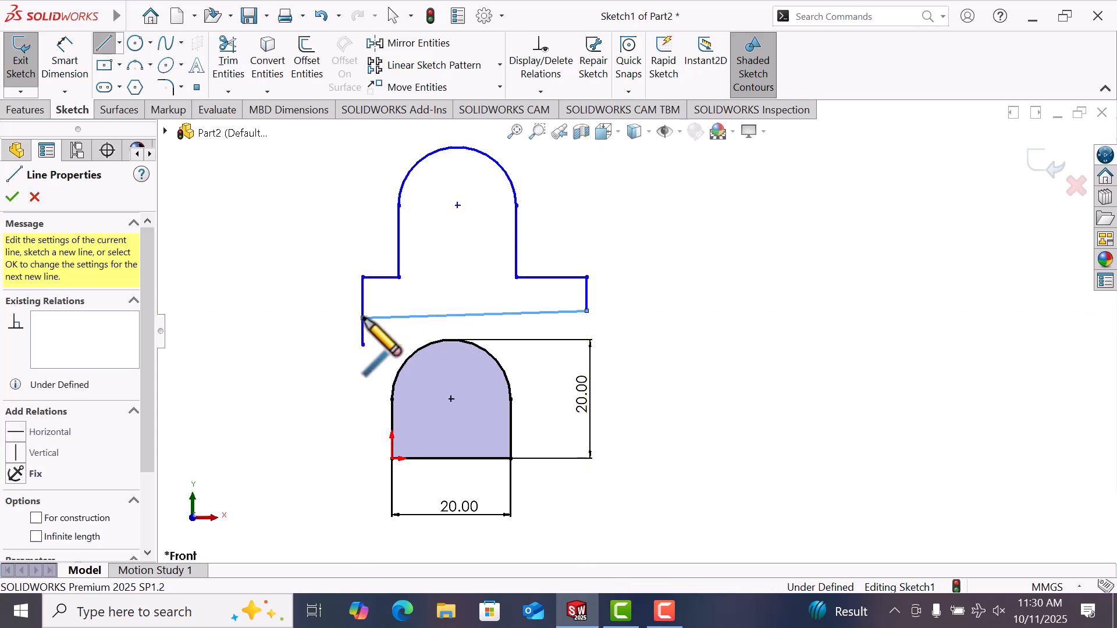
{"action": "right_click", "coordinate": [369, 320]}
{"action": "left_click", "coordinate": [401, 332]}
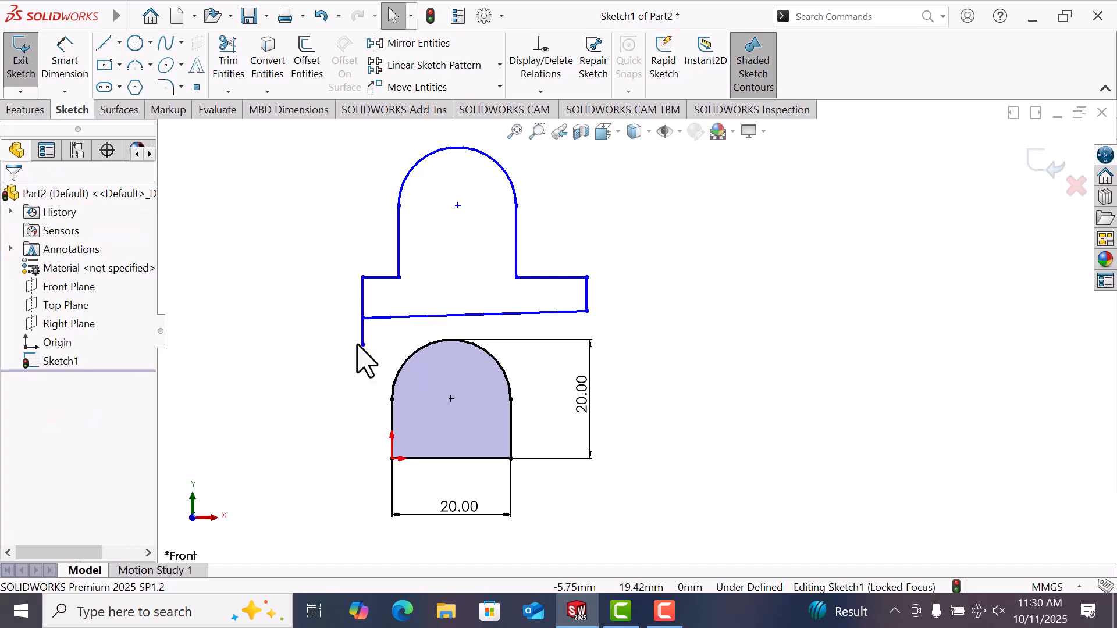
- Close the upper outline by joining the left side's loose lower end to the bottom line, and make that line horizontal
{"action": "left_click_drag", "start_coordinate": [363, 344], "coordinate": [360, 319]}
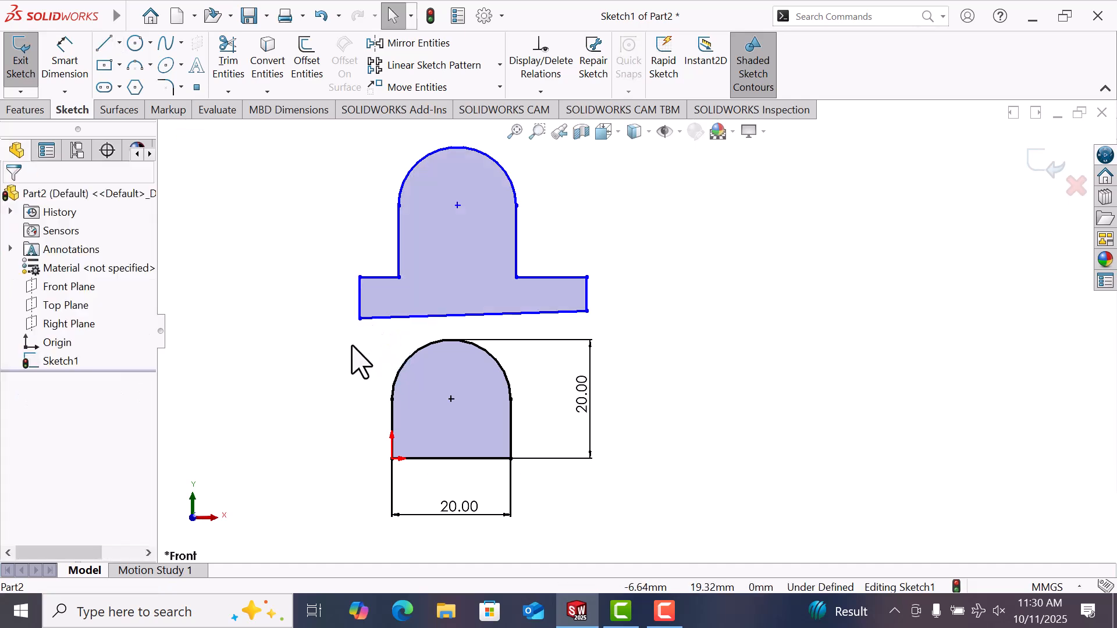
{"action": "left_click", "coordinate": [414, 317]}
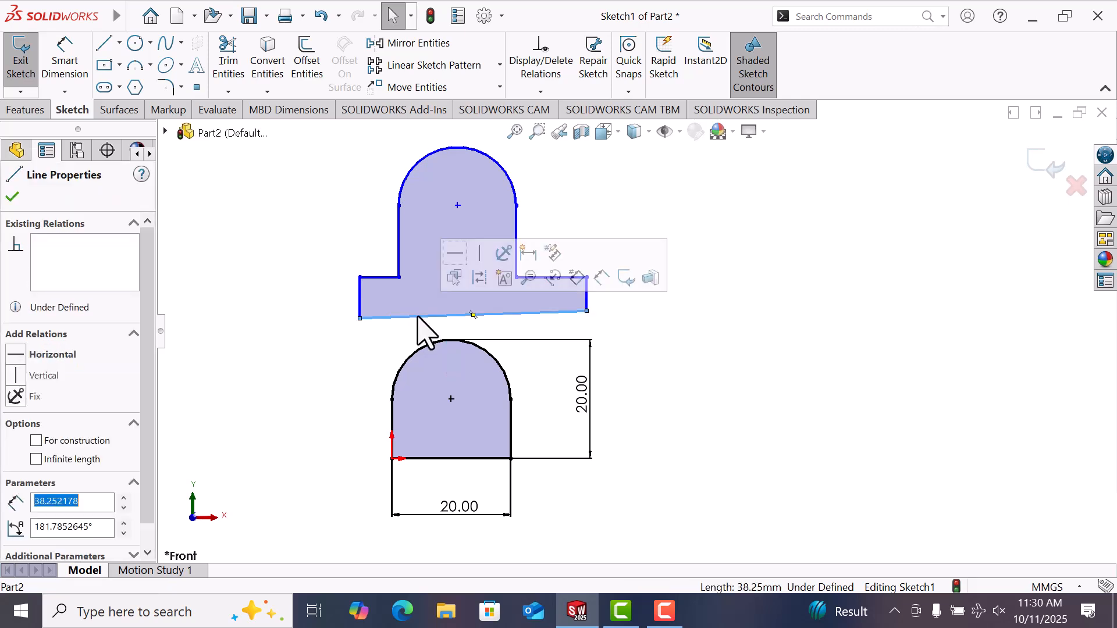
{"action": "left_click", "coordinate": [458, 256]}
{"action": "left_click", "coordinate": [734, 384]}
- Dimension the upper outline's bottom line and set its length to 40 mm
{"action": "right_click_drag", "start_coordinate": [706, 408], "coordinate": [675, 274]}
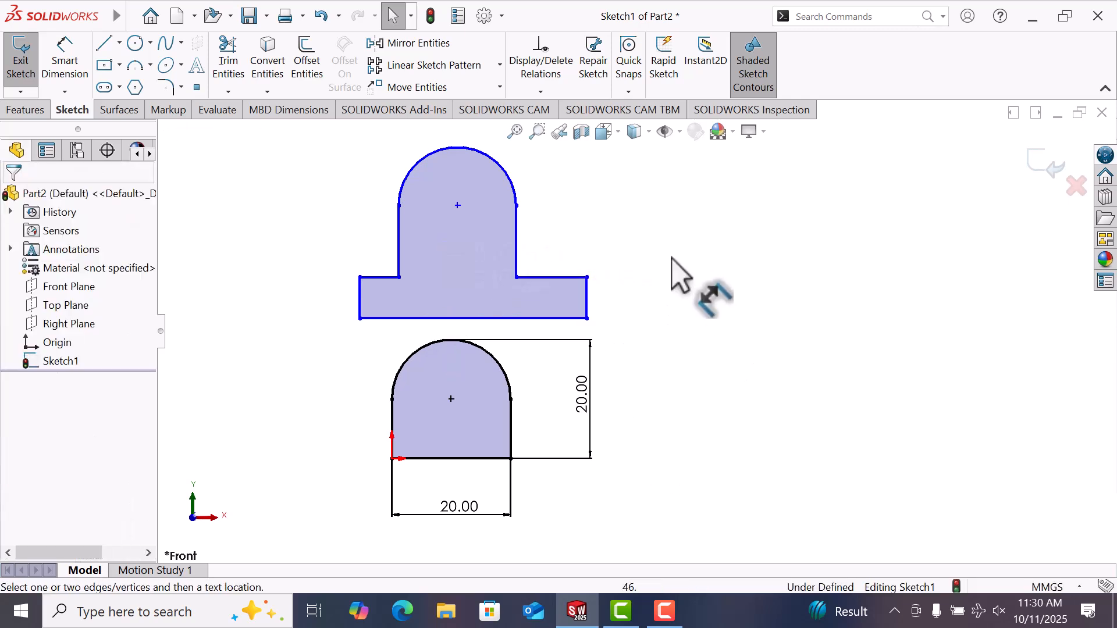
{"action": "left_click", "coordinate": [510, 329]}
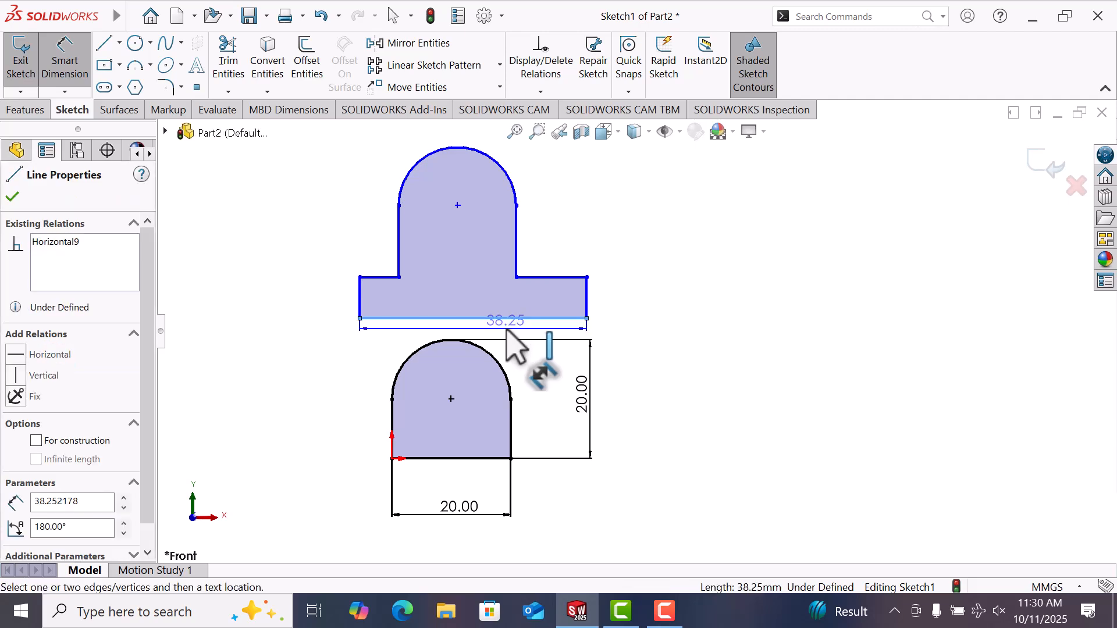
{"action": "left_click", "coordinate": [506, 333]}
{"action": "type", "text": "4"}
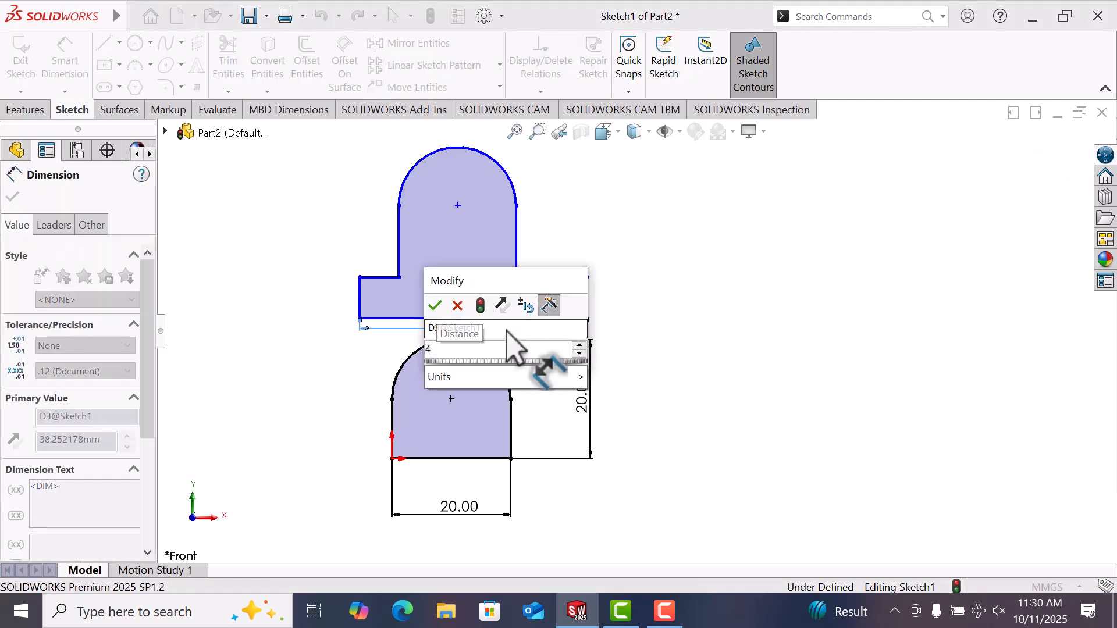
{"action": "type", "text": "0"}
{"action": "key", "text": "Return"}
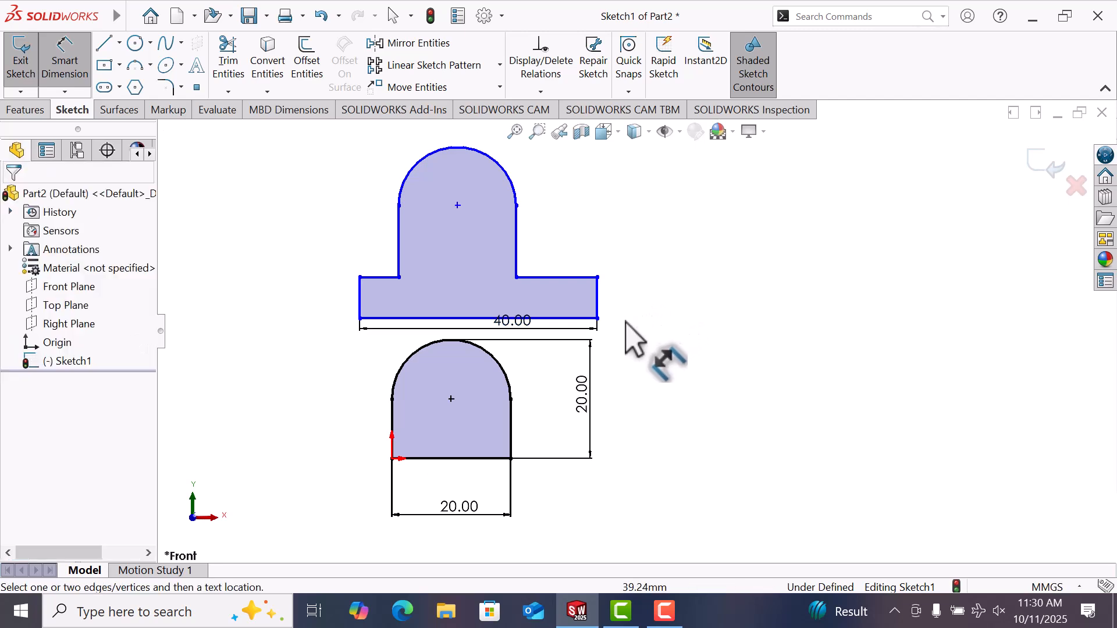
- Dimension the short vertical side at the right end of the upper outline's flange and set it to 5 mm
{"action": "left_click", "coordinate": [598, 312]}
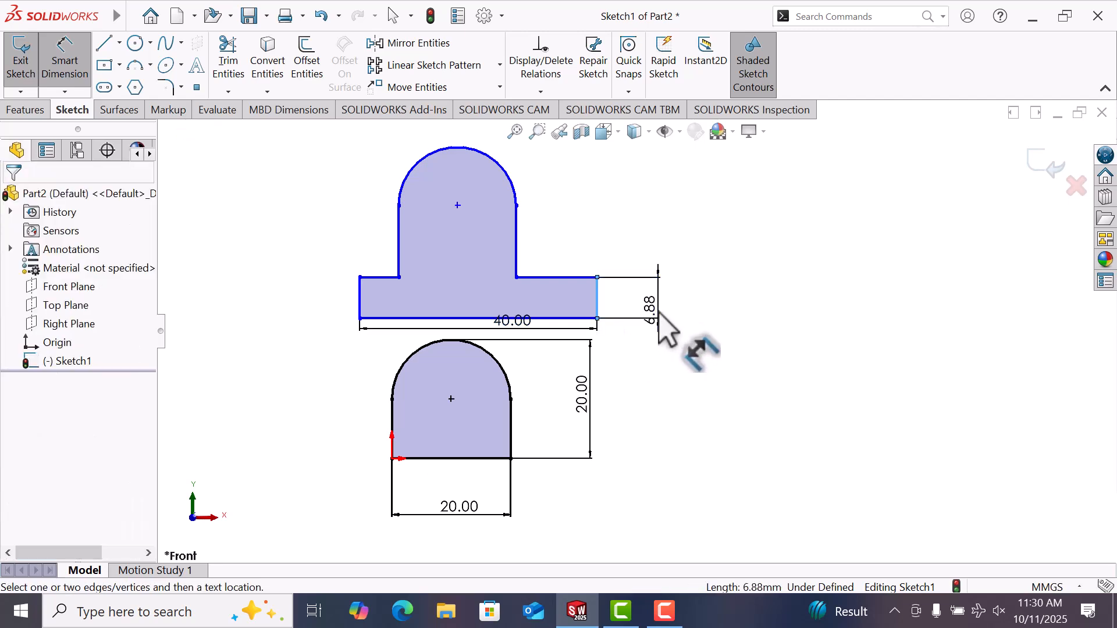
{"action": "left_click", "coordinate": [658, 313]}
{"action": "type", "text": "5"}
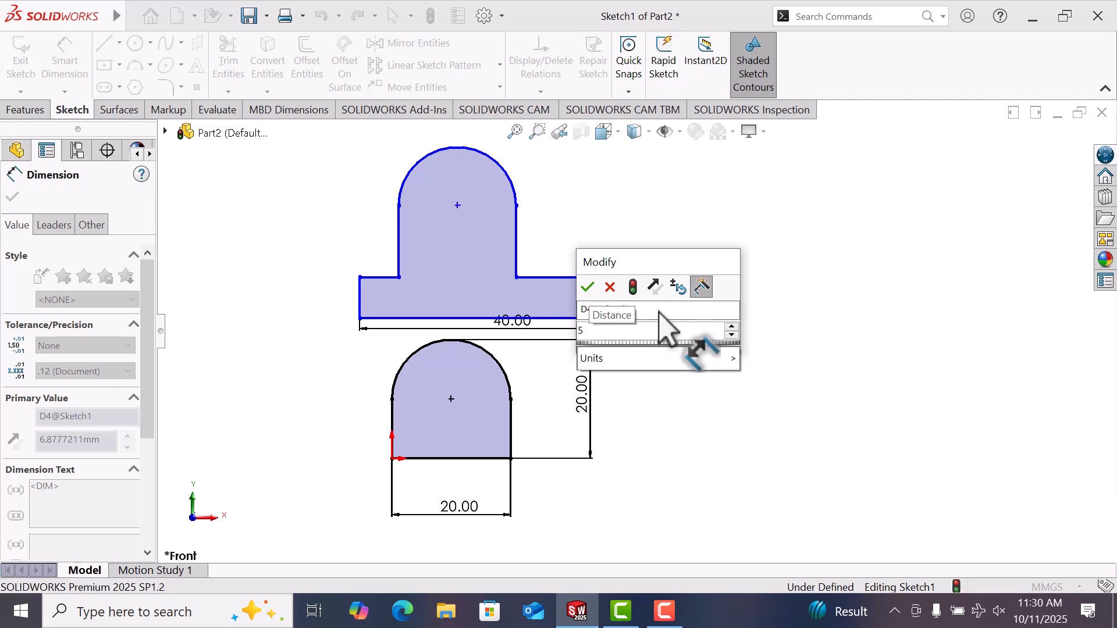
{"action": "key", "text": "Return"}
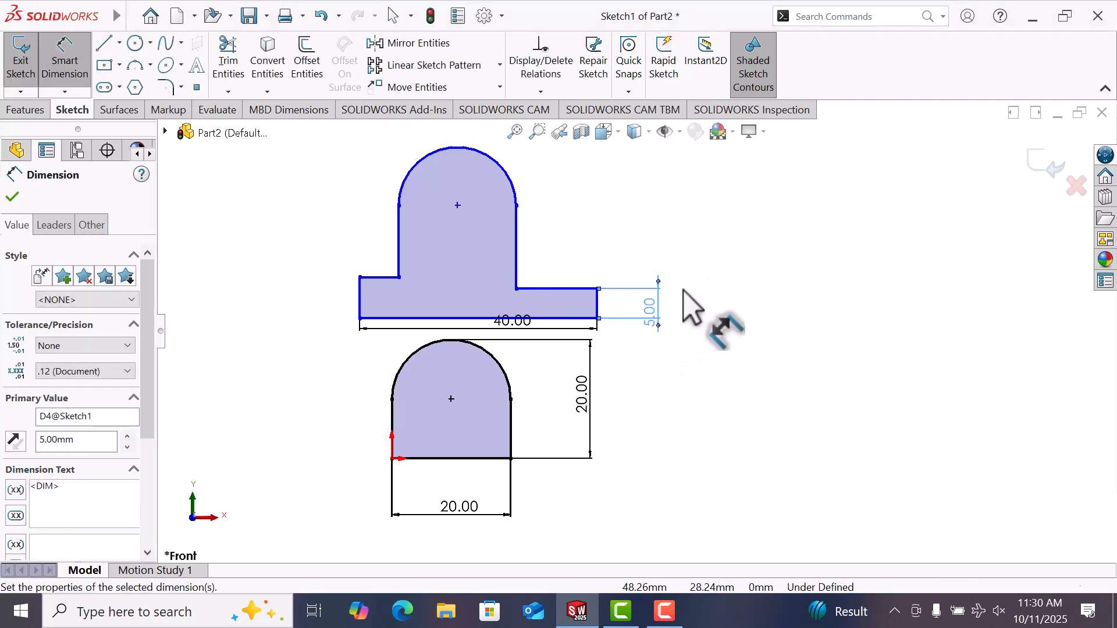
{"action": "left_click", "coordinate": [696, 259]}
- Dimension the upper outline's overall height from its bottom line to the arc's crown and set it to 30 mm
{"action": "scroll", "coordinate": [579, 275], "scroll_direction": "up", "scroll_amount": 2}
{"action": "scroll", "coordinate": [533, 285], "scroll_direction": "down", "scroll_amount": 1}
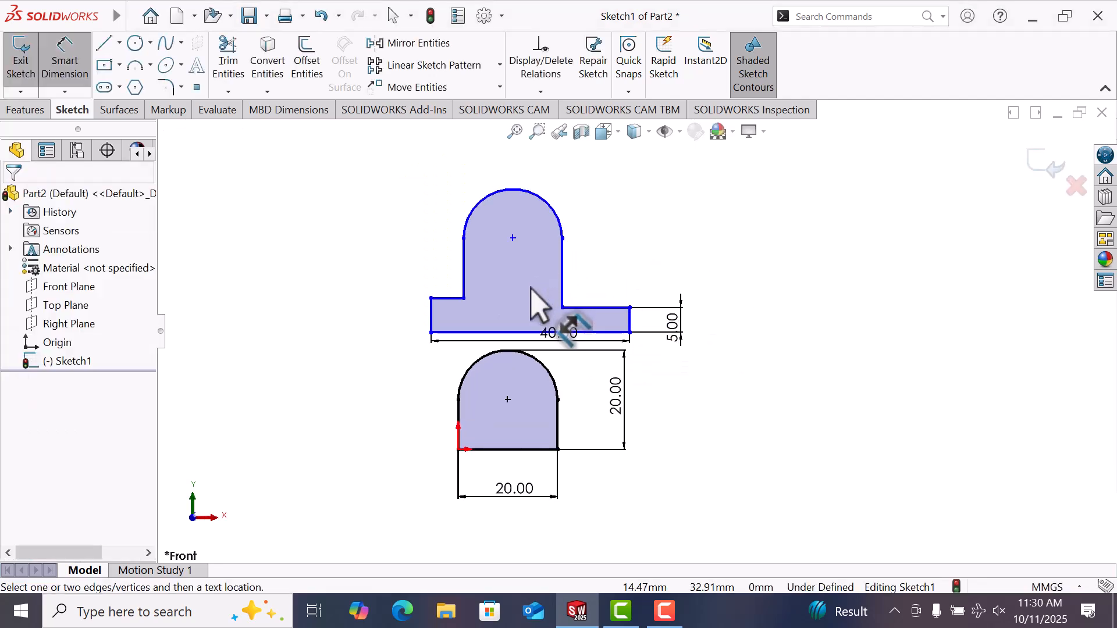
{"action": "left_click", "coordinate": [492, 332]}
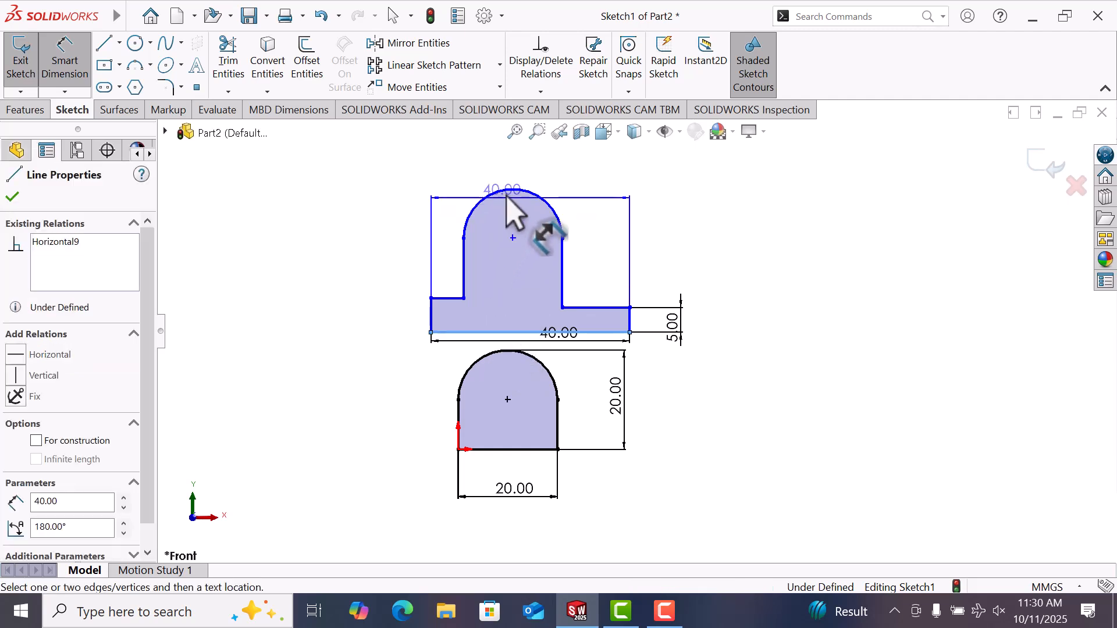
{"action": "left_click", "coordinate": [507, 192]}
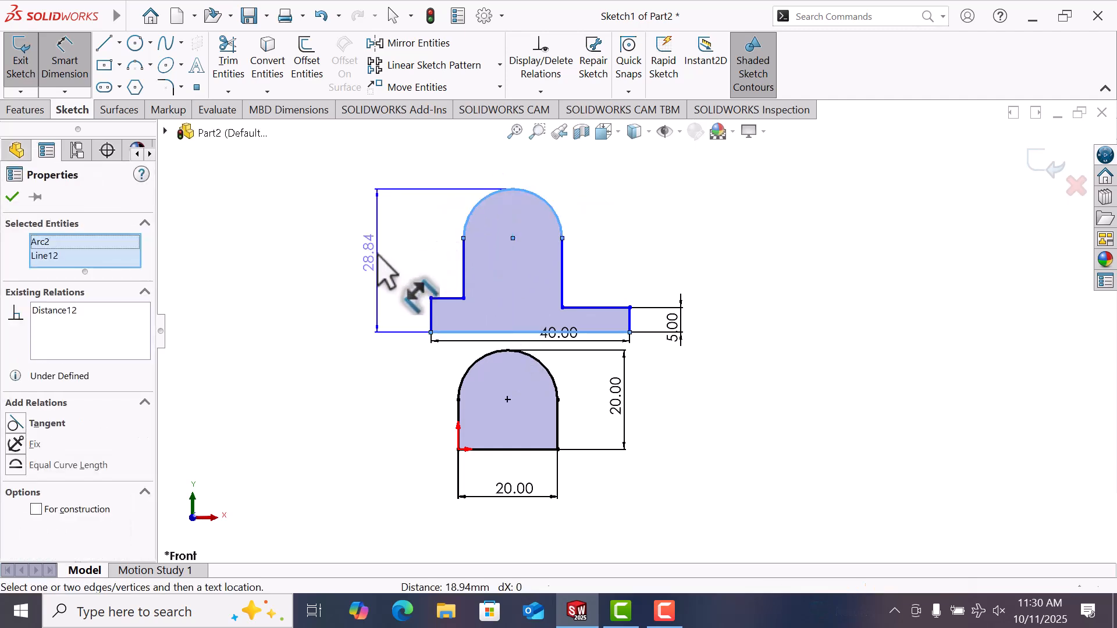
{"action": "left_click", "coordinate": [378, 255]}
{"action": "type", "text": "30"}
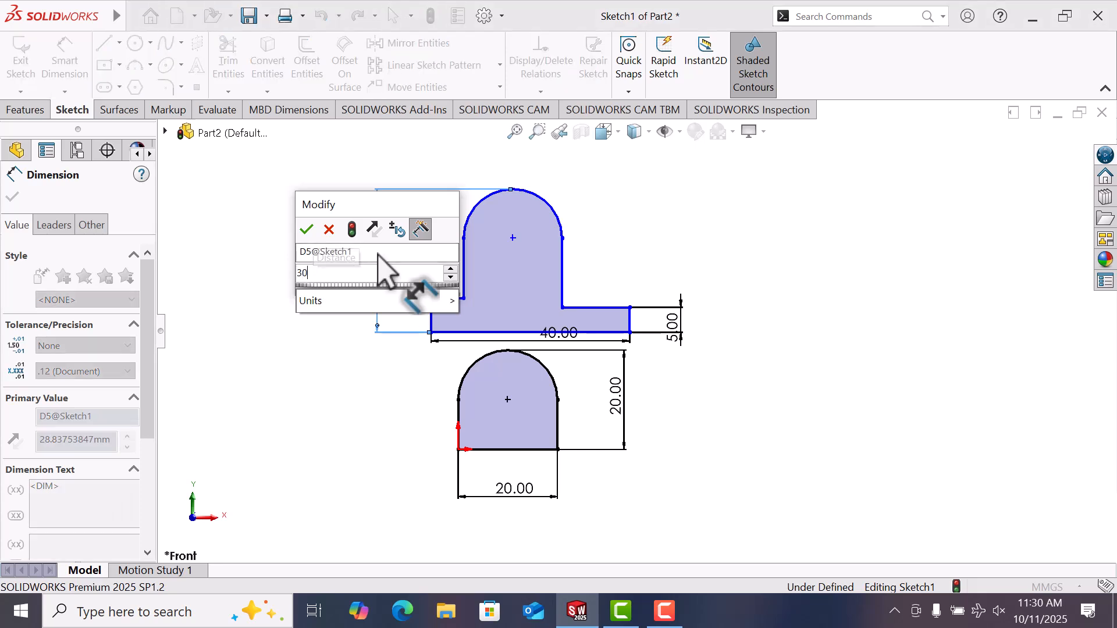
{"action": "key", "text": "Return"}
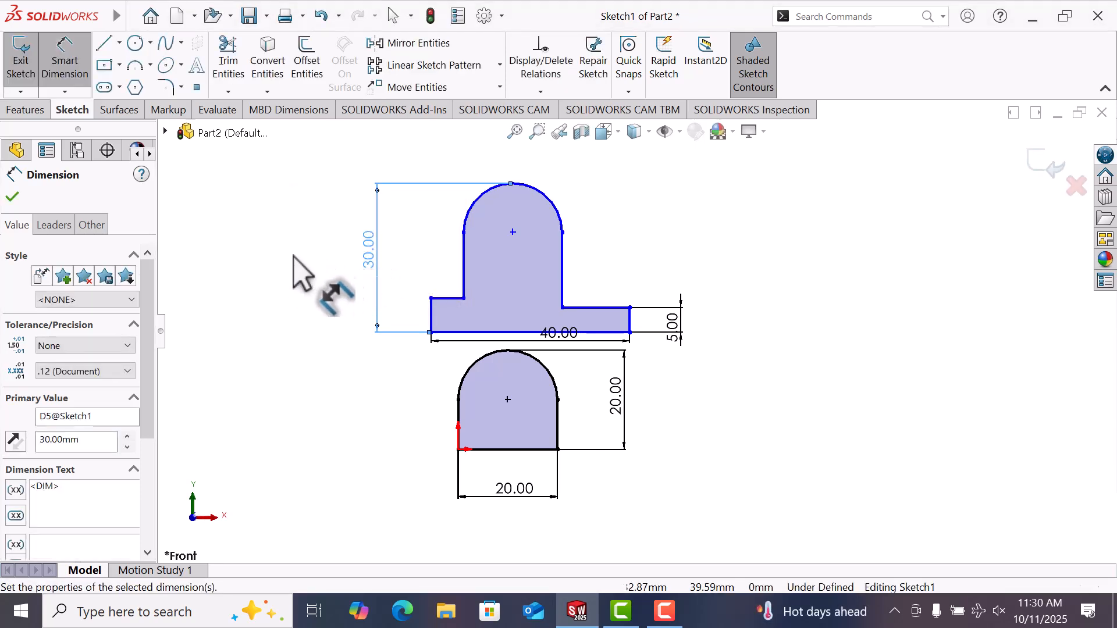
{"action": "key", "text": "Escape"}
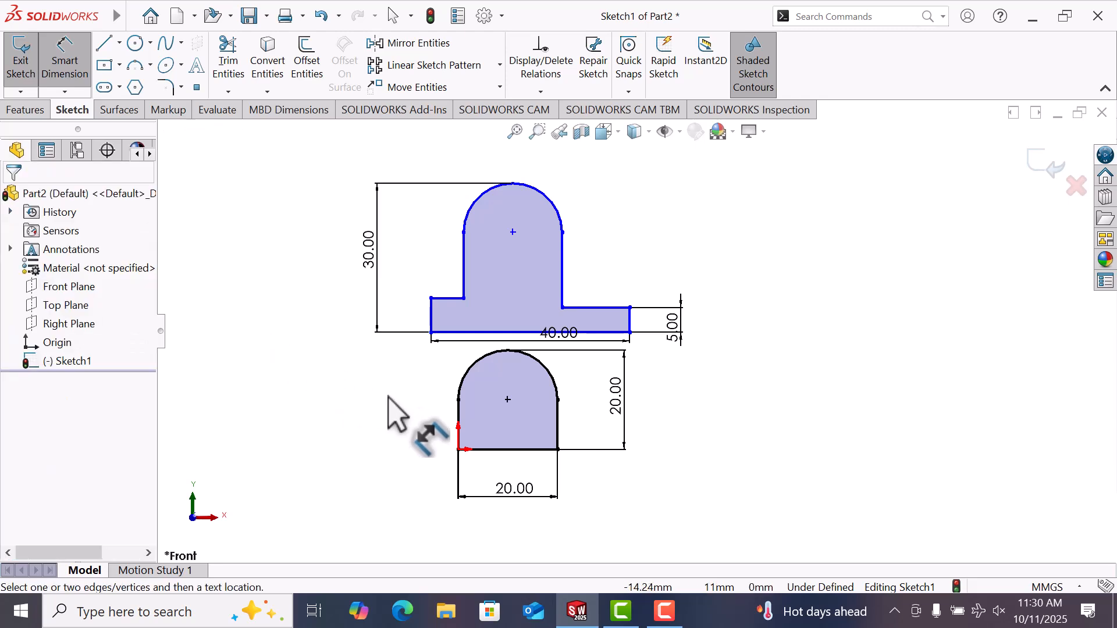
- Dimension the distance from the lower arch's centre point to the upper outline's bottom line and set it to 30 mm
{"action": "left_click", "coordinate": [507, 400]}
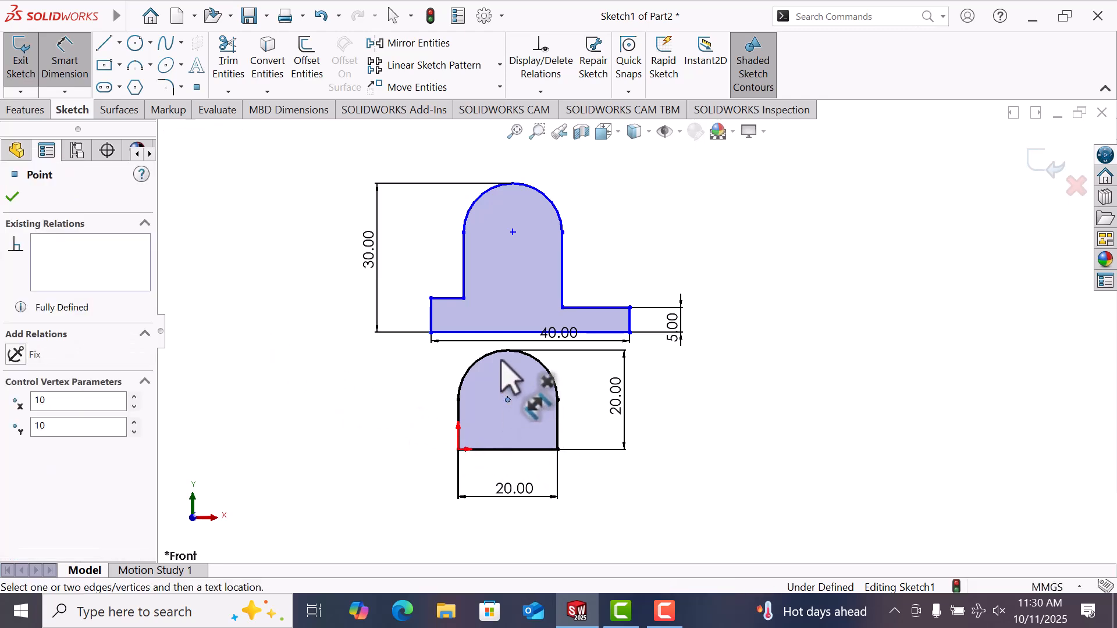
{"action": "left_click", "coordinate": [504, 332]}
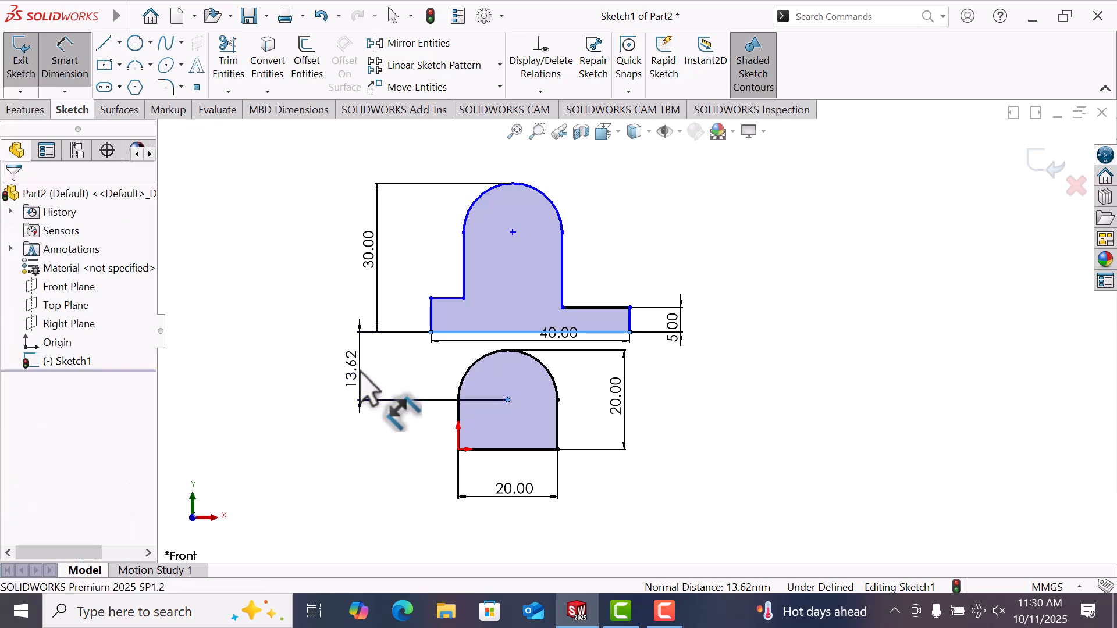
{"action": "left_click", "coordinate": [360, 372]}
{"action": "type", "text": "30"}
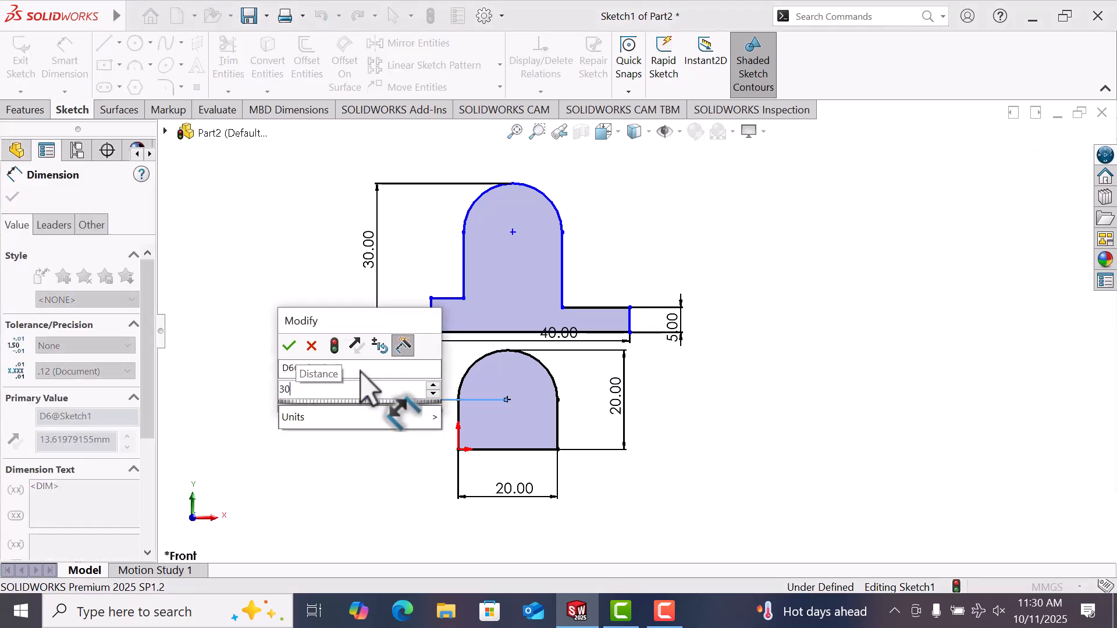
{"action": "key", "text": "Return"}
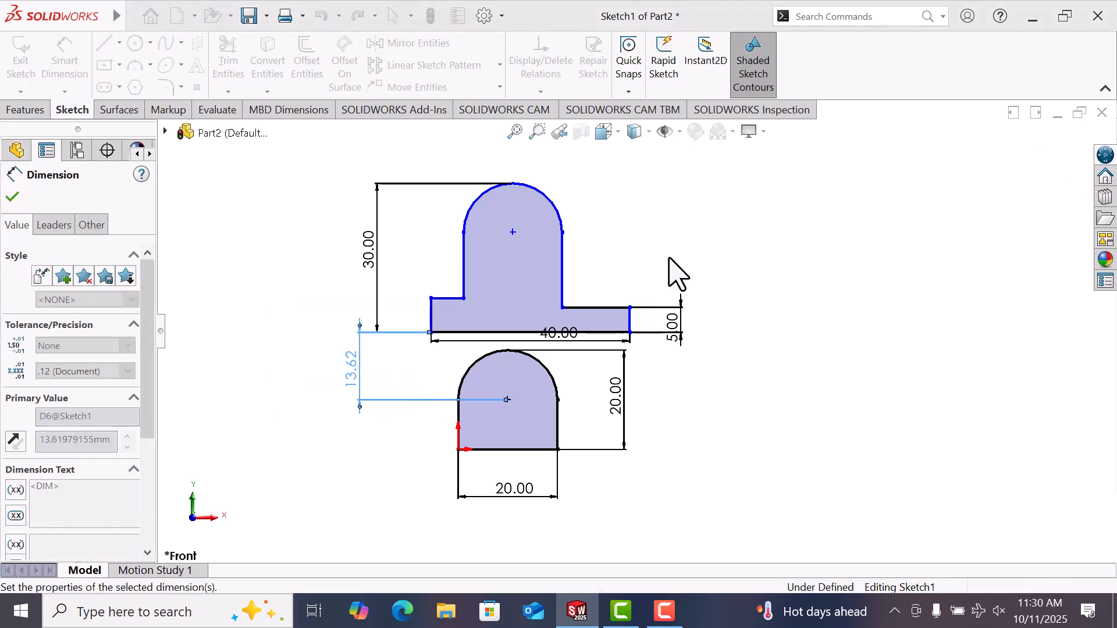
{"action": "right_click", "coordinate": [705, 311]}
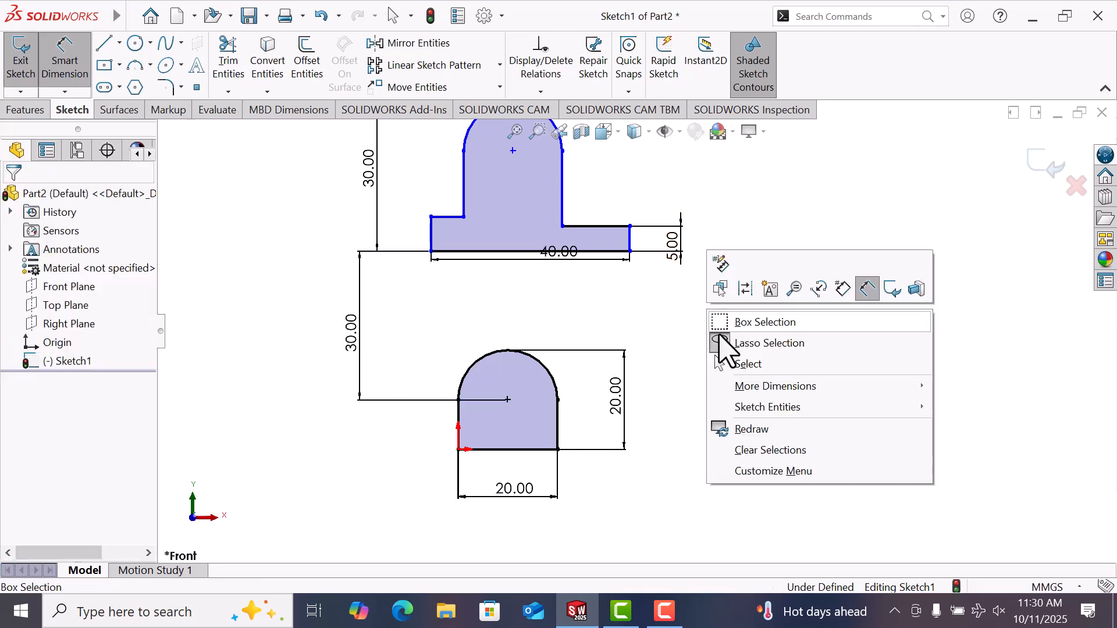
{"action": "left_click", "coordinate": [746, 365]}
- Add a Vertical relation between the centre points of the upper and lower arcs
{"action": "left_click", "coordinate": [513, 152]}
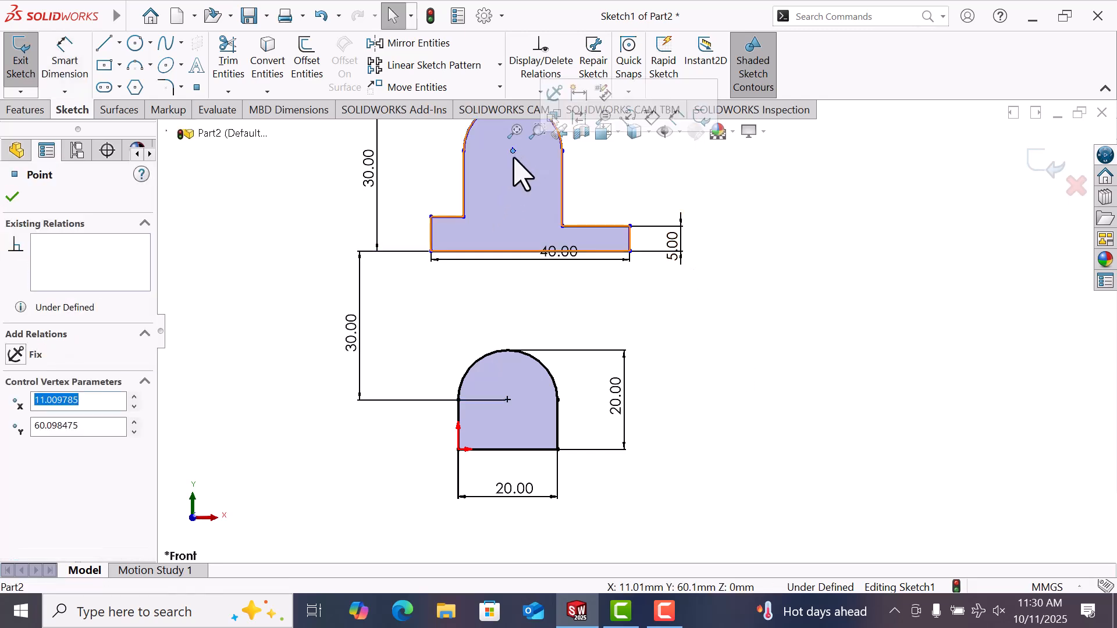
{"action": "left_click", "coordinate": [508, 401], "text": "ctrl"}
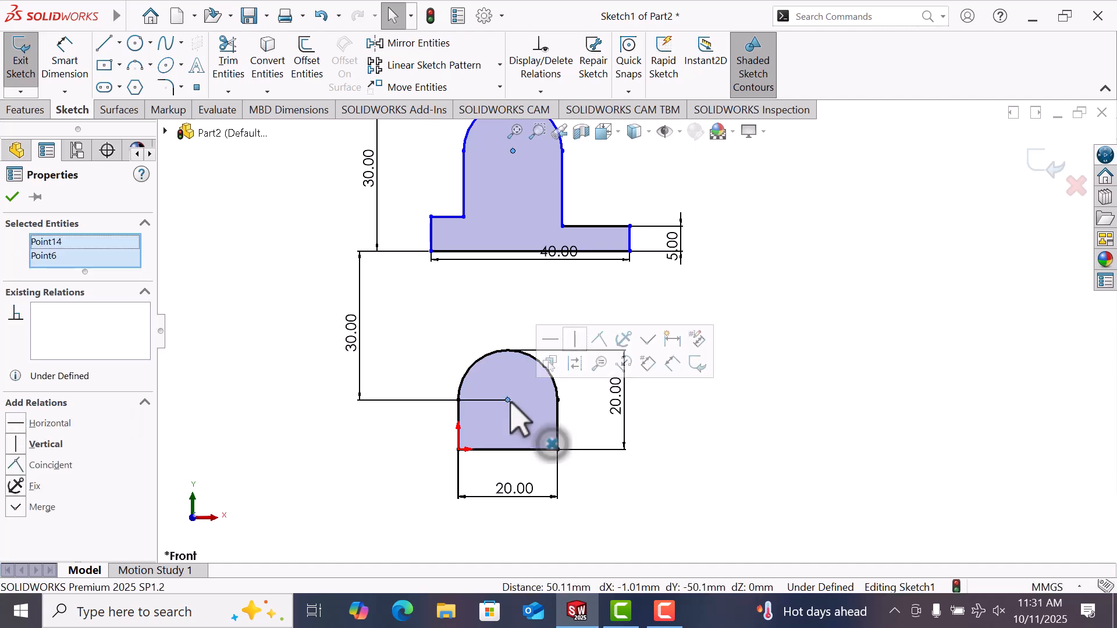
{"action": "left_click", "coordinate": [13, 445]}
{"action": "left_click", "coordinate": [344, 389]}
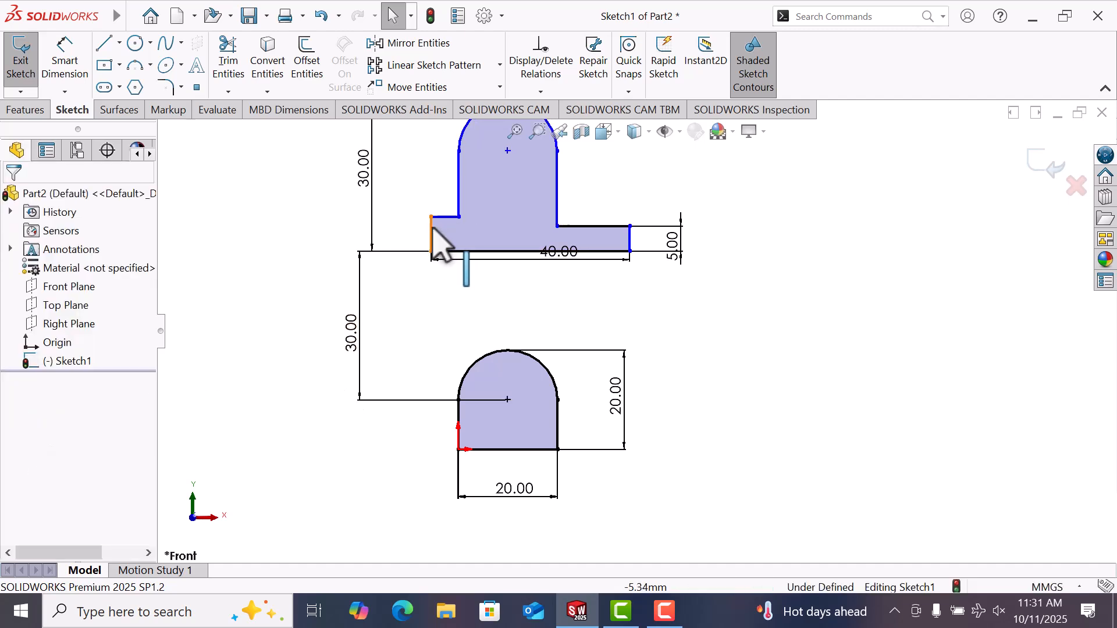
- Add an Equal relation to the flange's two short vertical sides and two horizontal ledges
{"action": "left_click", "coordinate": [629, 240]}
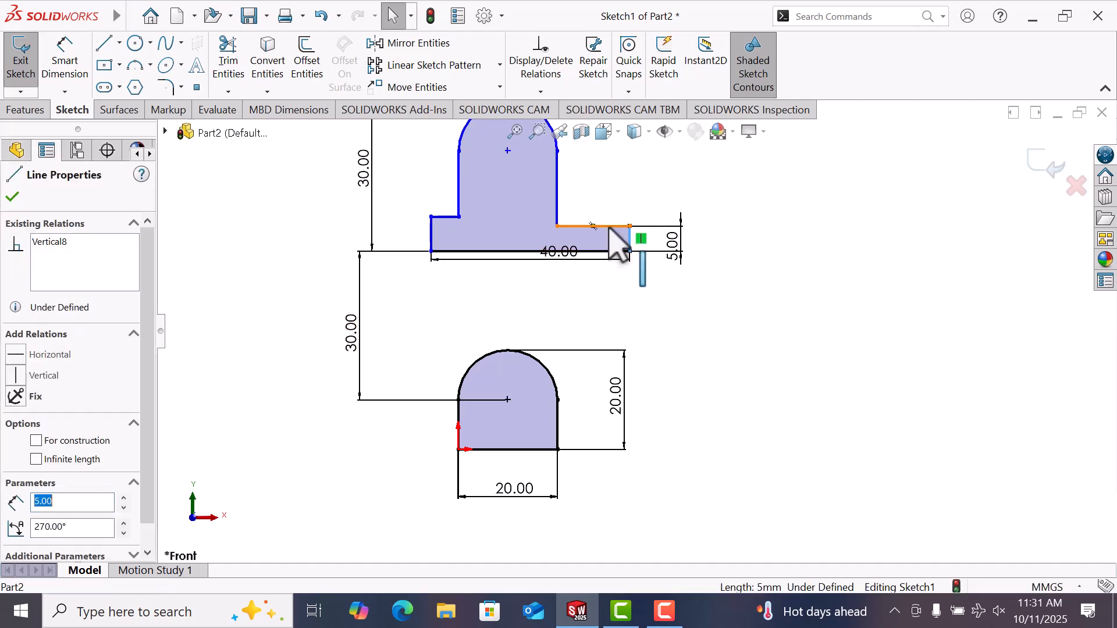
{"action": "left_click", "coordinate": [610, 227], "text": "ctrl"}
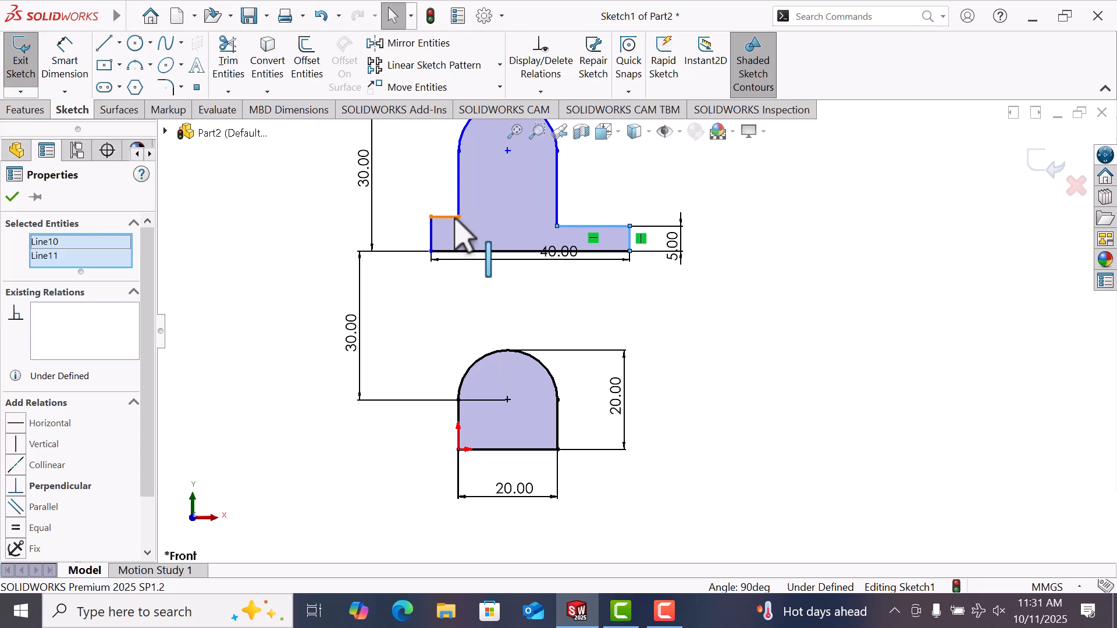
{"action": "left_click", "coordinate": [449, 218], "text": "ctrl"}
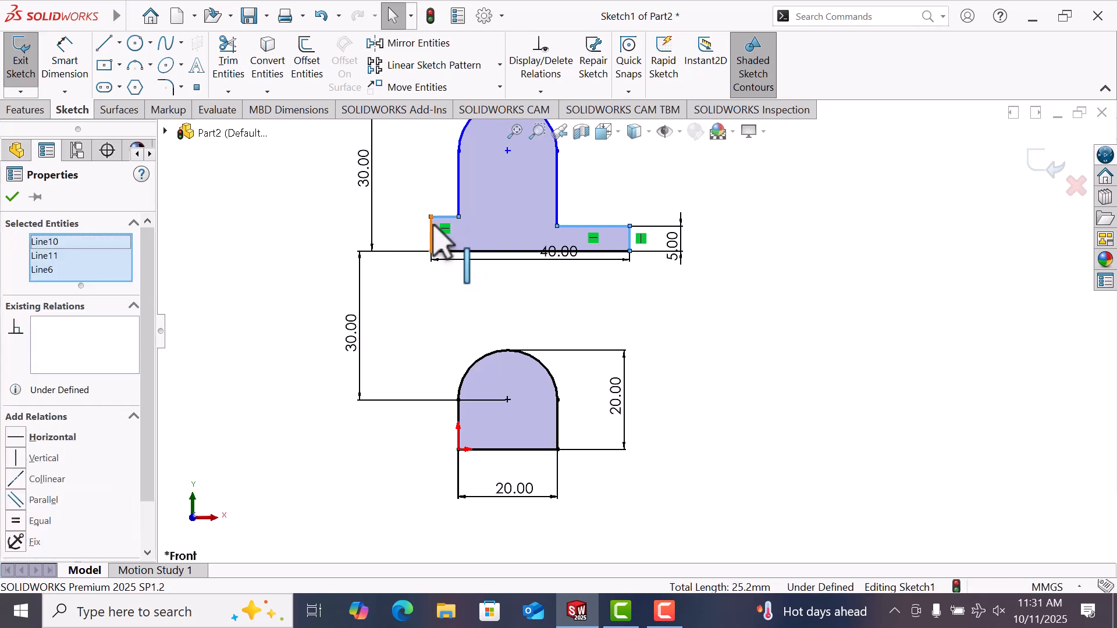
{"action": "left_click", "coordinate": [432, 233], "text": "ctrl"}
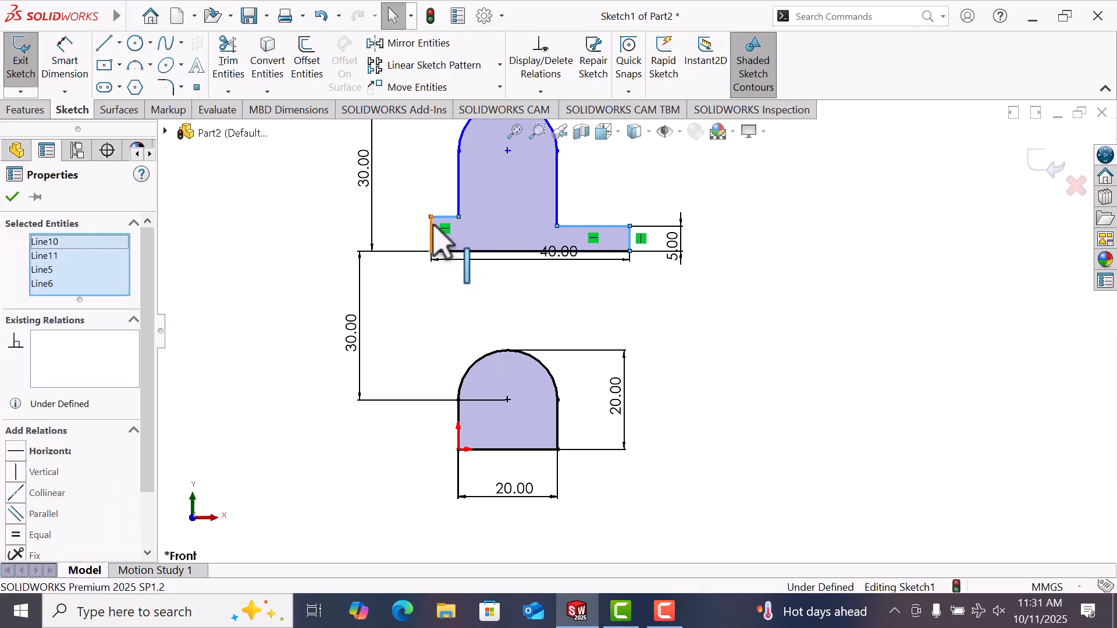
{"action": "left_click", "coordinate": [15, 534]}
{"action": "left_click", "coordinate": [804, 334]}
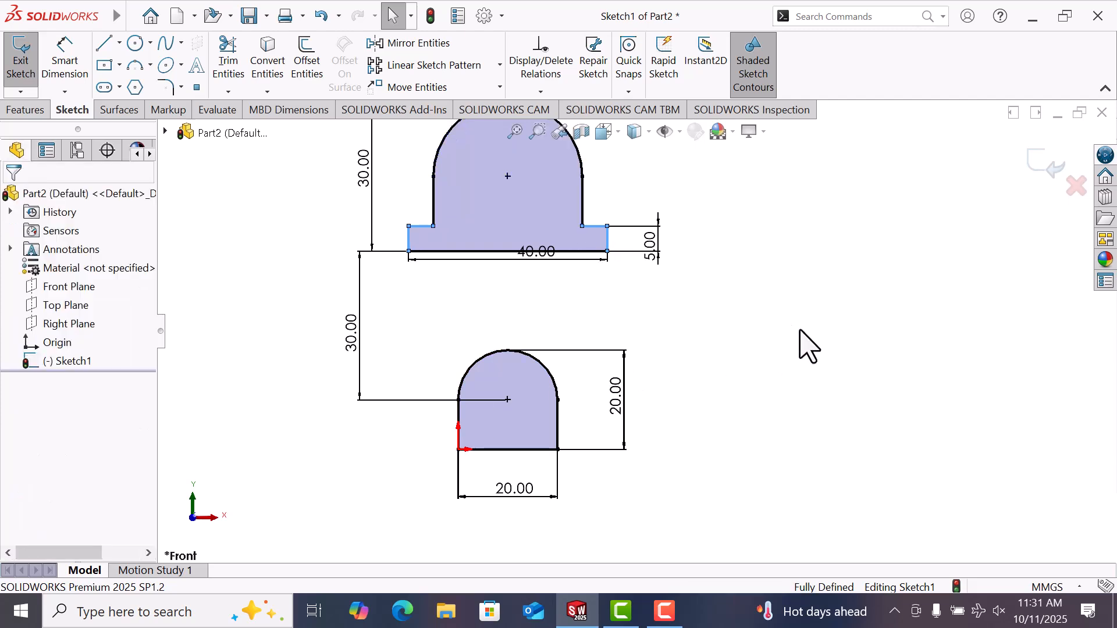
- Tidy the upper outline's annotations by moving the 40 mm dimension lower and the 5 mm dimension text clear of its extension lines
{"action": "scroll", "coordinate": [729, 280], "scroll_direction": "up", "scroll_amount": 4}
{"action": "scroll", "coordinate": [717, 230], "scroll_direction": "down", "scroll_amount": 3}
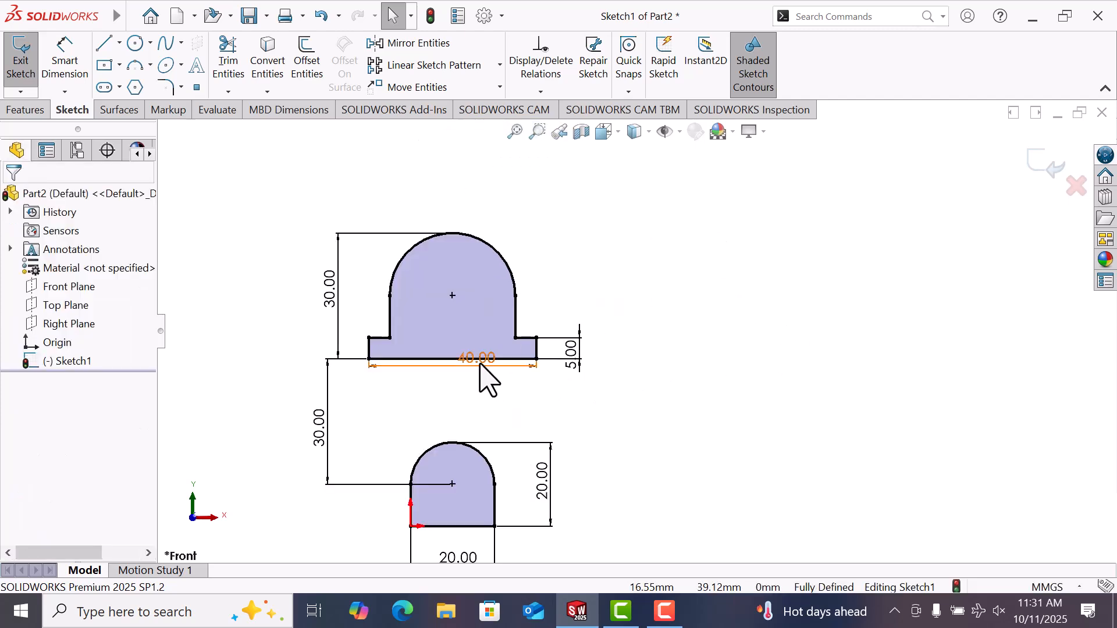
{"action": "left_click_drag", "start_coordinate": [480, 364], "coordinate": [463, 391]}
{"action": "left_click", "coordinate": [667, 415]}
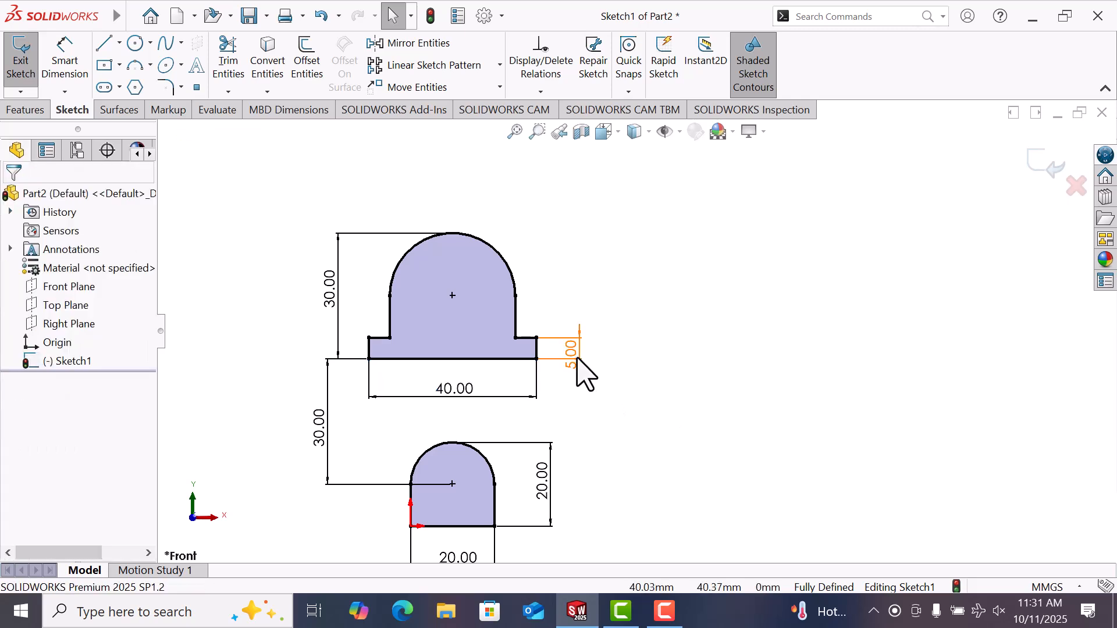
{"action": "left_click", "coordinate": [634, 374]}
- Sketch two concentric circles of about 18.6 mm and 10 mm radius above the upper outline, vertically aligned with its arc centre
{"action": "scroll", "coordinate": [635, 374], "scroll_direction": "up", "scroll_amount": 2}
{"action": "scroll", "coordinate": [662, 292], "scroll_direction": "up", "scroll_amount": 2}
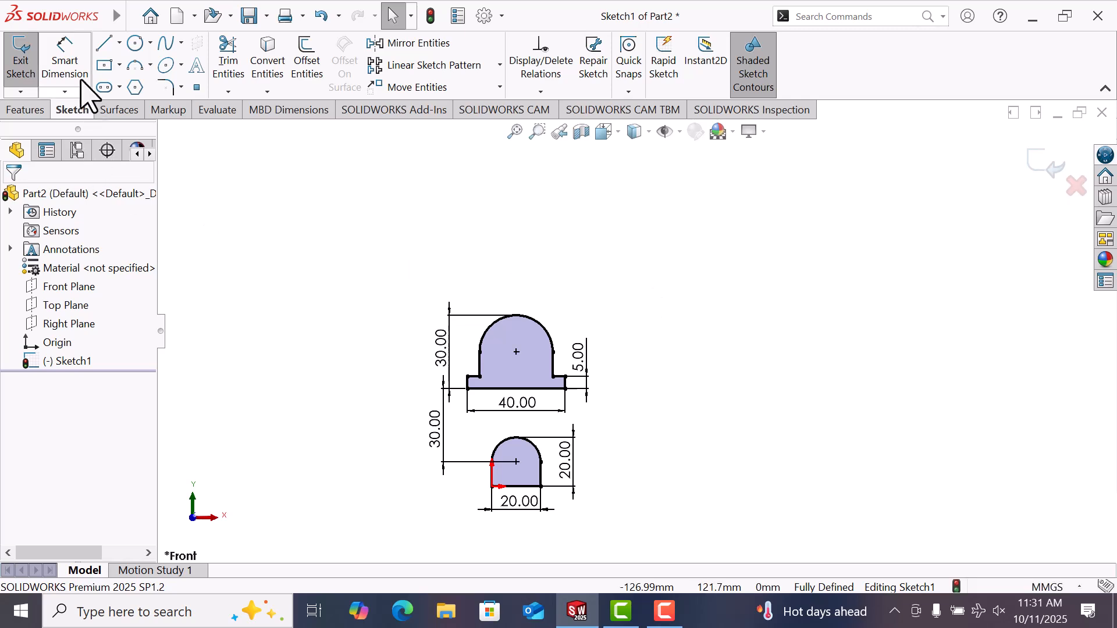
{"action": "left_click", "coordinate": [135, 43]}
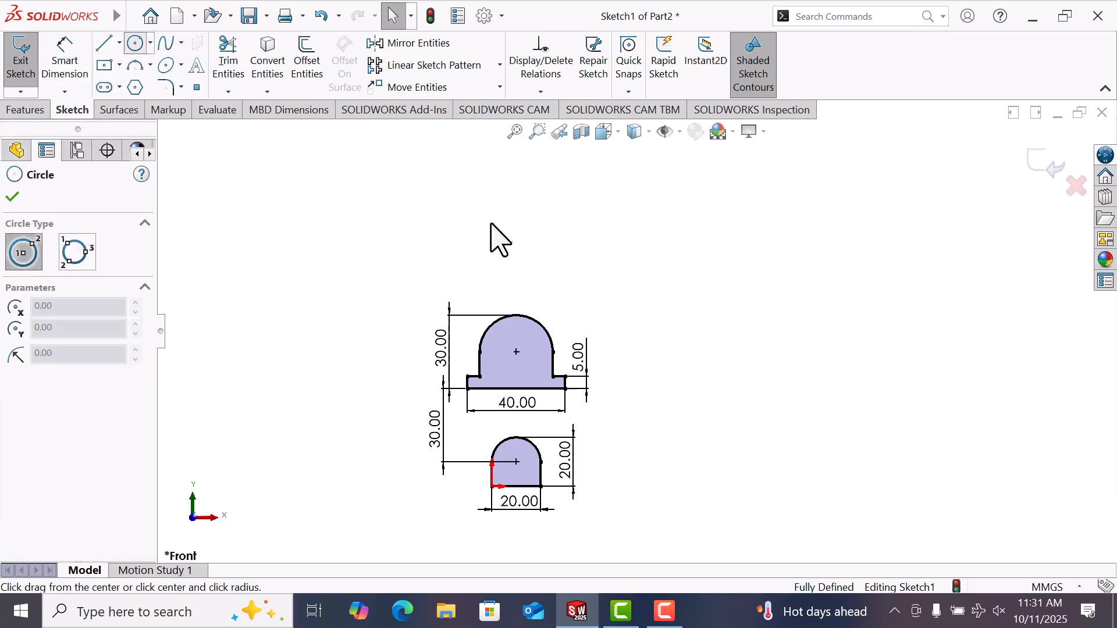
{"action": "left_click", "coordinate": [517, 212]}
{"action": "left_click", "coordinate": [538, 250]}
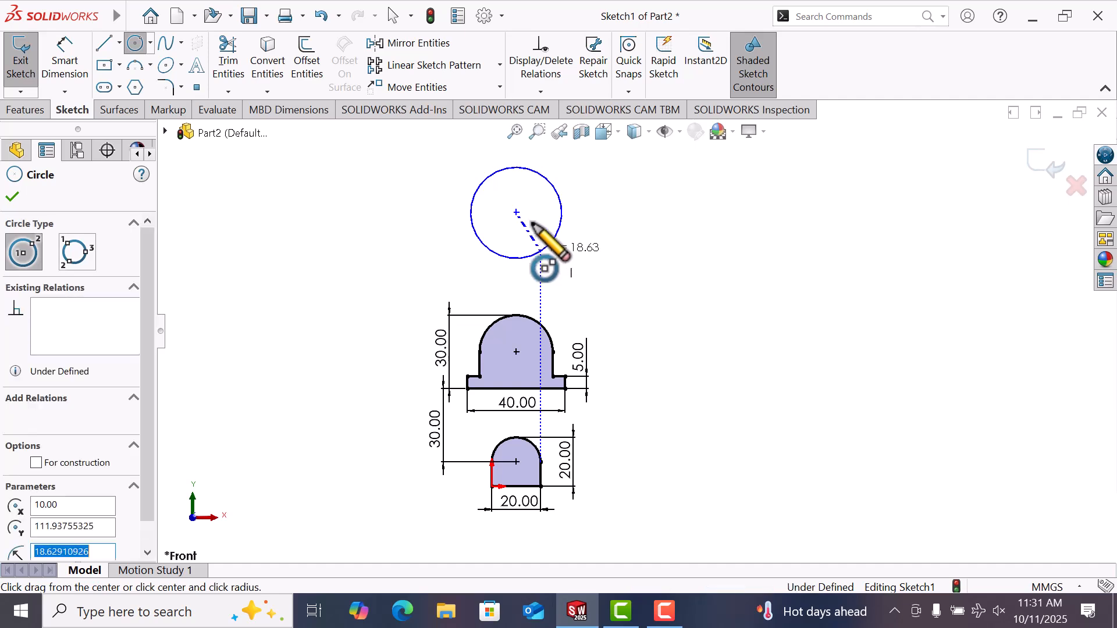
{"action": "left_click", "coordinate": [517, 213]}
{"action": "left_click", "coordinate": [529, 234]}
- Dimension the outer circle's diameter and set it to 40 mm
{"action": "right_click_drag", "start_coordinate": [612, 249], "coordinate": [593, 194]}
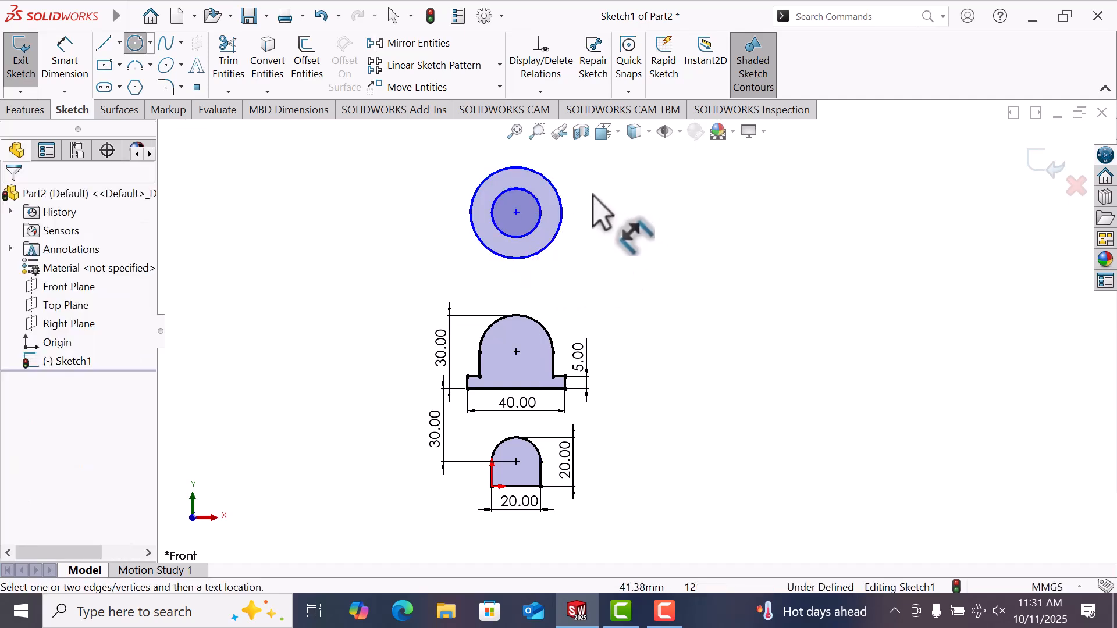
{"action": "left_click", "coordinate": [560, 225]}
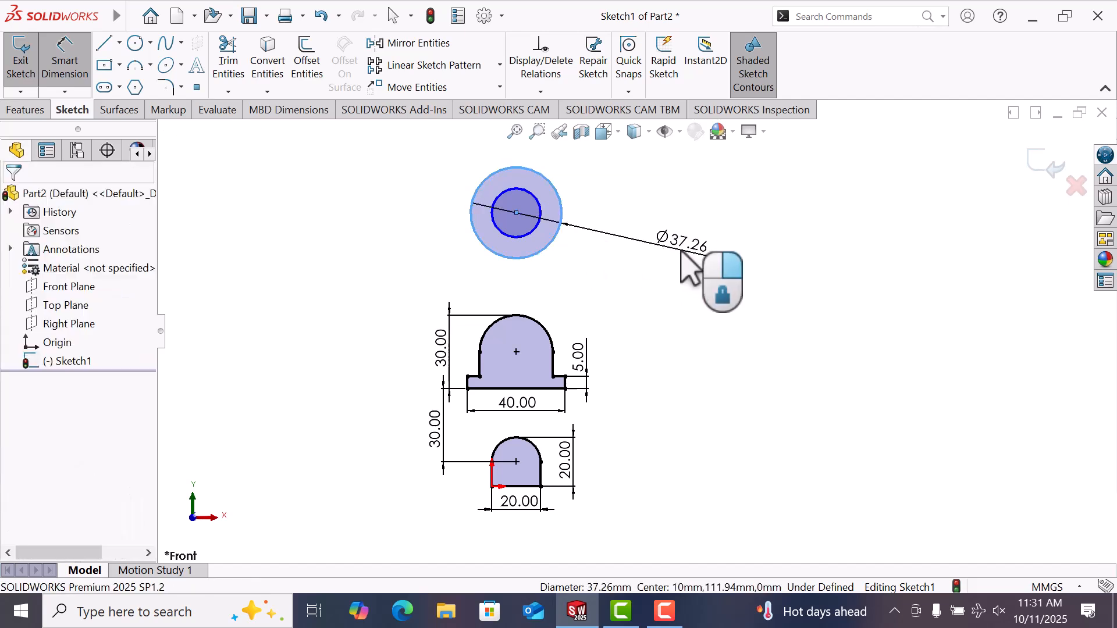
{"action": "left_click", "coordinate": [686, 268]}
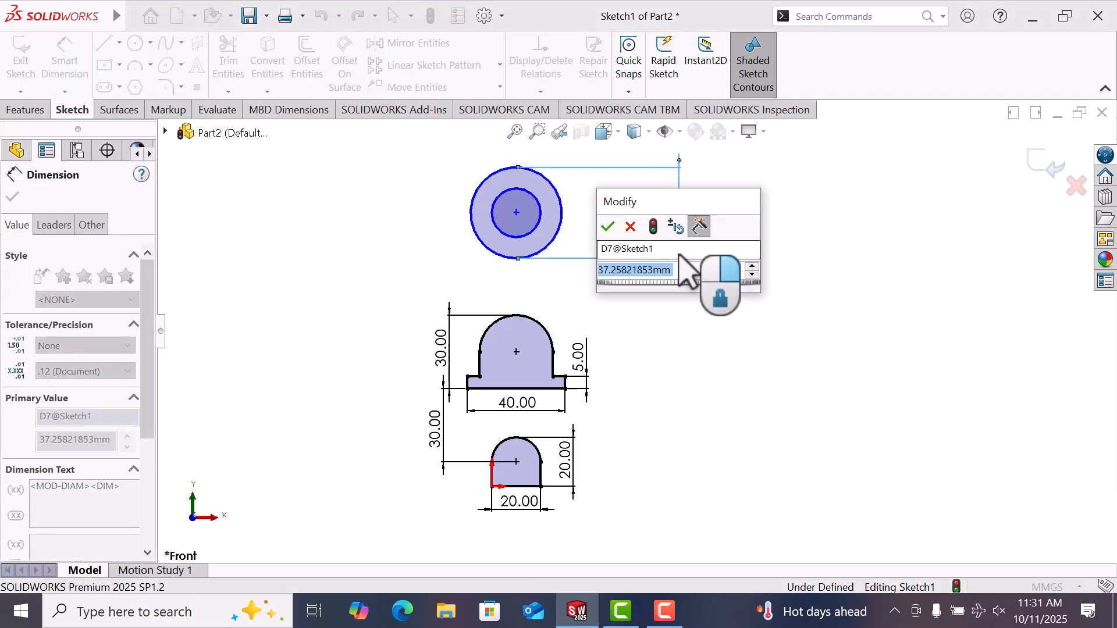
{"action": "type", "text": "3"}
{"action": "key", "text": "BackSpace"}
{"action": "type", "text": "40"}
{"action": "key", "text": "Return"}
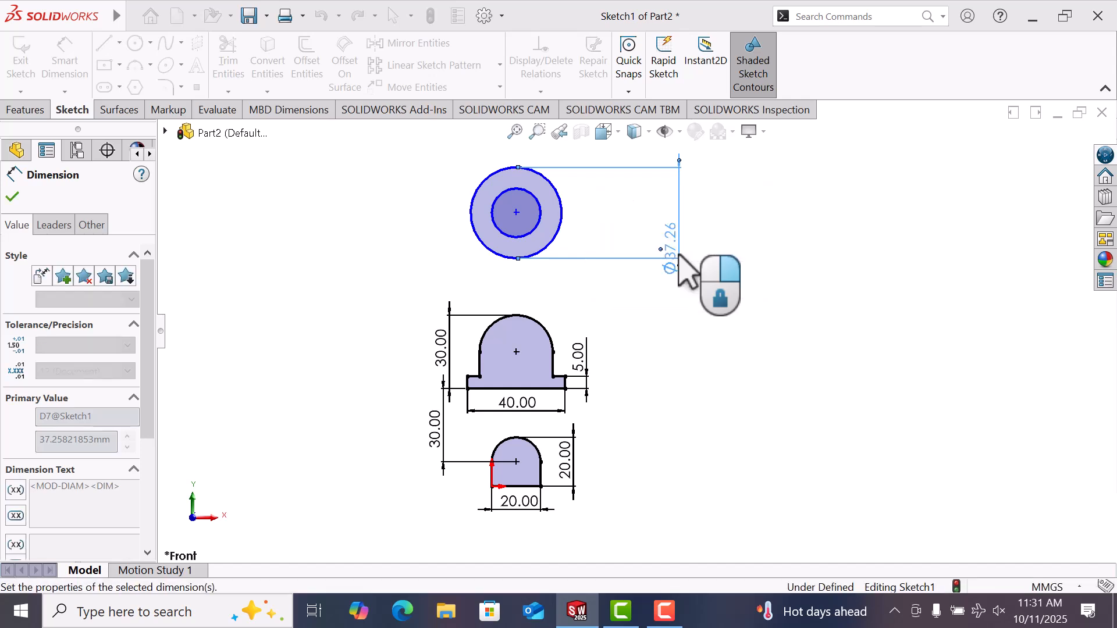
- Dimension the inner circle's diameter and set it to 20 mm
{"action": "left_click", "coordinate": [523, 238]}
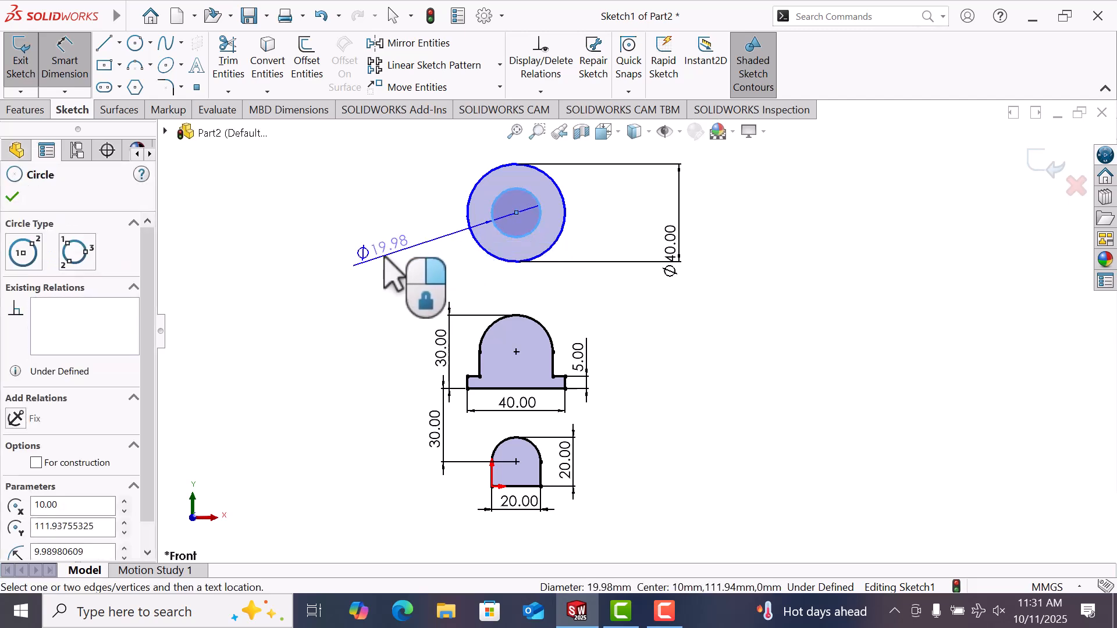
{"action": "left_click", "coordinate": [385, 258]}
{"action": "type", "text": "2"}
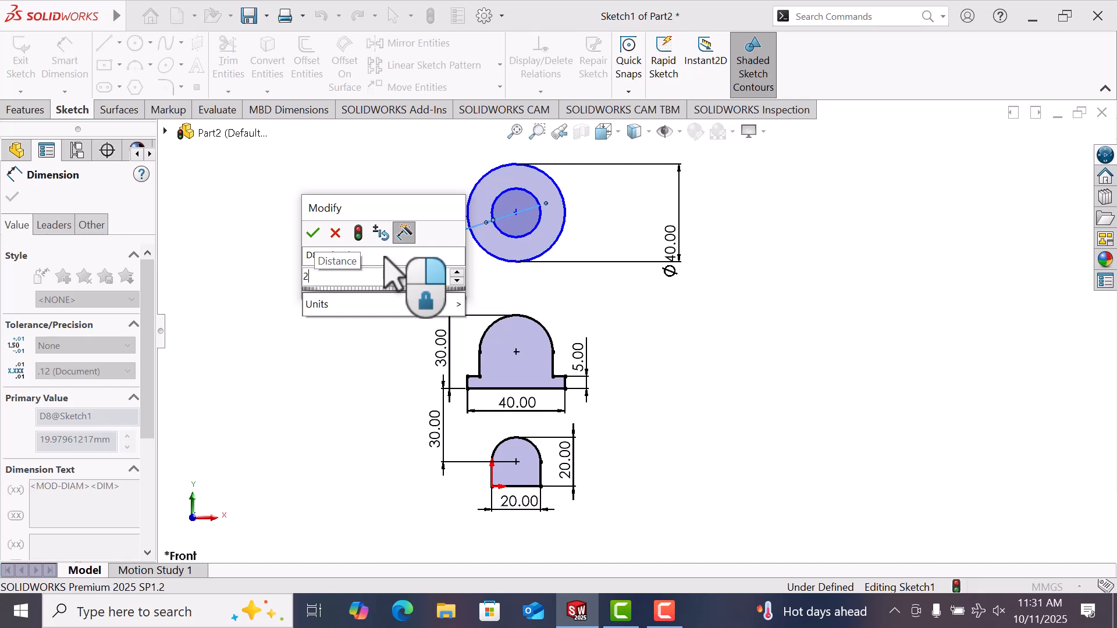
{"action": "type", "text": "0"}
{"action": "key", "text": "Return"}
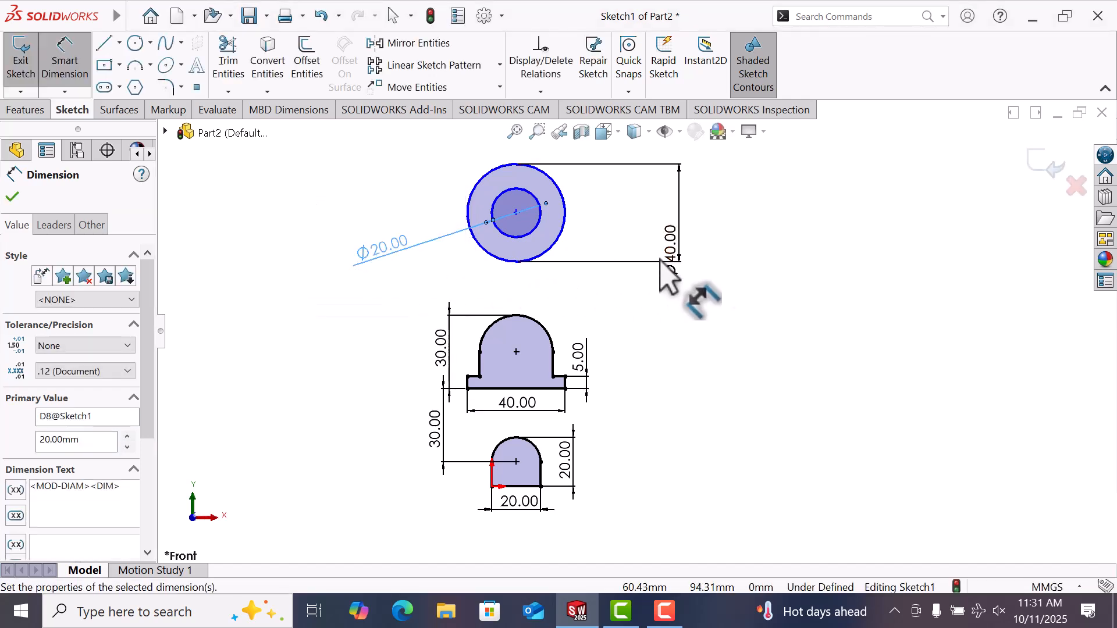
{"action": "left_click", "coordinate": [777, 284]}
{"action": "right_click", "coordinate": [777, 284]}
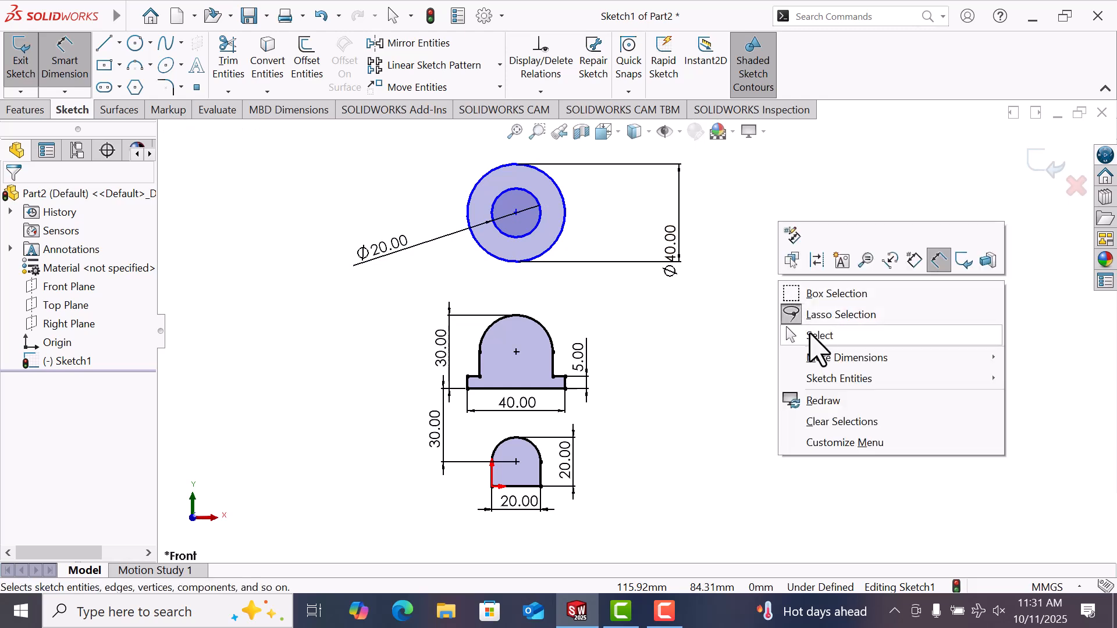
- Check the existing relation between the concentric circles' centre and the flanged outline's arc centre
{"action": "left_click", "coordinate": [809, 331]}
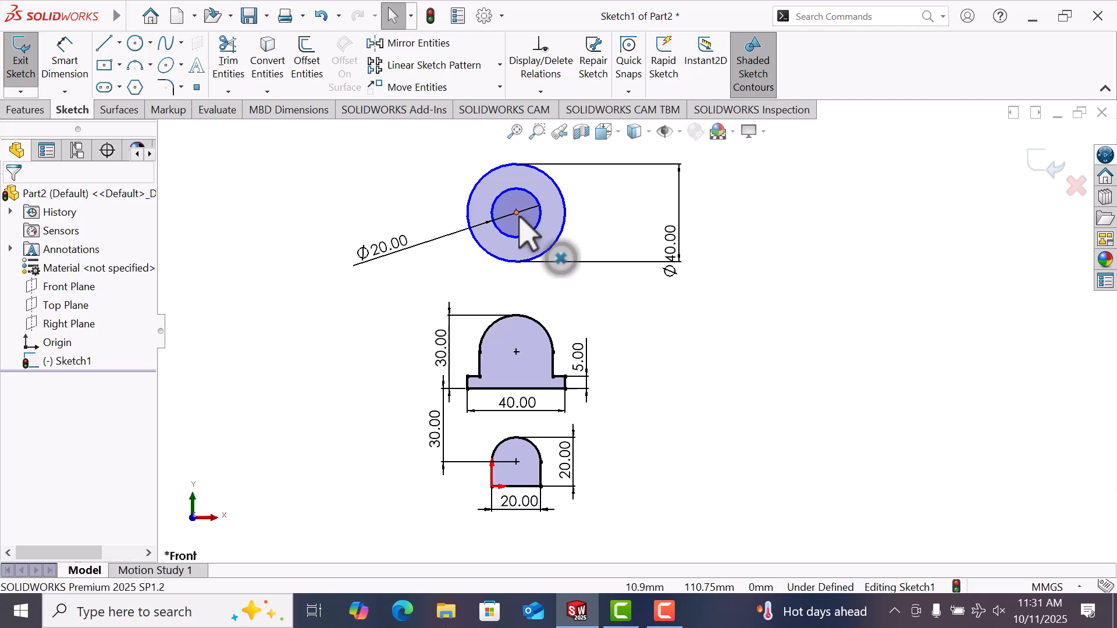
{"action": "left_click", "coordinate": [516, 213]}
{"action": "left_click", "coordinate": [517, 352], "text": "ctrl"}
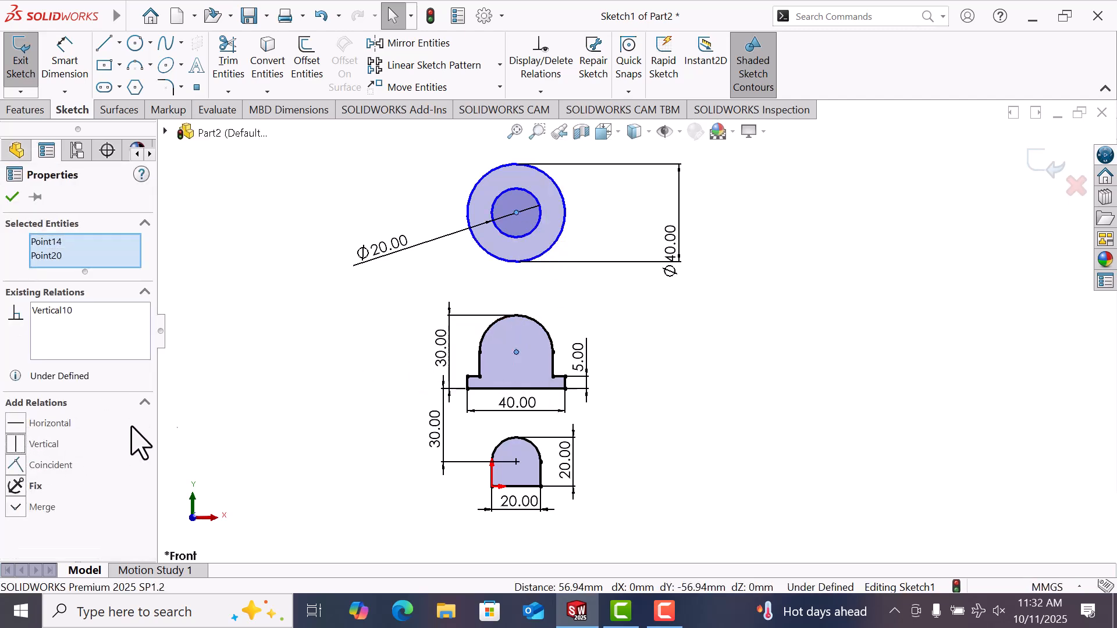
{"action": "left_click", "coordinate": [226, 377]}
- Dimension the vertical distance from the flanged outline's arc centre to the circles' centre and set it to 50 mm
{"action": "right_click_drag", "start_coordinate": [275, 343], "coordinate": [270, 244]}
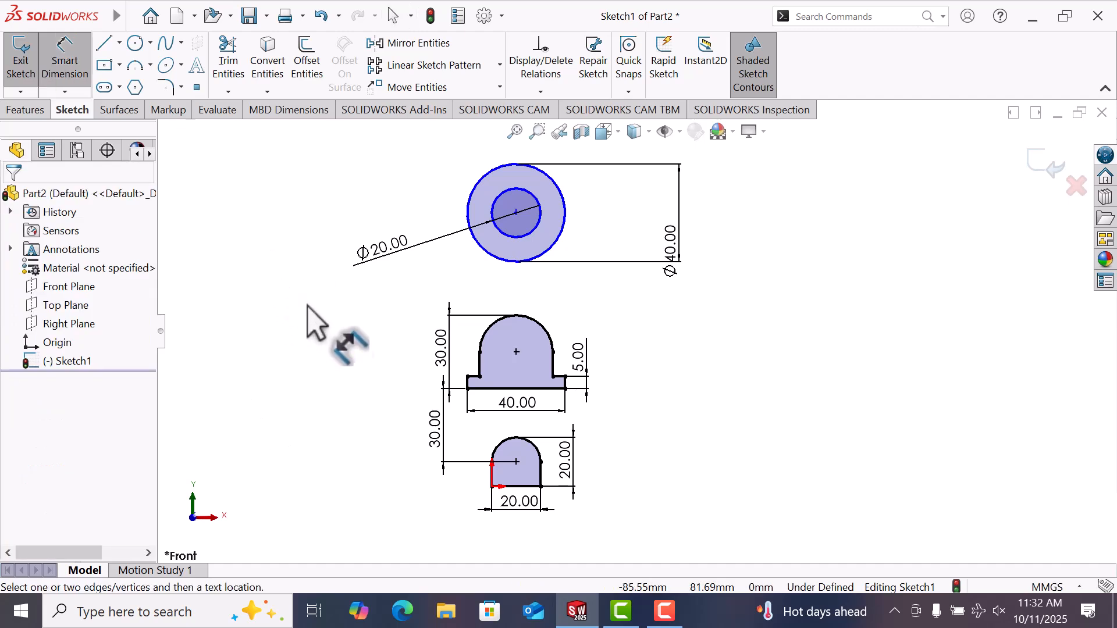
{"action": "left_click", "coordinate": [516, 352]}
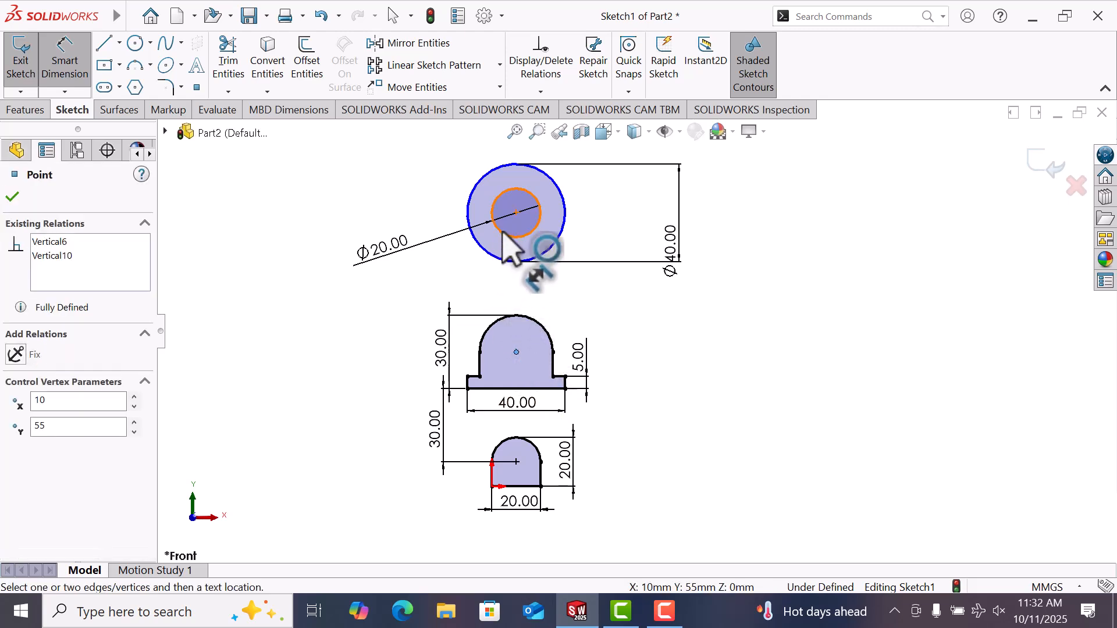
{"action": "left_click", "coordinate": [516, 213]}
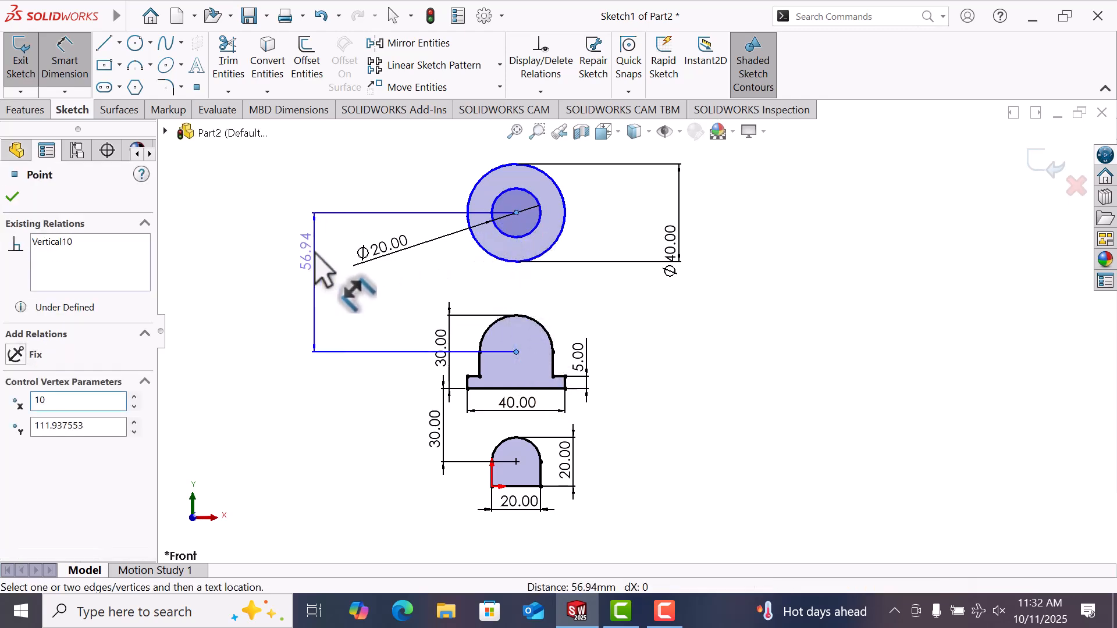
{"action": "left_click", "coordinate": [314, 255]}
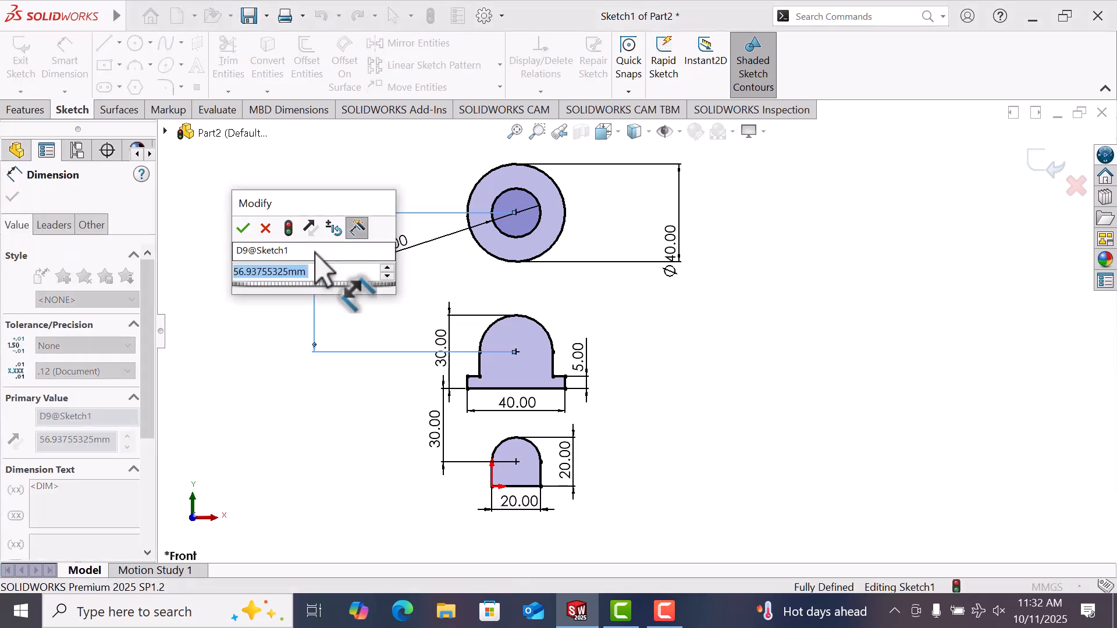
{"action": "type", "text": "50"}
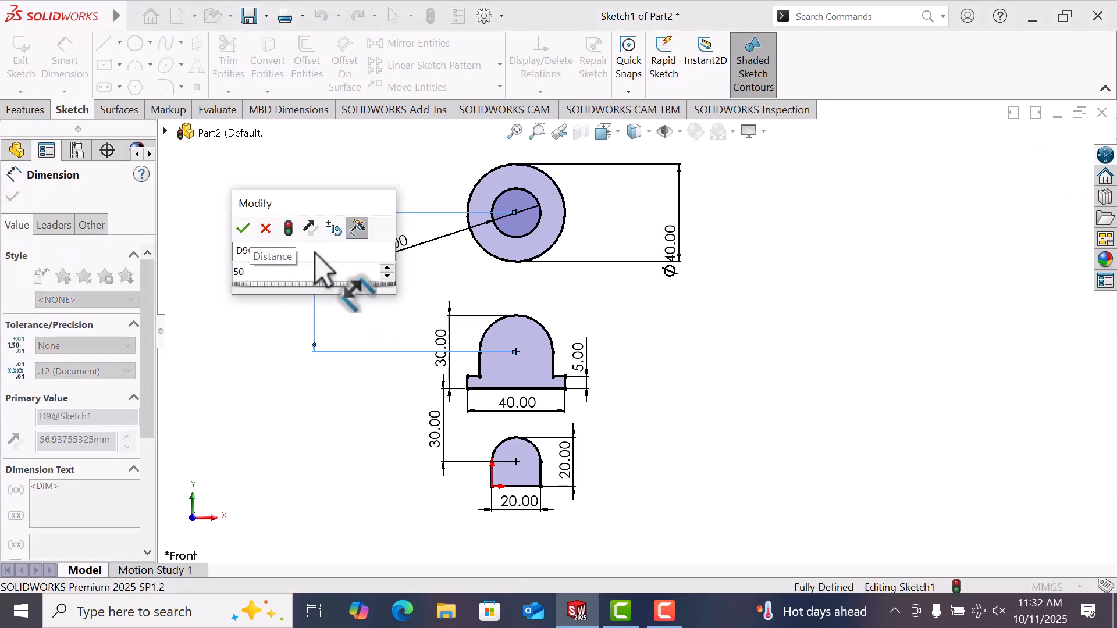
{"action": "key", "text": "Return"}
{"action": "key", "text": "Escape"}
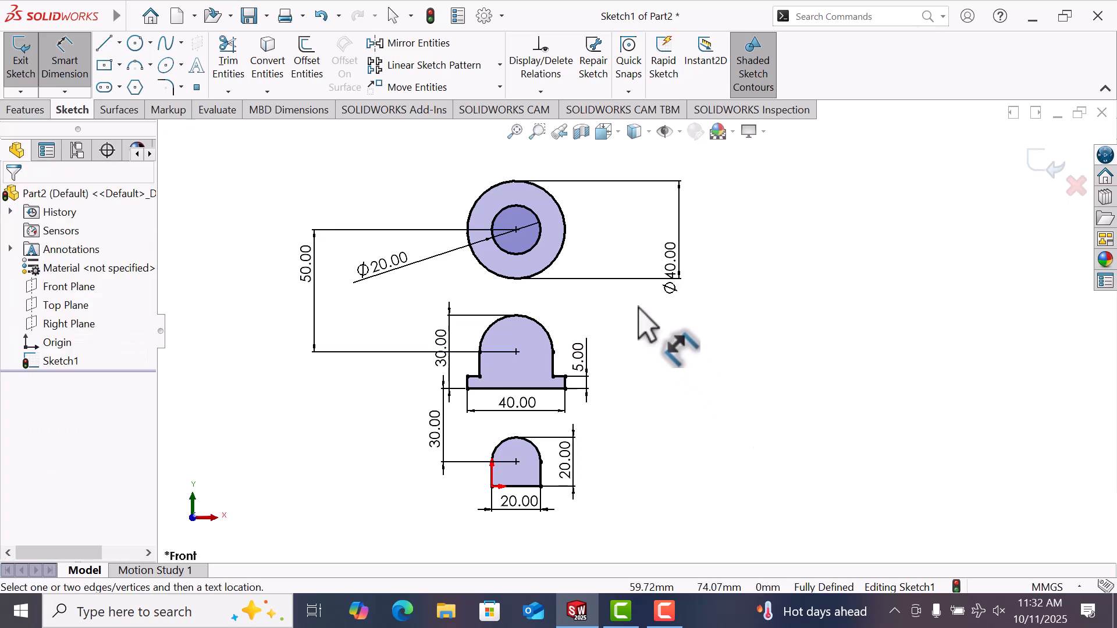
{"action": "right_click", "coordinate": [648, 356]}
{"action": "left_click", "coordinate": [687, 406]}
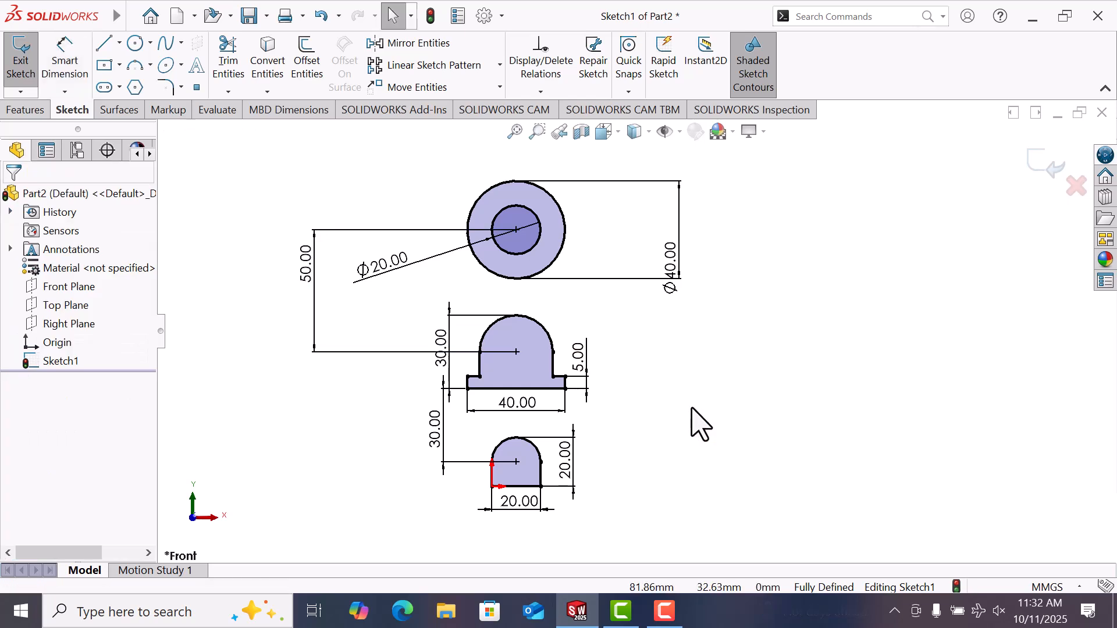
- Draw a horizontal midpoint centerline through the circles' centre, extending slightly past the outer circle on both sides
{"action": "left_click", "coordinate": [103, 44]}
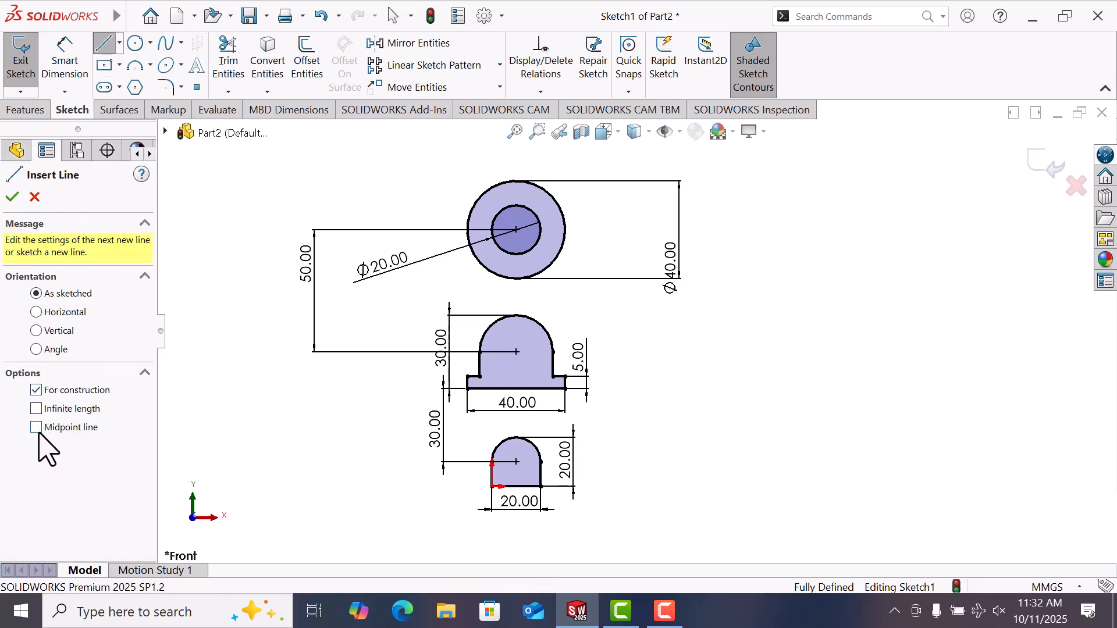
{"action": "left_click", "coordinate": [516, 230]}
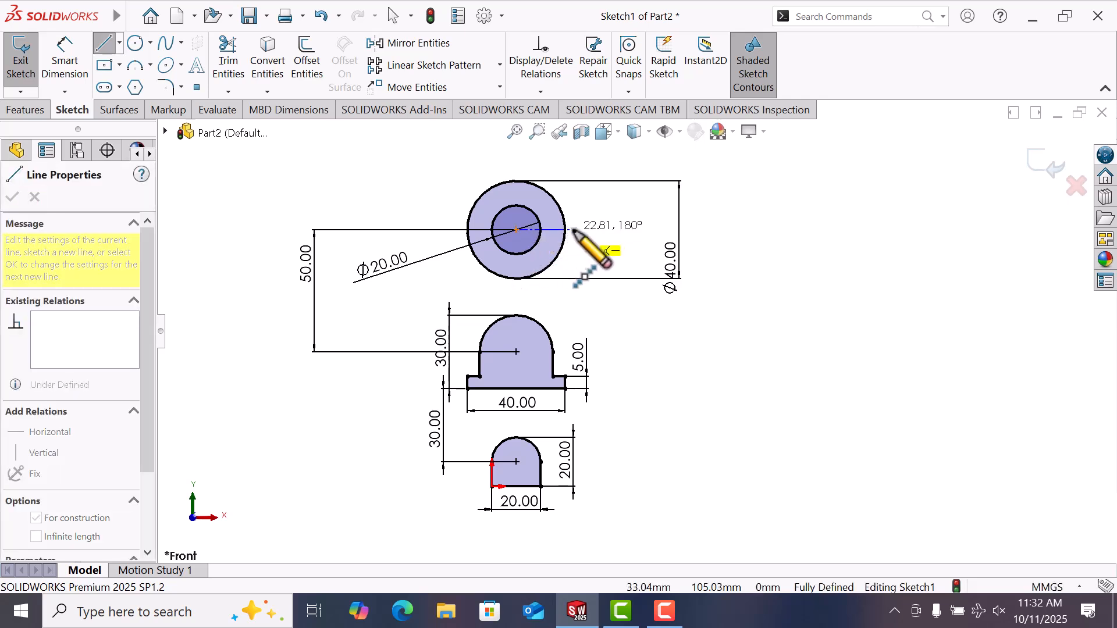
{"action": "left_click", "coordinate": [581, 231]}
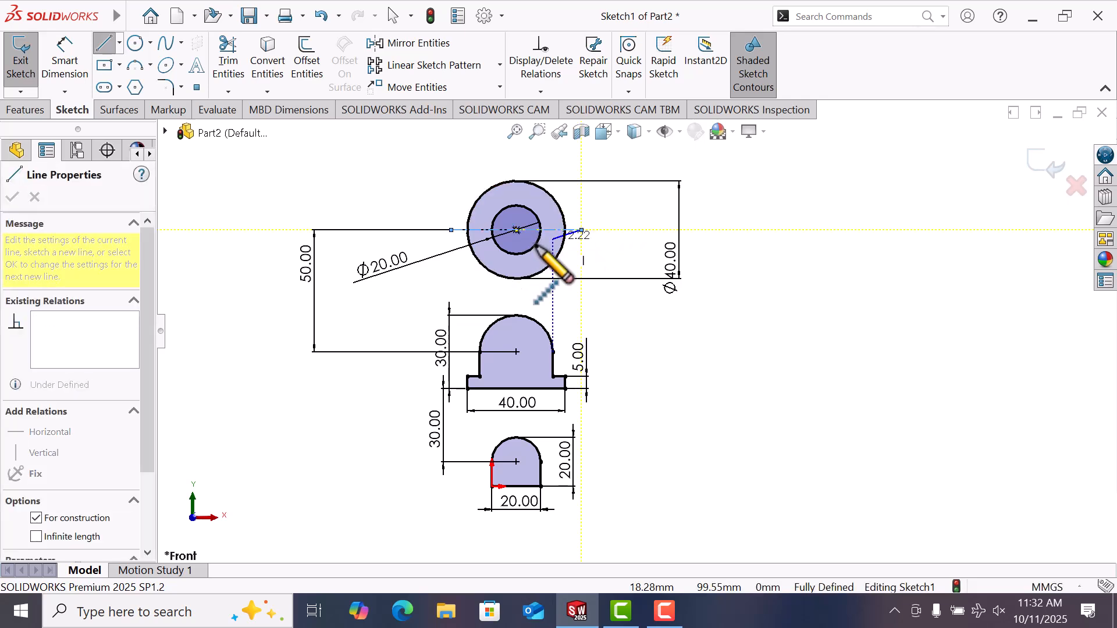
{"action": "right_click", "coordinate": [562, 248]}
{"action": "left_click", "coordinate": [592, 261]}
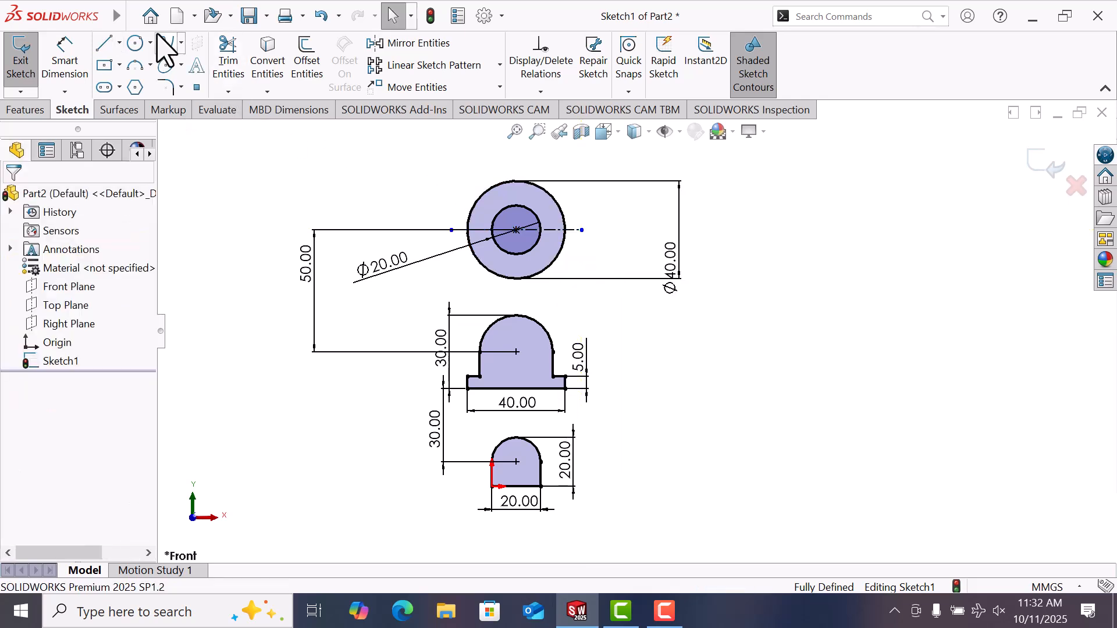
- Draw a vertical midpoint construction line through the circles' centre, extending slightly past the outer circle above and below
{"action": "key", "text": "l"}
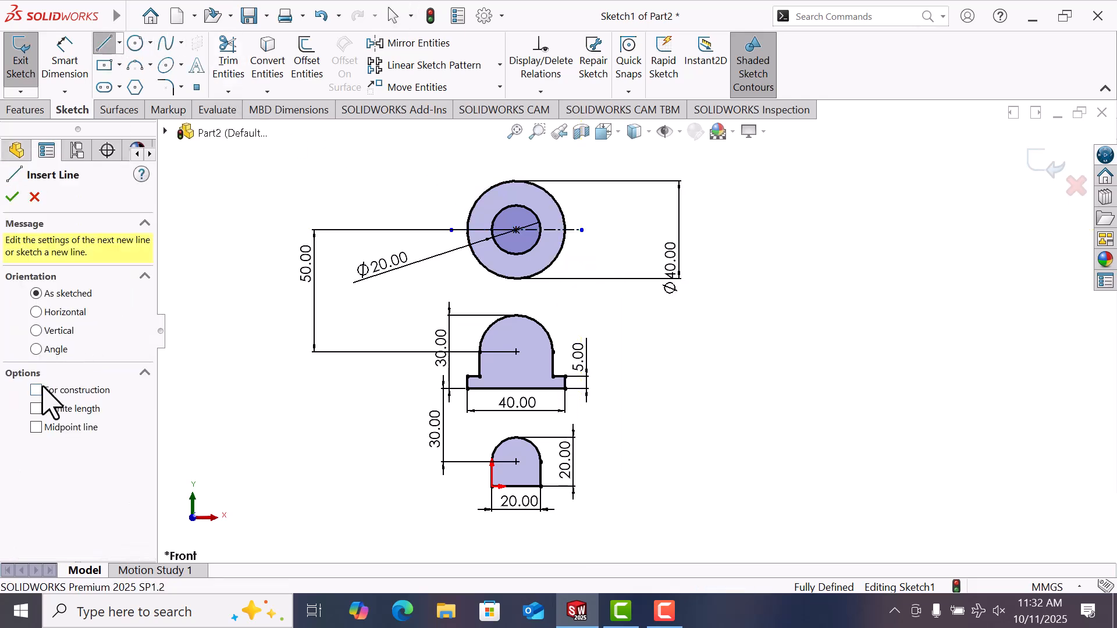
{"action": "left_click", "coordinate": [35, 426]}
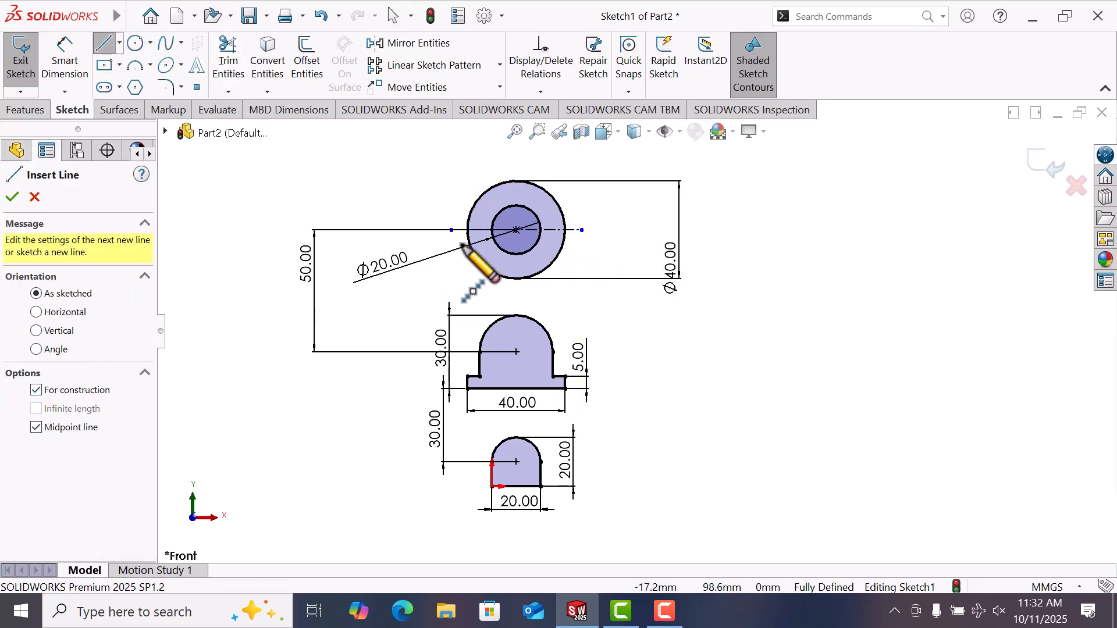
{"action": "left_click", "coordinate": [516, 229]}
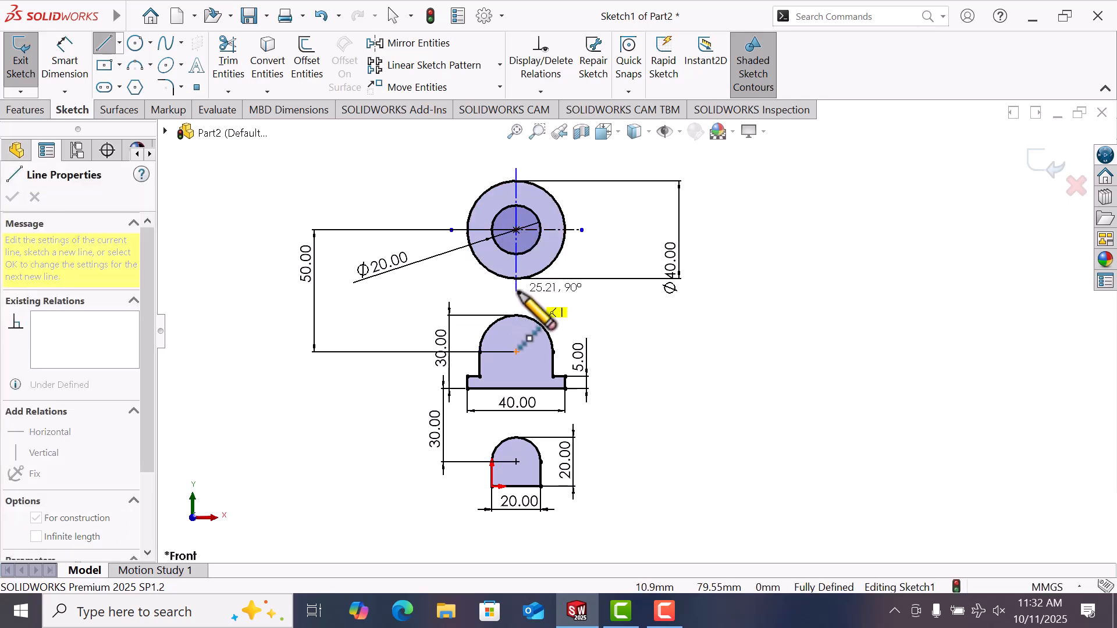
{"action": "left_click", "coordinate": [516, 293]}
{"action": "right_click", "coordinate": [550, 296]}
{"action": "left_click", "coordinate": [565, 308]}
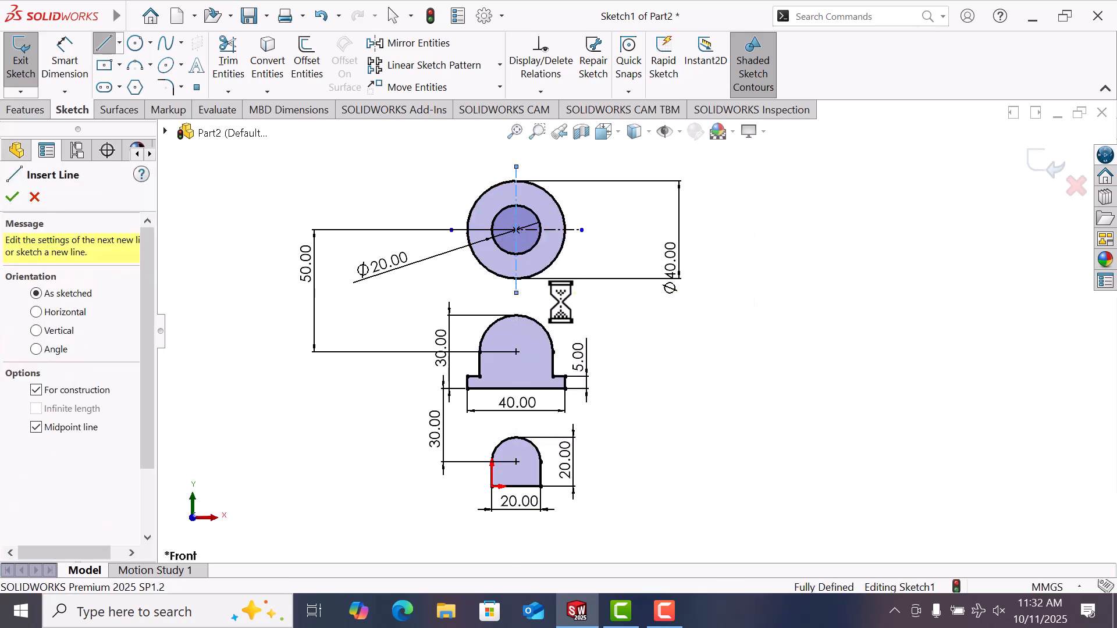
- Draw a horizontal midpoint construction line from the flanged outline's arc centre out to the arc's endpoint
{"action": "left_click", "coordinate": [105, 44]}
{"action": "left_click", "coordinate": [38, 429]}
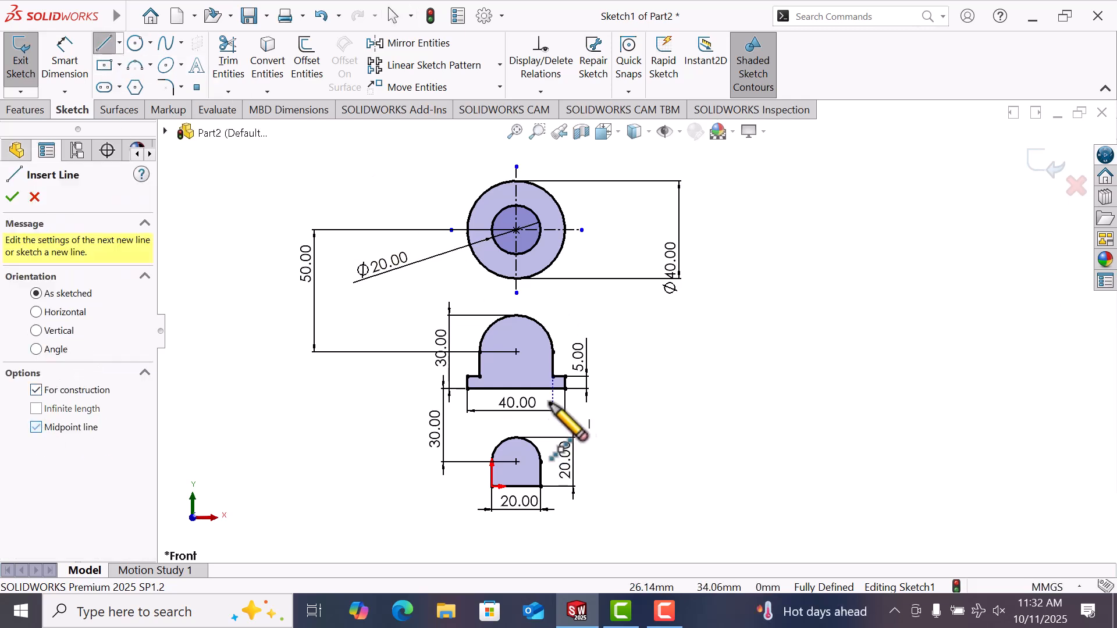
{"action": "left_click", "coordinate": [517, 353]}
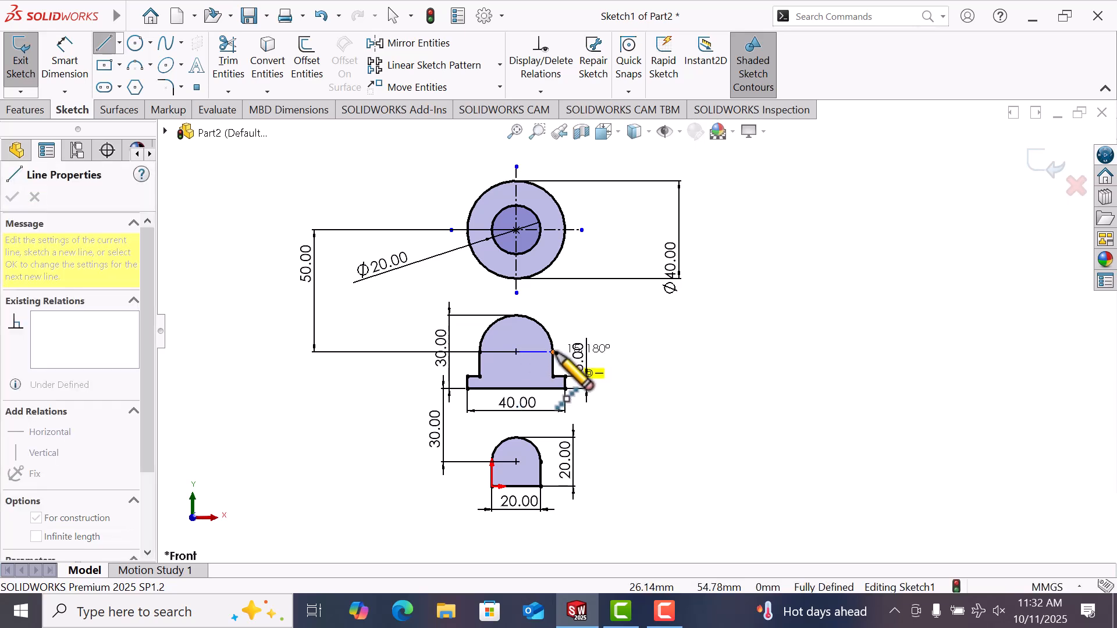
{"action": "left_click", "coordinate": [552, 353]}
{"action": "right_click", "coordinate": [588, 360]}
{"action": "left_click", "coordinate": [602, 368]}
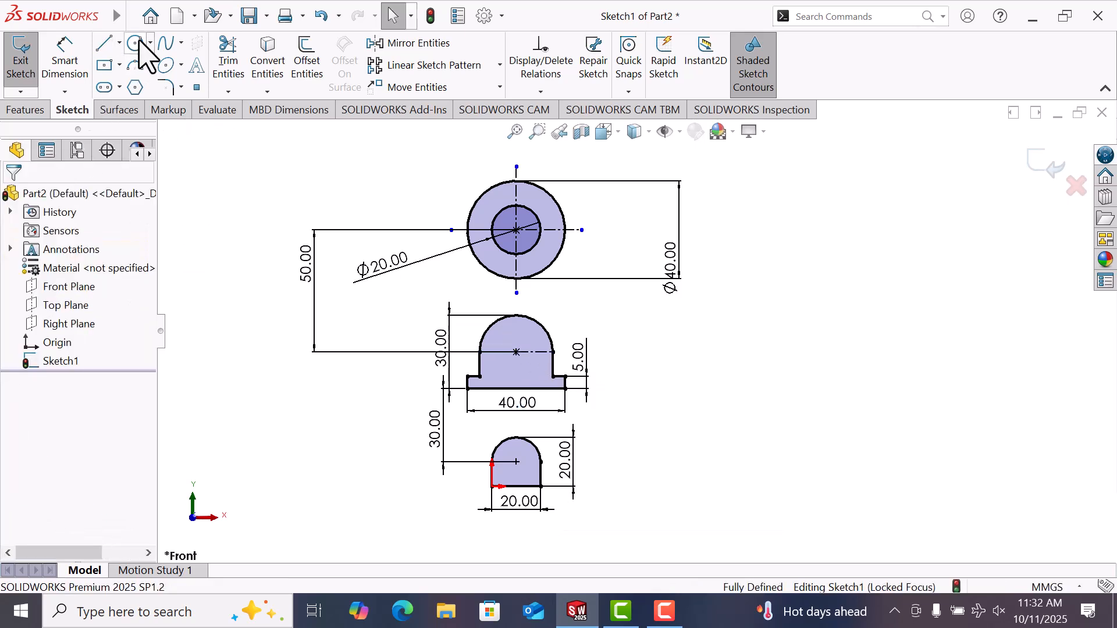
- Draw a midpoint construction line from near the flanged outline's arc centre up to the top of the arc
{"action": "left_click", "coordinate": [104, 44]}
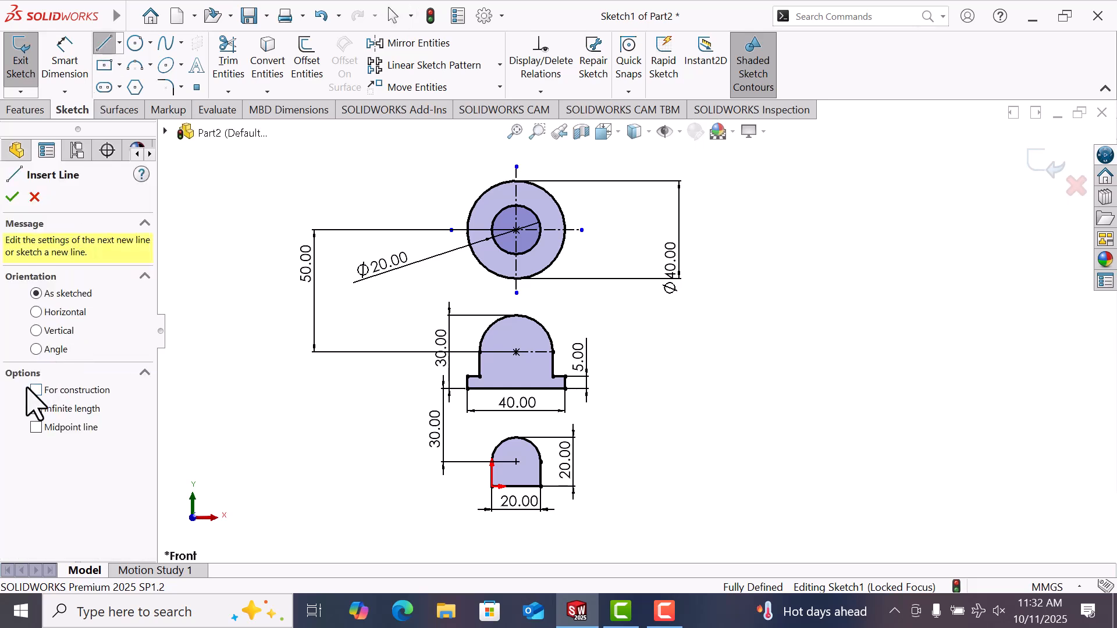
{"action": "left_click", "coordinate": [71, 426]}
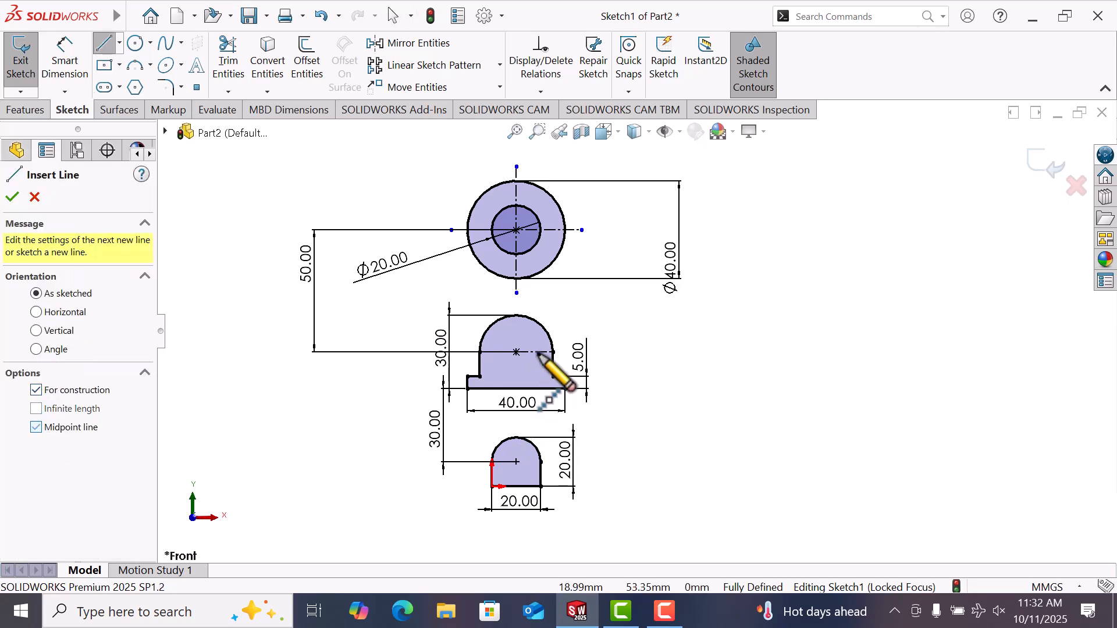
{"action": "left_click", "coordinate": [514, 351]}
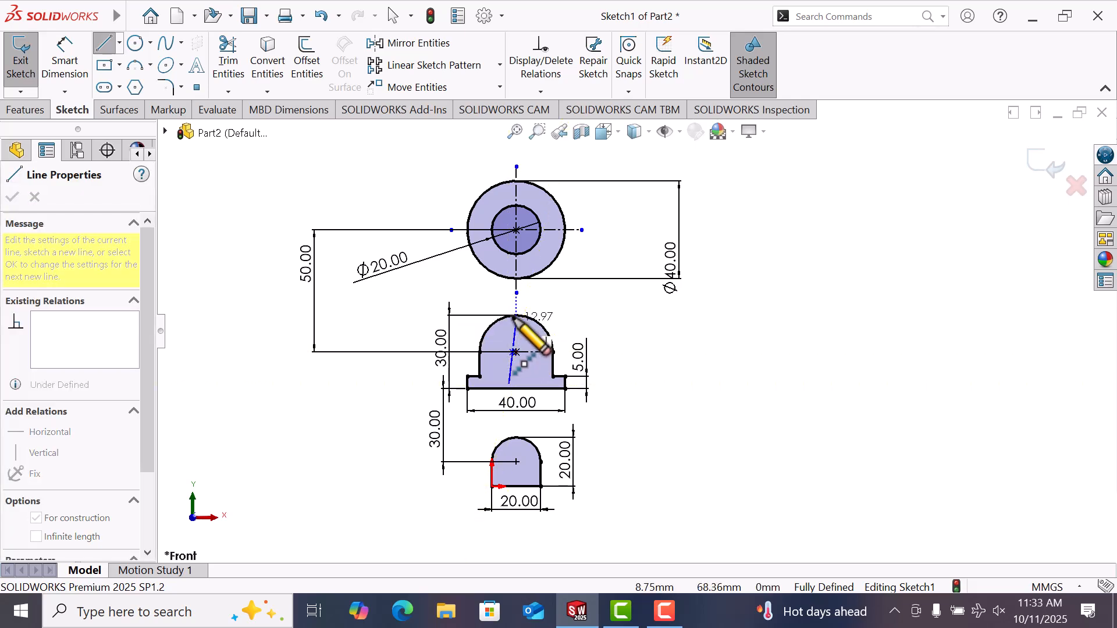
{"action": "left_click", "coordinate": [515, 314]}
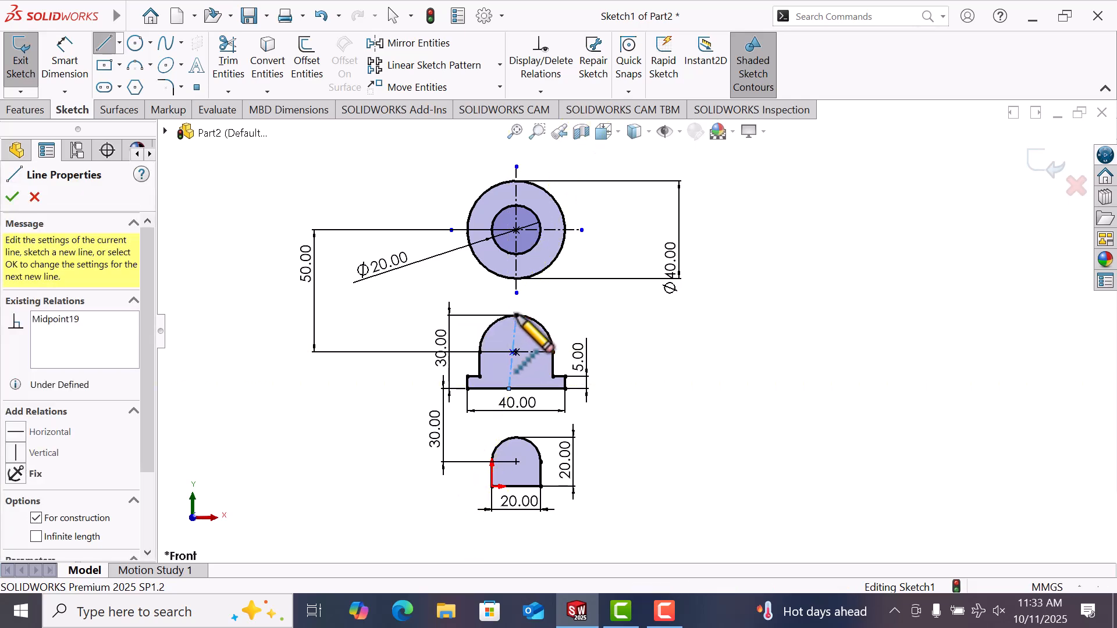
{"action": "right_click", "coordinate": [517, 317]}
{"action": "left_click", "coordinate": [556, 327]}
- Move the tilted construction line's midpoint onto the flanged outline's arc centre so the line stands vertical
{"action": "scroll", "coordinate": [534, 372], "scroll_direction": "down", "scroll_amount": 2}
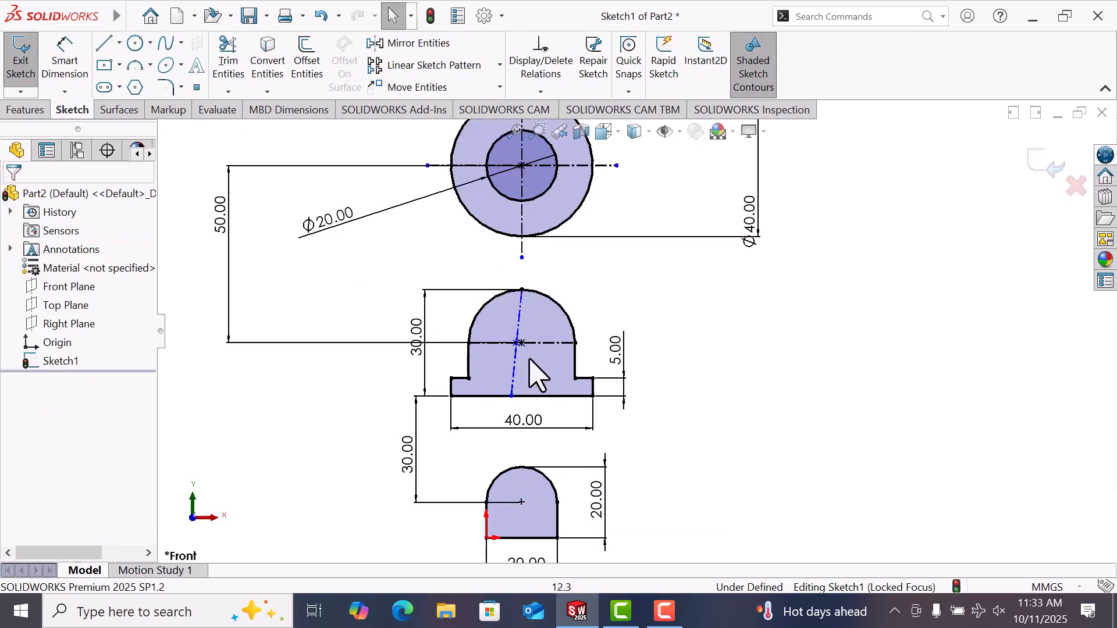
{"action": "left_click_drag", "start_coordinate": [520, 344], "coordinate": [521, 344]}
{"action": "left_click", "coordinate": [869, 434]}
- Sketch a corner rectangle about 71 by 42 mm in the empty area to the right of the concentric circles
{"action": "scroll", "coordinate": [823, 419], "scroll_direction": "up", "scroll_amount": 4}
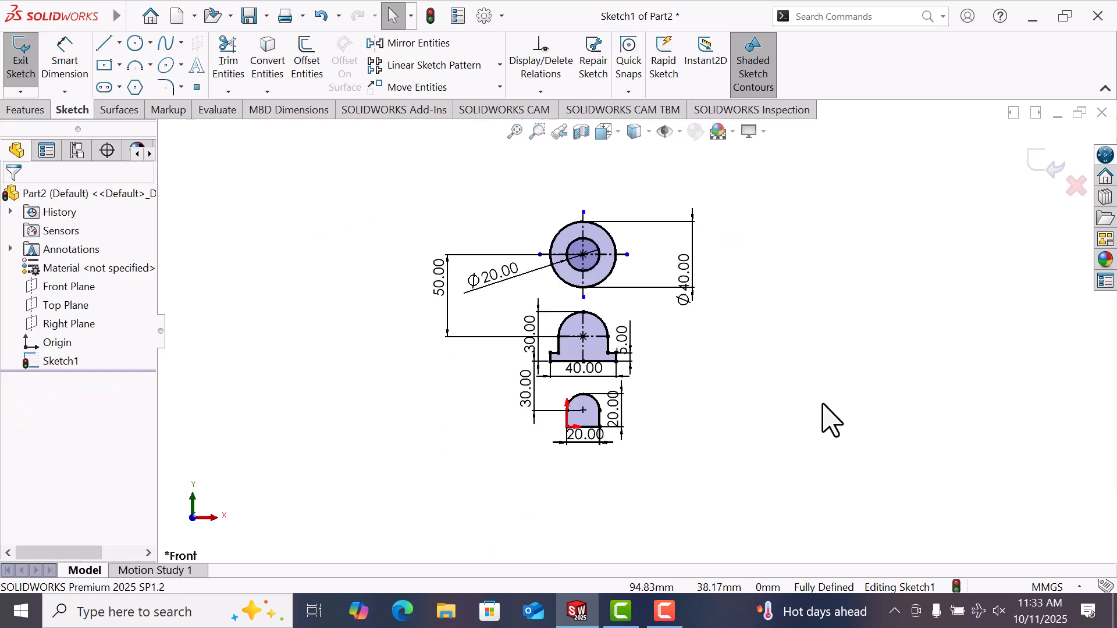
{"action": "scroll", "coordinate": [751, 320], "scroll_direction": "down", "scroll_amount": 2}
{"action": "scroll", "coordinate": [740, 253], "scroll_direction": "up", "scroll_amount": 2}
{"action": "scroll", "coordinate": [747, 296], "scroll_direction": "down", "scroll_amount": 2}
{"action": "scroll", "coordinate": [742, 294], "scroll_direction": "down", "scroll_amount": 2}
{"action": "scroll", "coordinate": [740, 292], "scroll_direction": "up", "scroll_amount": 3}
{"action": "scroll", "coordinate": [691, 346], "scroll_direction": "down", "scroll_amount": 2}
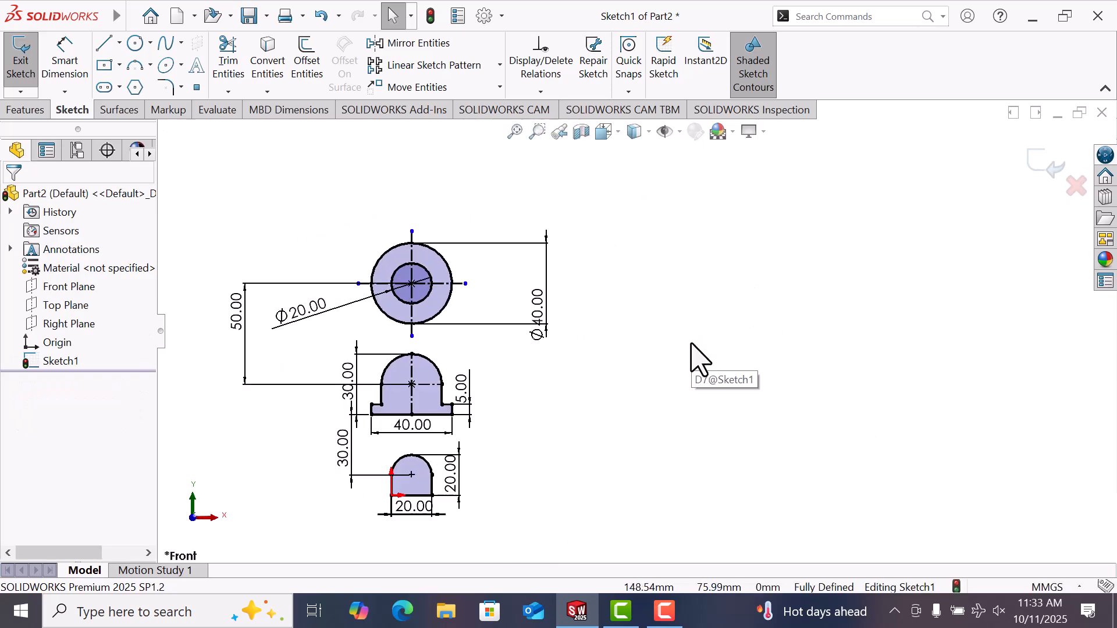
{"action": "left_click", "coordinate": [99, 50]}
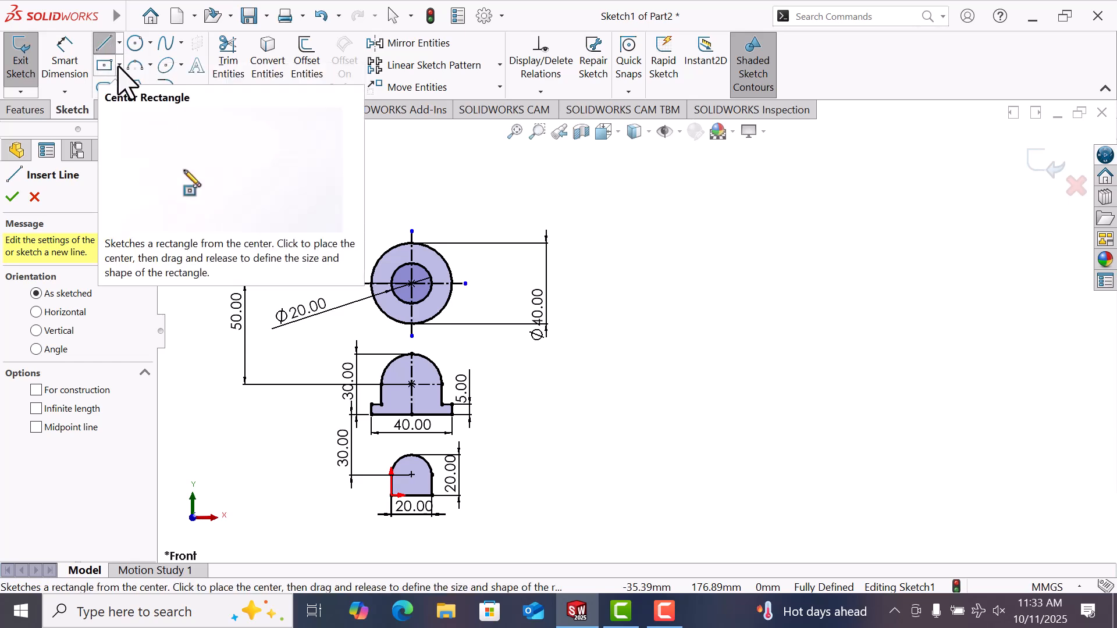
{"action": "left_click", "coordinate": [119, 65]}
{"action": "left_click", "coordinate": [114, 87]}
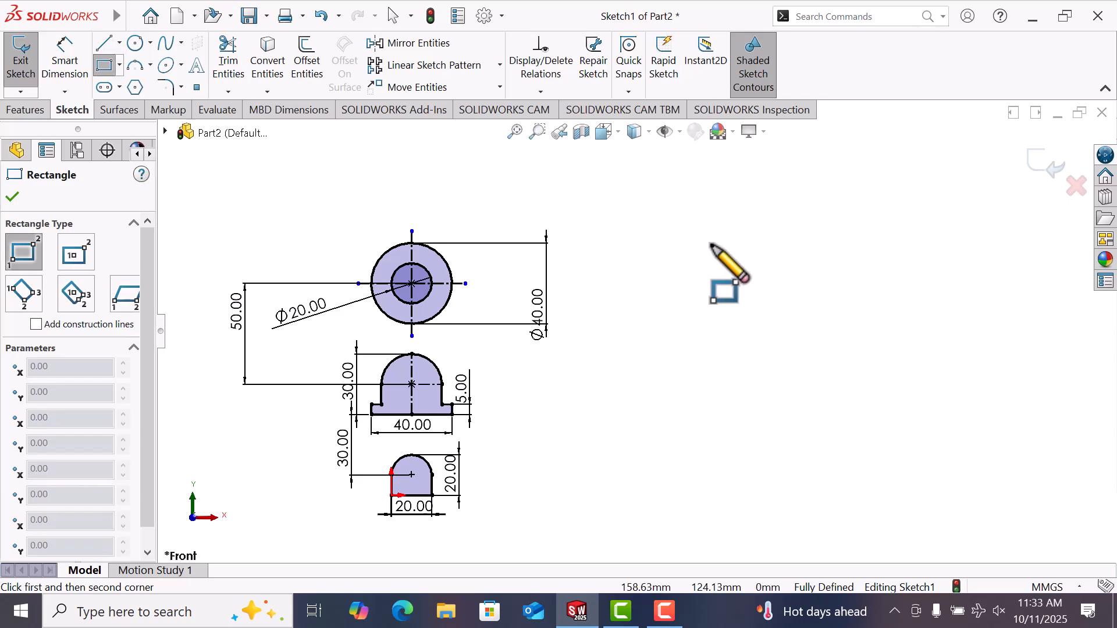
{"action": "left_click", "coordinate": [663, 231]}
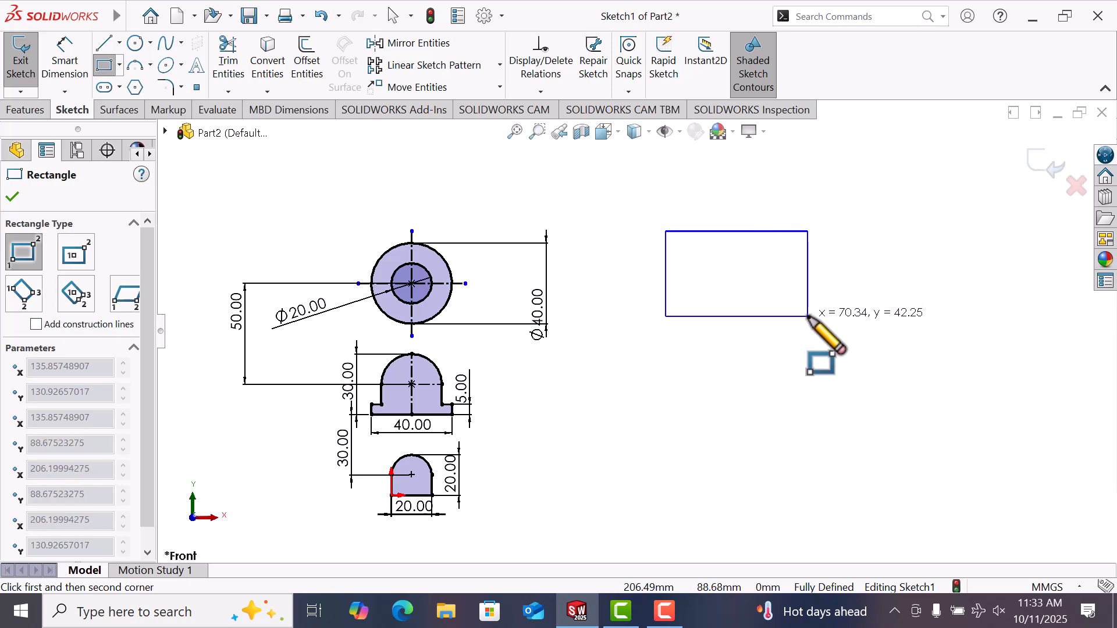
{"action": "left_click", "coordinate": [809, 316]}
- Dimension the rectangle's right edge and set its height to 40 mm
{"action": "right_click_drag", "start_coordinate": [850, 335], "coordinate": [841, 220]}
{"action": "left_click", "coordinate": [809, 255]}
{"action": "left_click", "coordinate": [876, 268]}
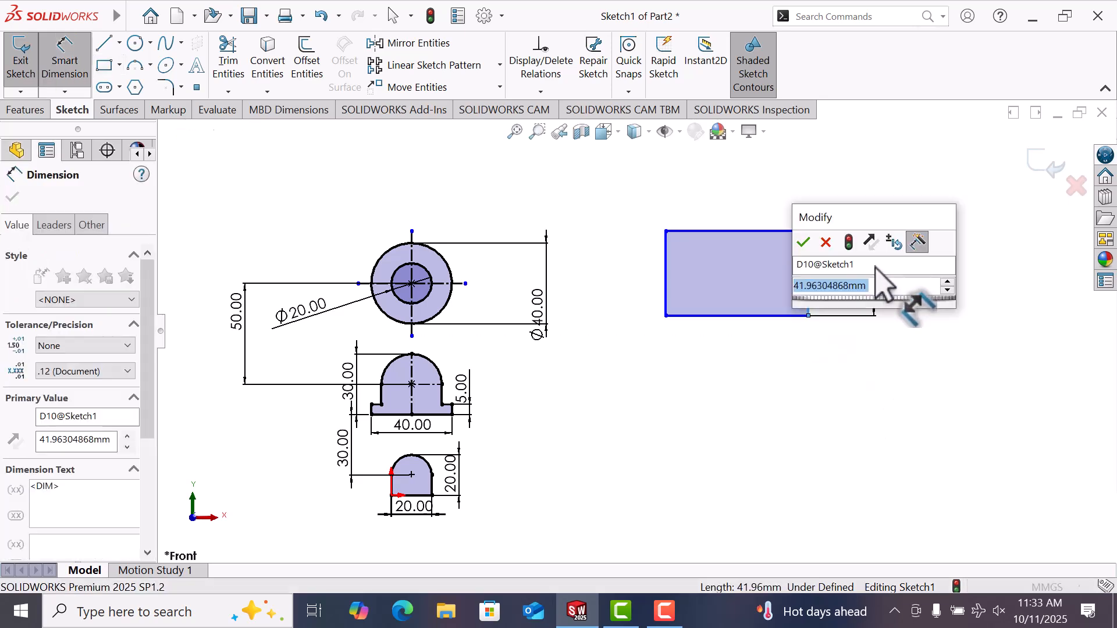
{"action": "type", "text": "40"}
{"action": "key", "text": "Return"}
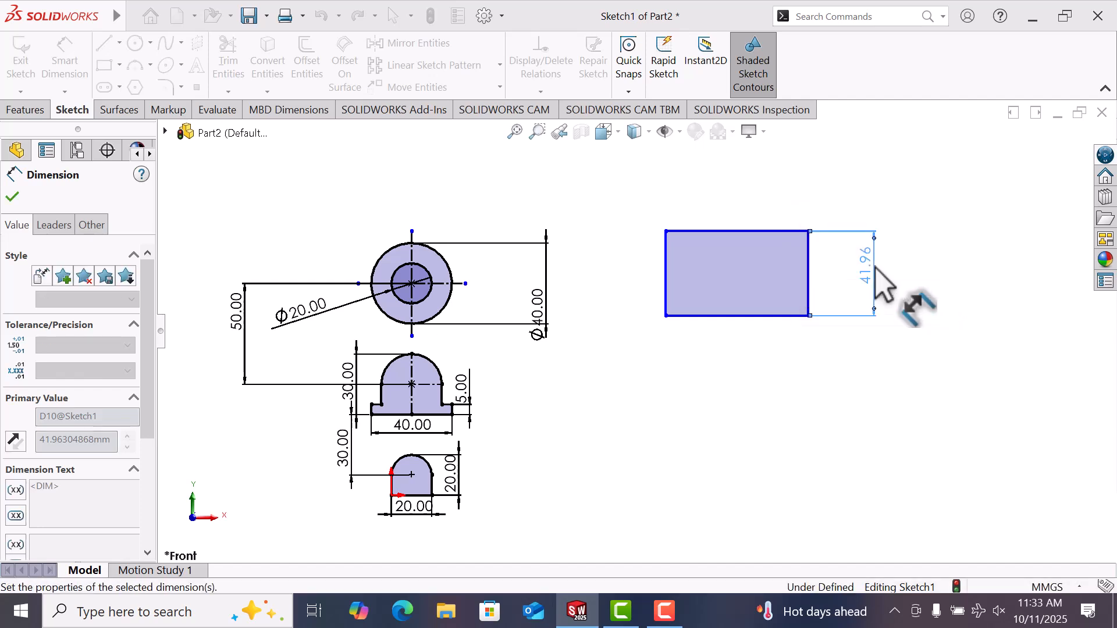
- Dimension the rectangle's bottom edge and set its width to 50 mm
{"action": "left_click", "coordinate": [756, 316]}
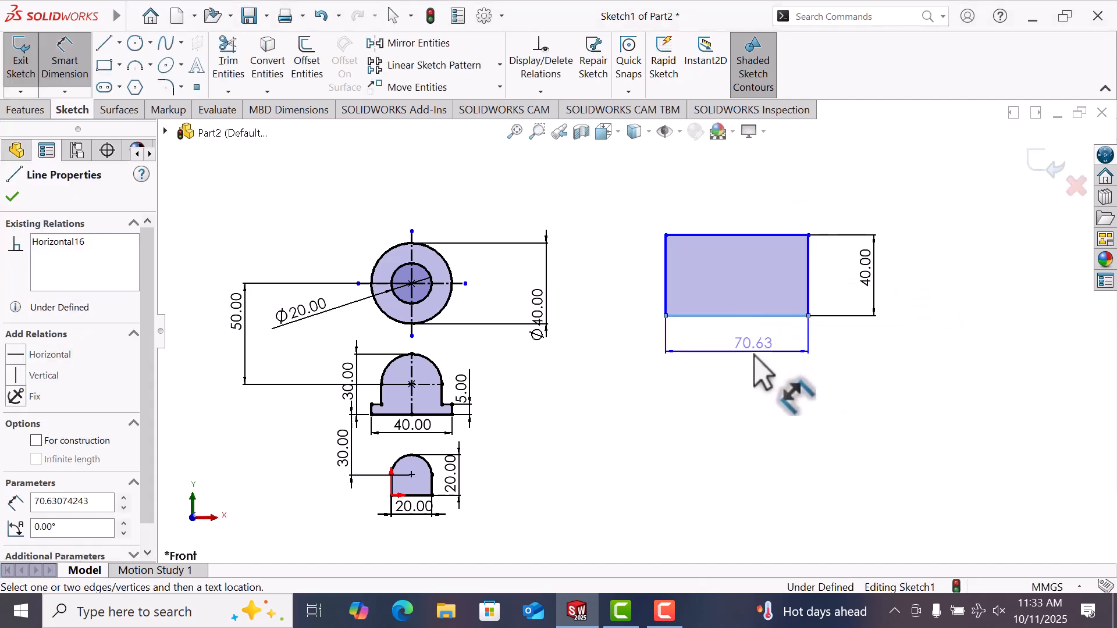
{"action": "left_click", "coordinate": [755, 356]}
{"action": "type", "text": "50"}
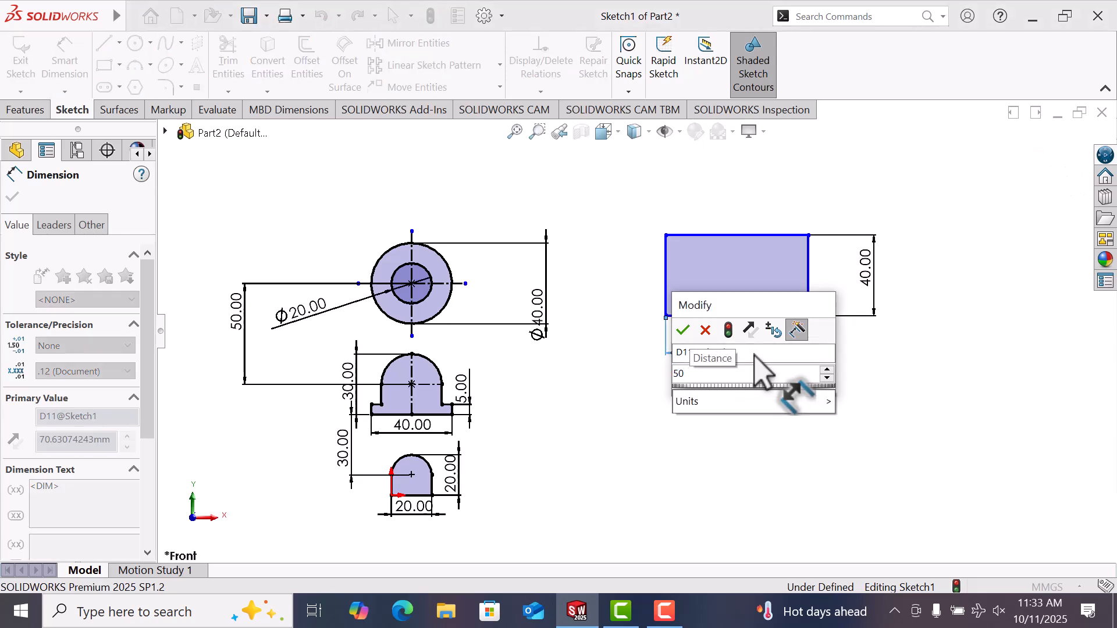
{"action": "key", "text": "Return"}
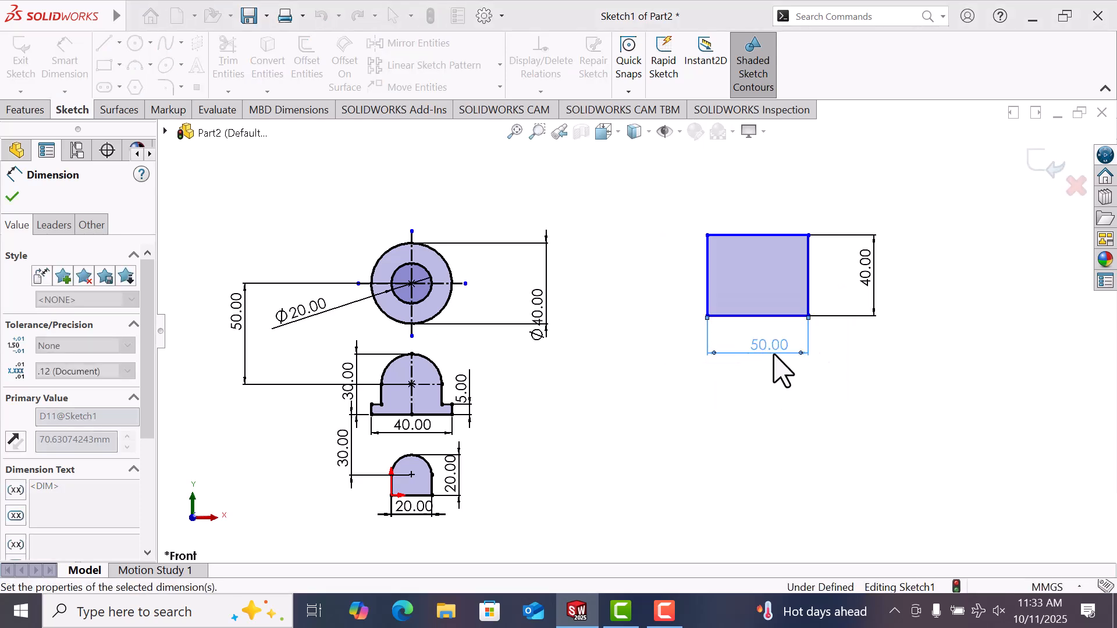
{"action": "right_click", "coordinate": [891, 308]}
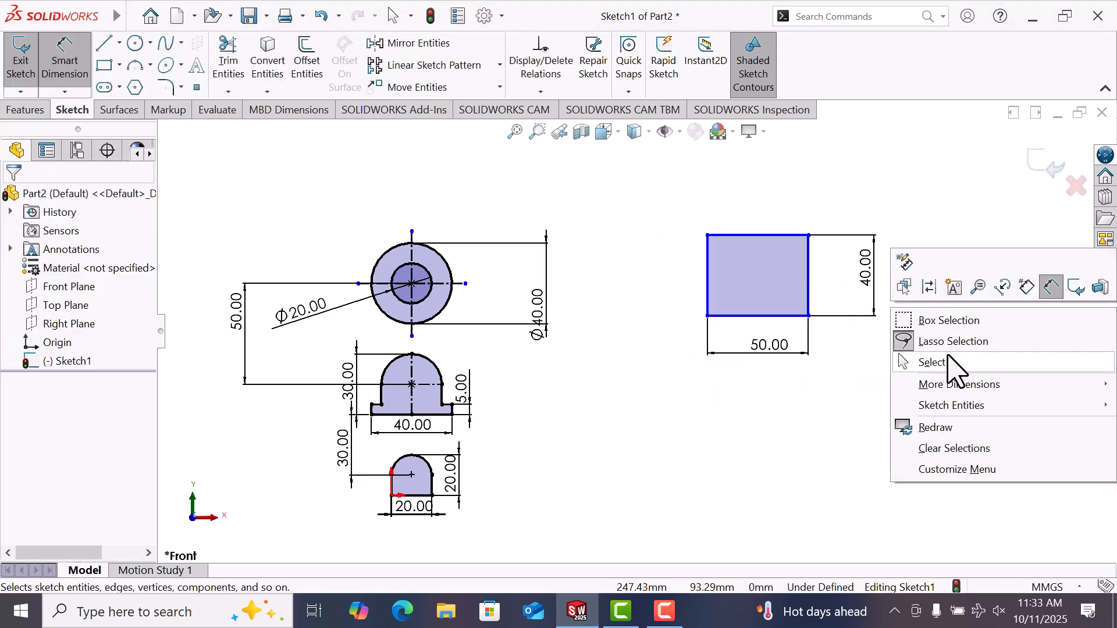
{"action": "left_click", "coordinate": [932, 363]}
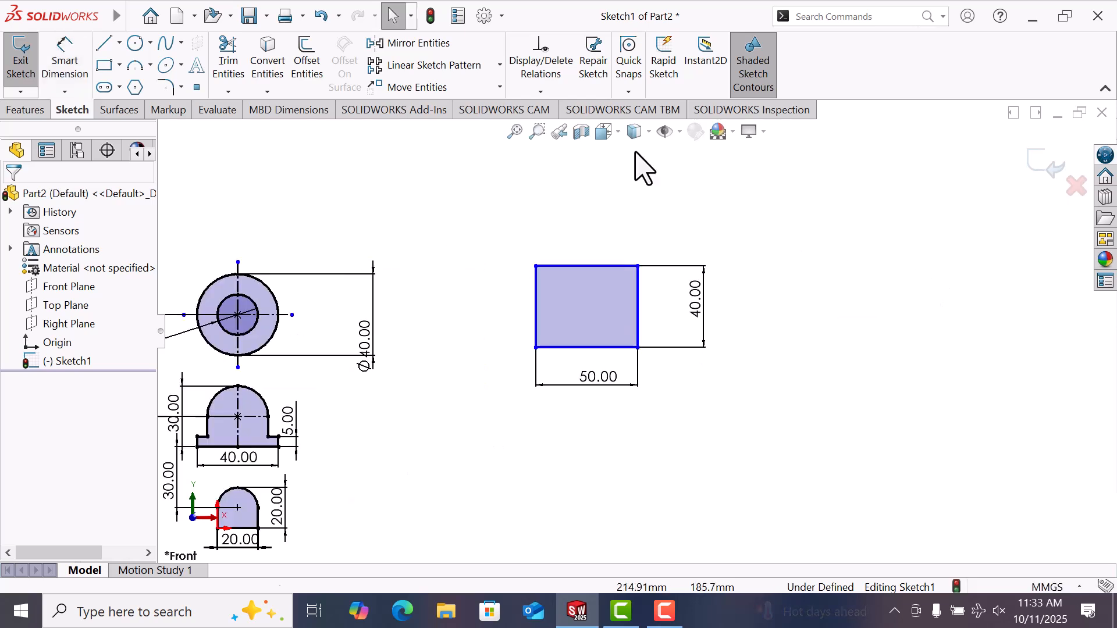
{"action": "left_click", "coordinate": [104, 44]}
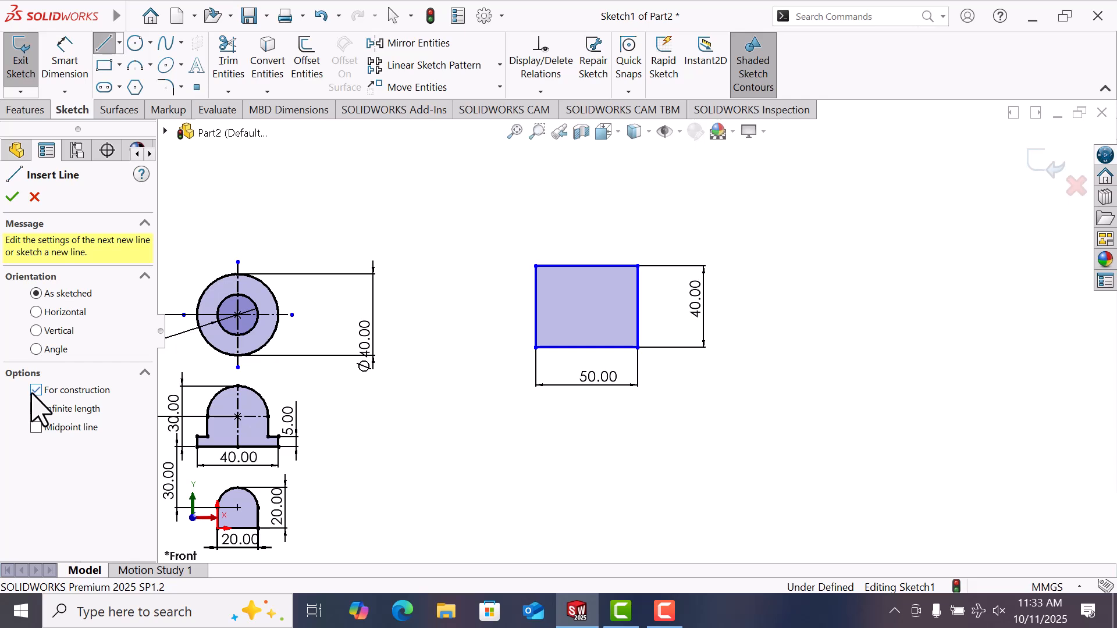
{"action": "left_click", "coordinate": [96, 424]}
{"action": "left_click", "coordinate": [586, 348]}
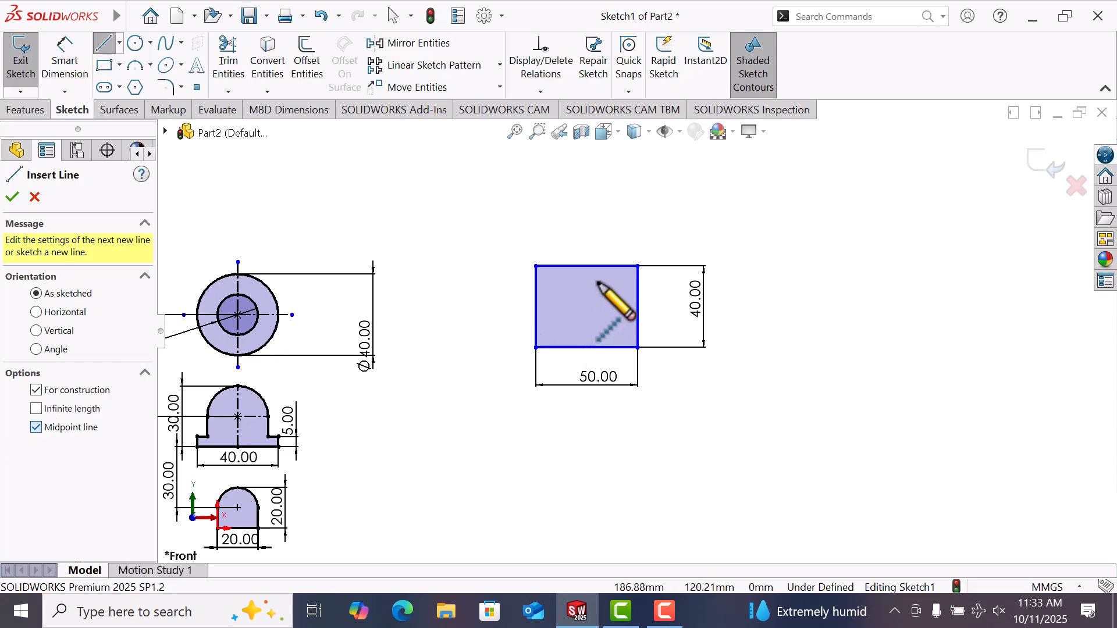
{"action": "left_click", "coordinate": [586, 266]}
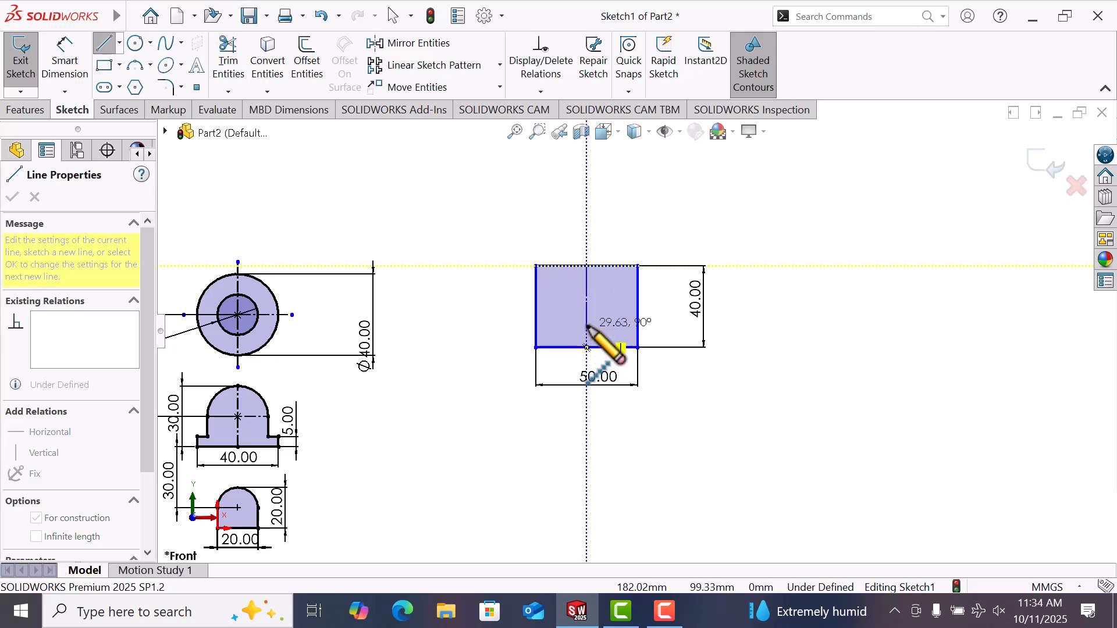
{"action": "right_click", "coordinate": [588, 327]}
{"action": "left_click", "coordinate": [636, 354]}
- Sketch a circle about 16 mm in diameter at the centre of the 50 by 40 mm rectangle
{"action": "scroll", "coordinate": [640, 331], "scroll_direction": "down", "scroll_amount": 2}
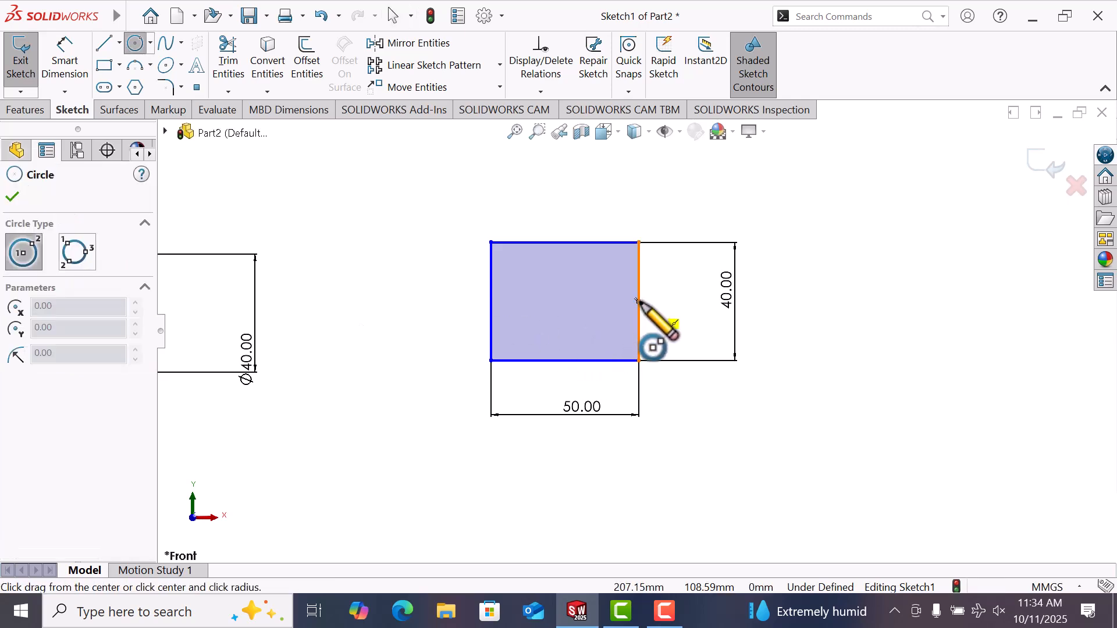
{"action": "left_click", "coordinate": [564, 302]}
{"action": "left_click", "coordinate": [586, 314]}
- Dimension the circle inside the rectangle and set its diameter to 20 mm
{"action": "right_click_drag", "start_coordinate": [682, 355], "coordinate": [675, 313]}
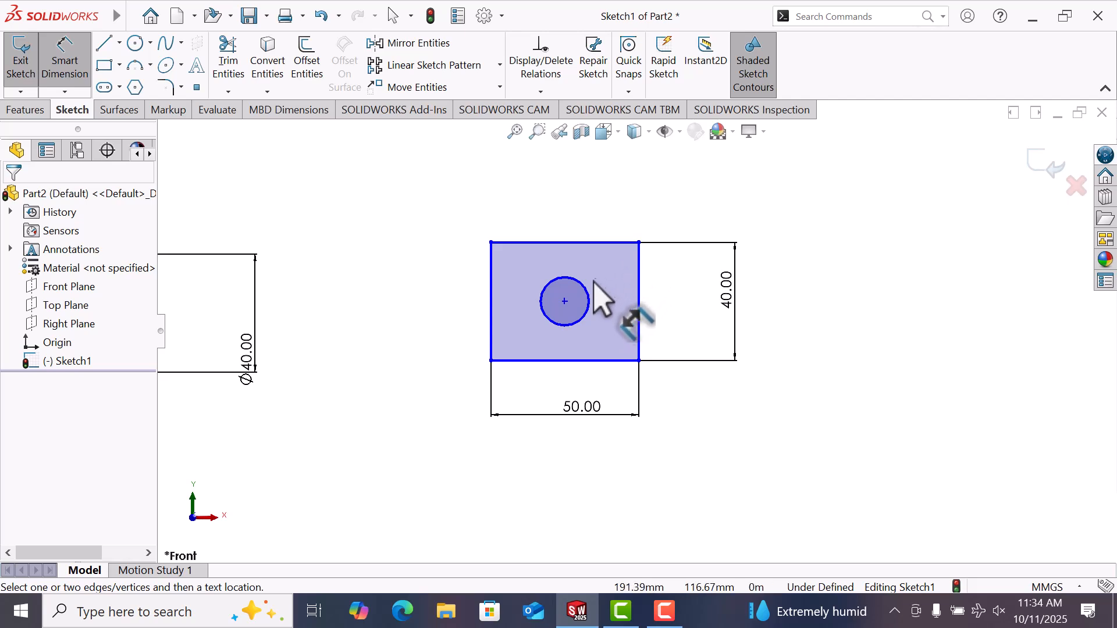
{"action": "left_click", "coordinate": [588, 302]}
{"action": "left_click", "coordinate": [628, 220]}
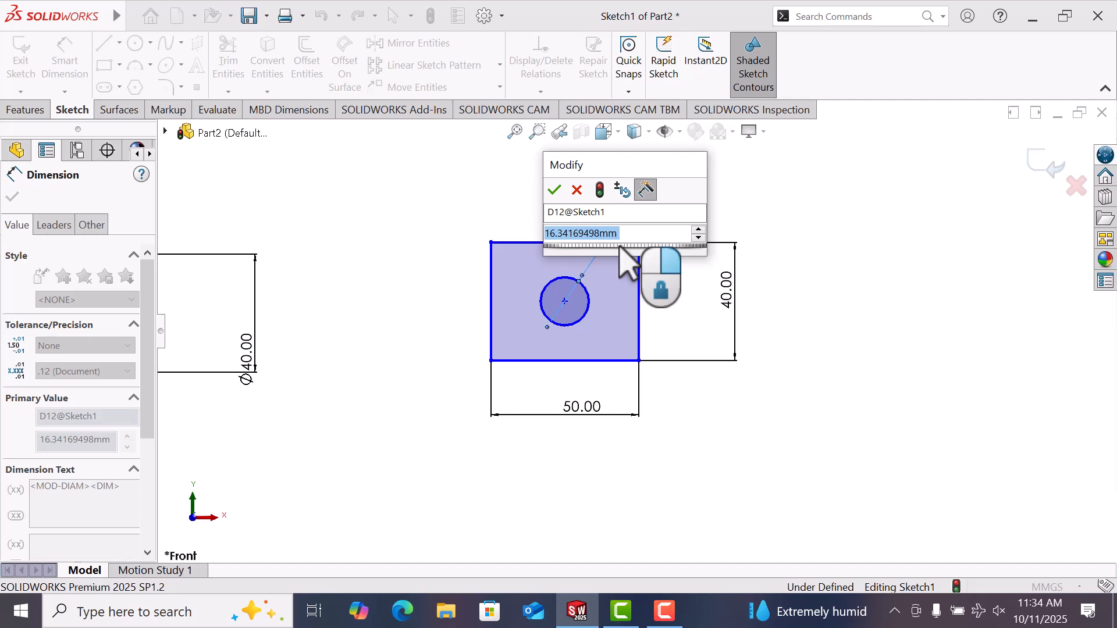
{"action": "type", "text": "2"}
{"action": "key", "text": "Return"}
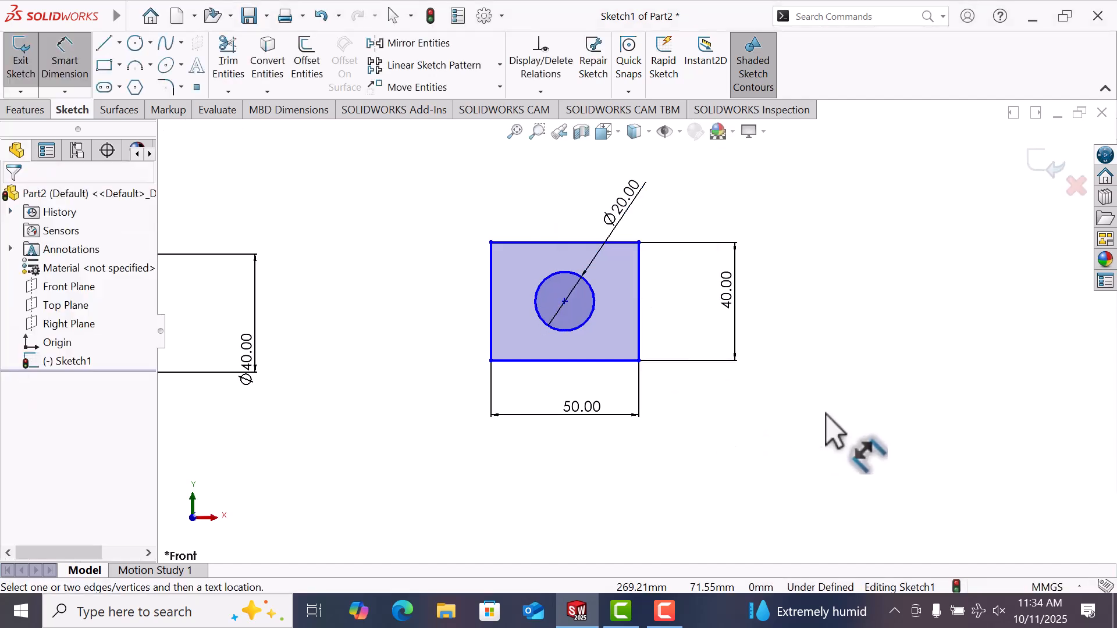
- Draw a horizontal midpoint construction line centred on the rectangle's circle, extending past the circle but staying inside the rectangle
{"action": "left_click", "coordinate": [105, 45]}
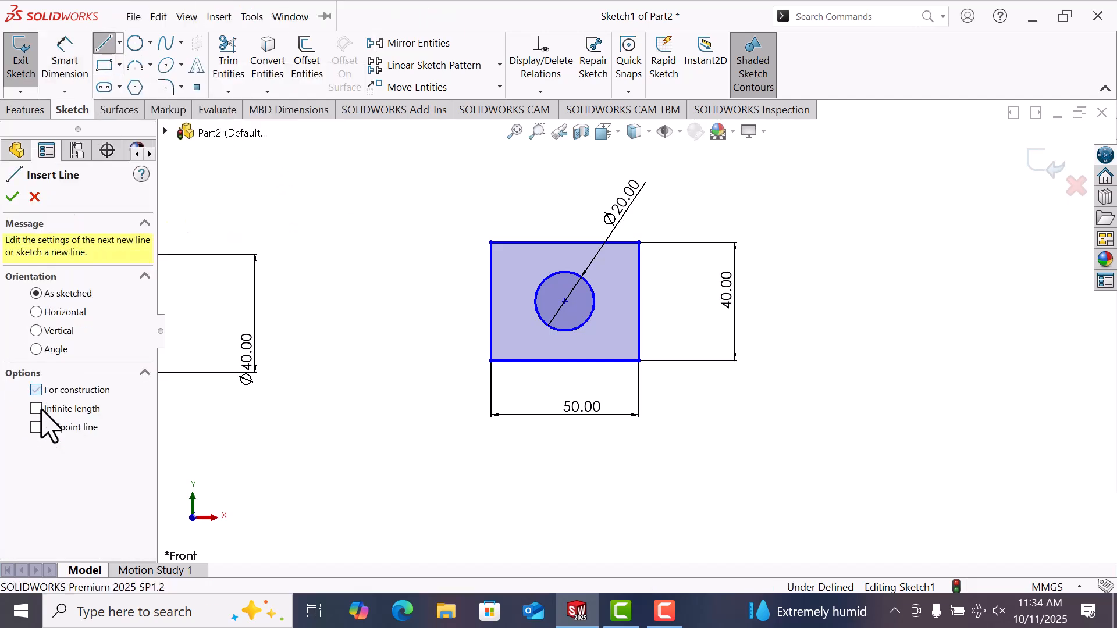
{"action": "left_click", "coordinate": [41, 425]}
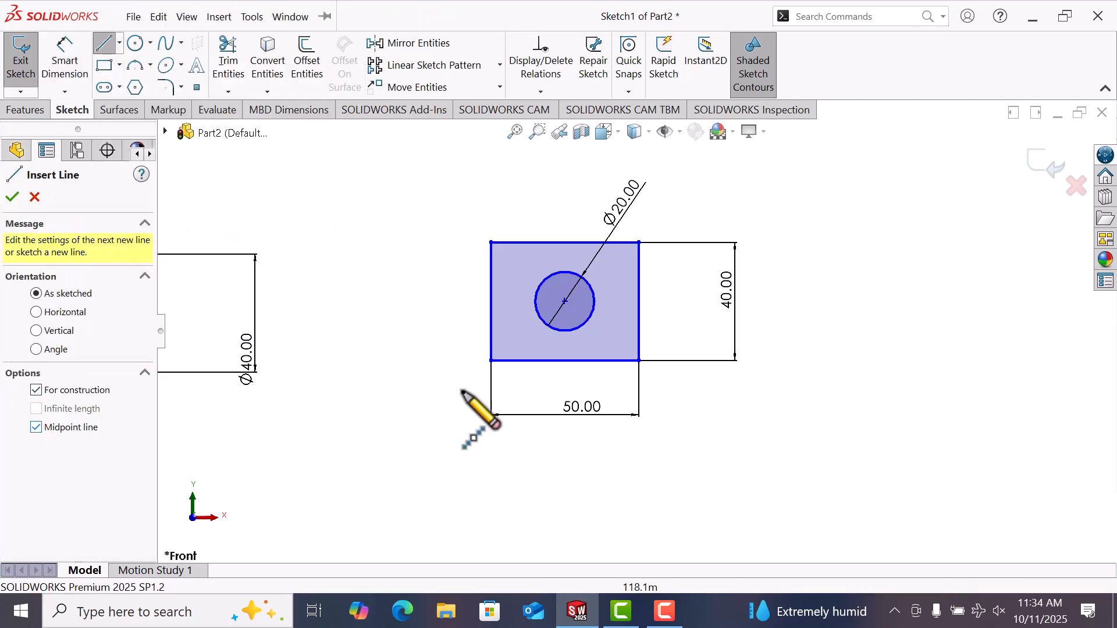
{"action": "left_click", "coordinate": [564, 302]}
{"action": "left_click", "coordinate": [616, 302]}
{"action": "right_click", "coordinate": [646, 317]}
{"action": "left_click", "coordinate": [656, 320]}
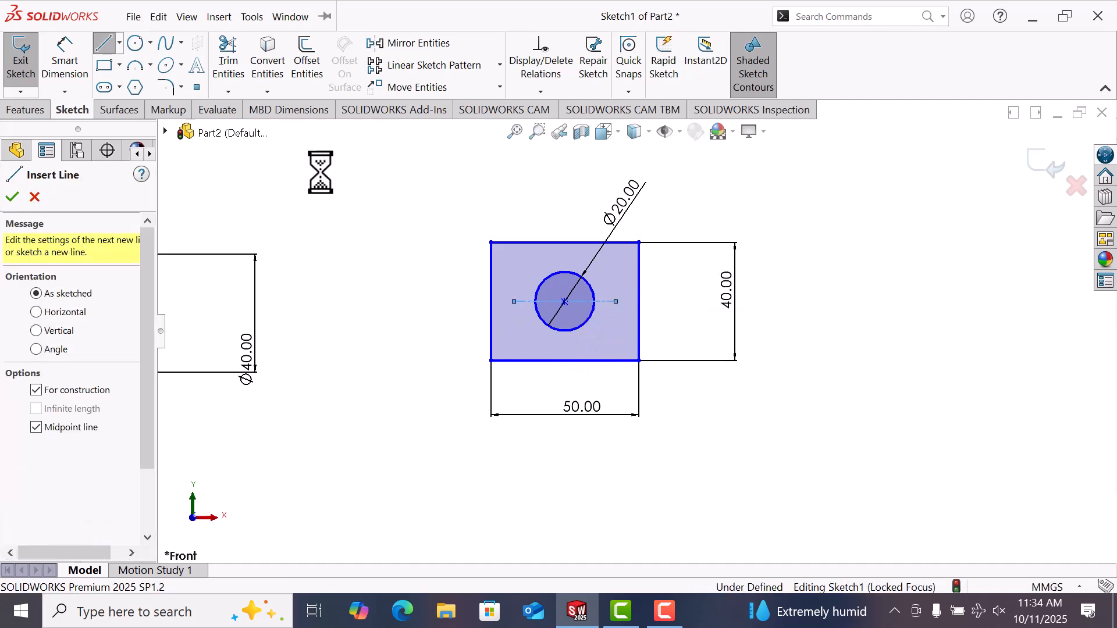
- Draw a vertical midpoint construction line centred on the rectangle's circle, reaching about 18 mm from its centre
{"action": "left_click", "coordinate": [105, 44]}
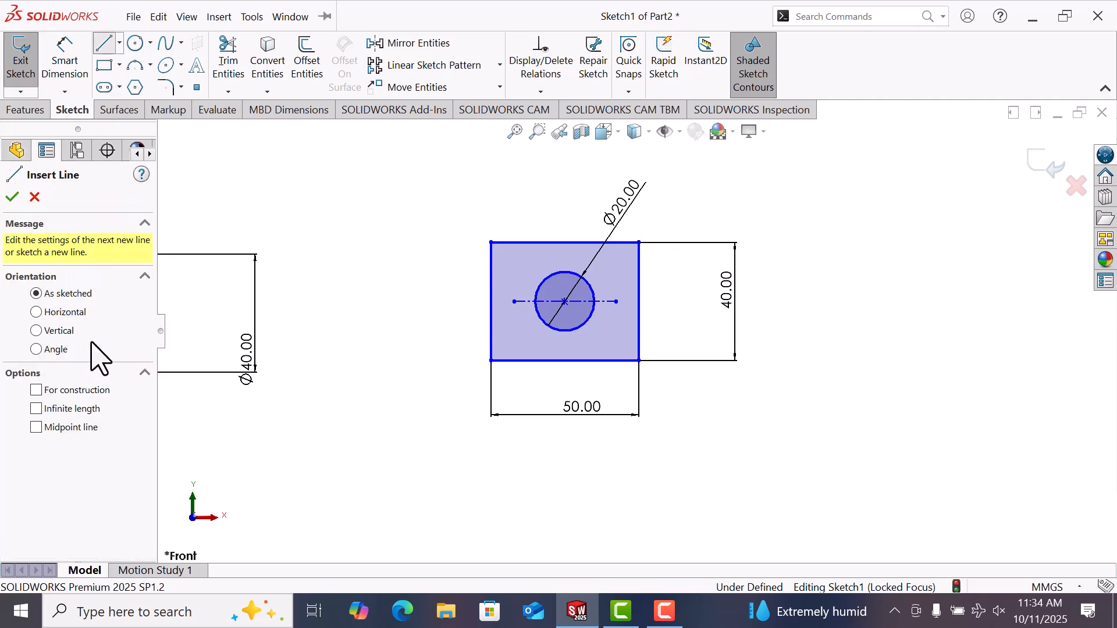
{"action": "left_click", "coordinate": [37, 427]}
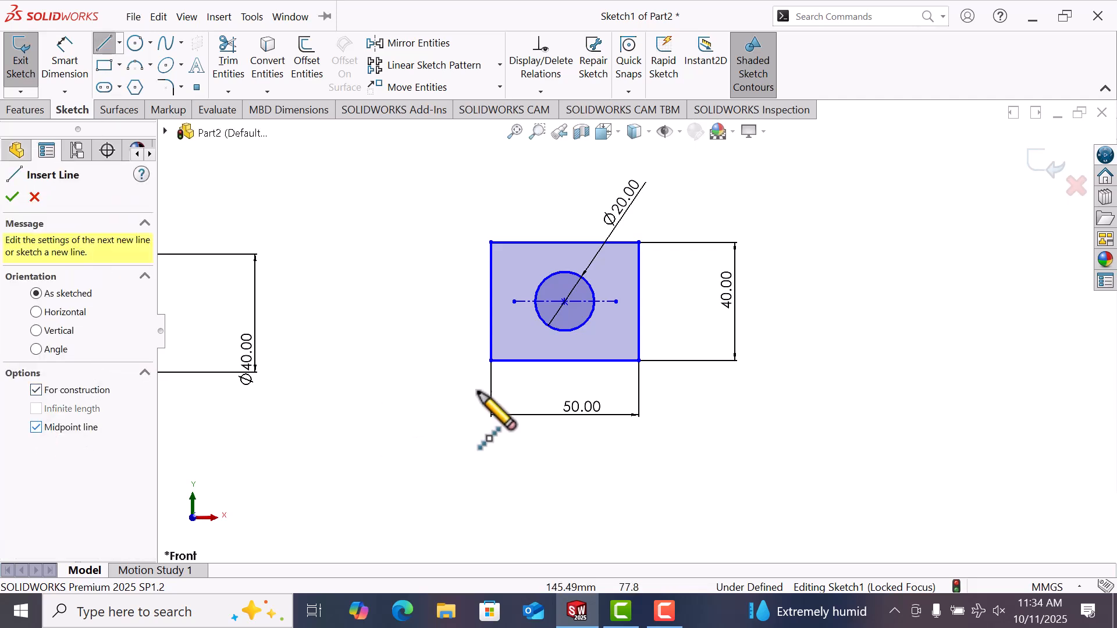
{"action": "left_click", "coordinate": [565, 302]}
{"action": "left_click", "coordinate": [564, 247]}
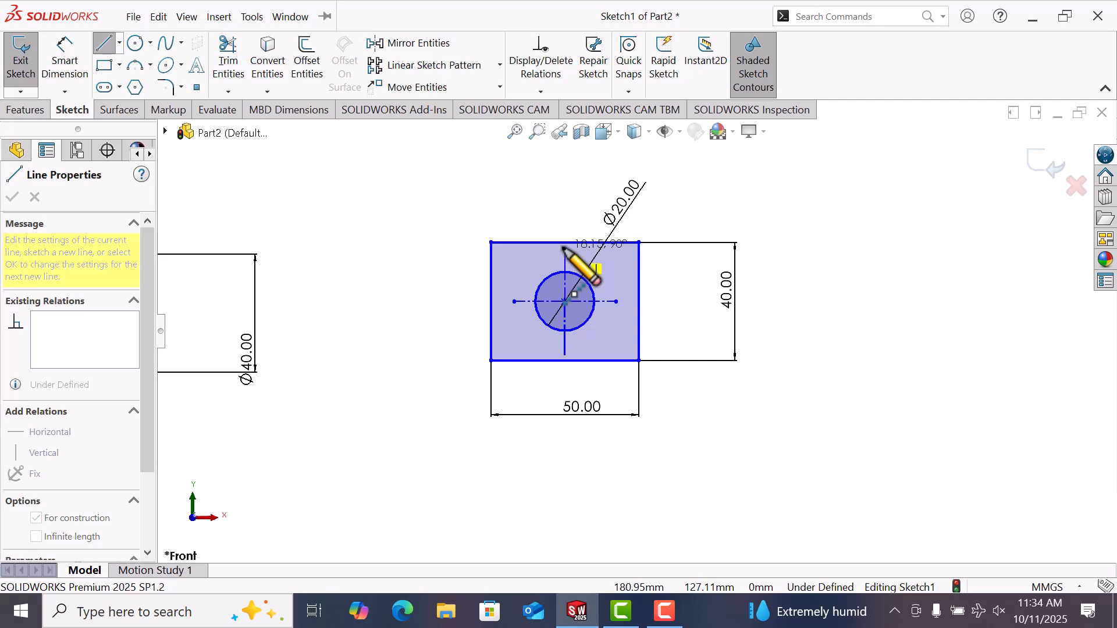
{"action": "right_click", "coordinate": [563, 249]}
{"action": "left_click", "coordinate": [611, 259]}
{"action": "scroll", "coordinate": [674, 357], "scroll_direction": "up", "scroll_amount": 5}
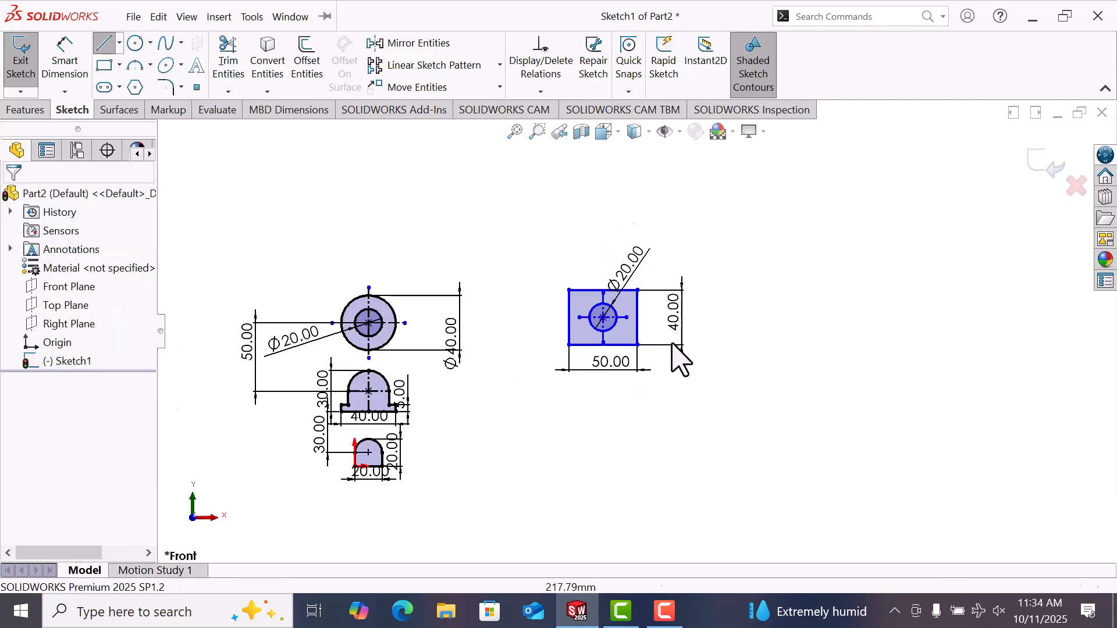
{"action": "scroll", "coordinate": [672, 424], "scroll_direction": "down", "scroll_amount": 1}
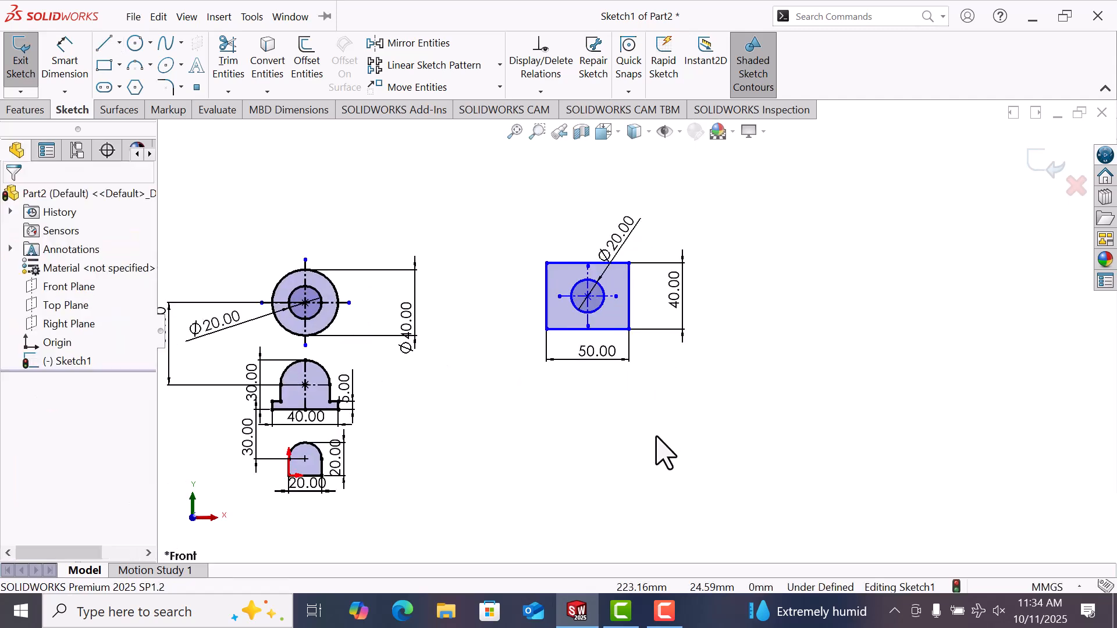
{"action": "scroll", "coordinate": [657, 438], "scroll_direction": "up", "scroll_amount": 1}
{"action": "right_click_drag", "start_coordinate": [650, 446], "coordinate": [657, 349]}
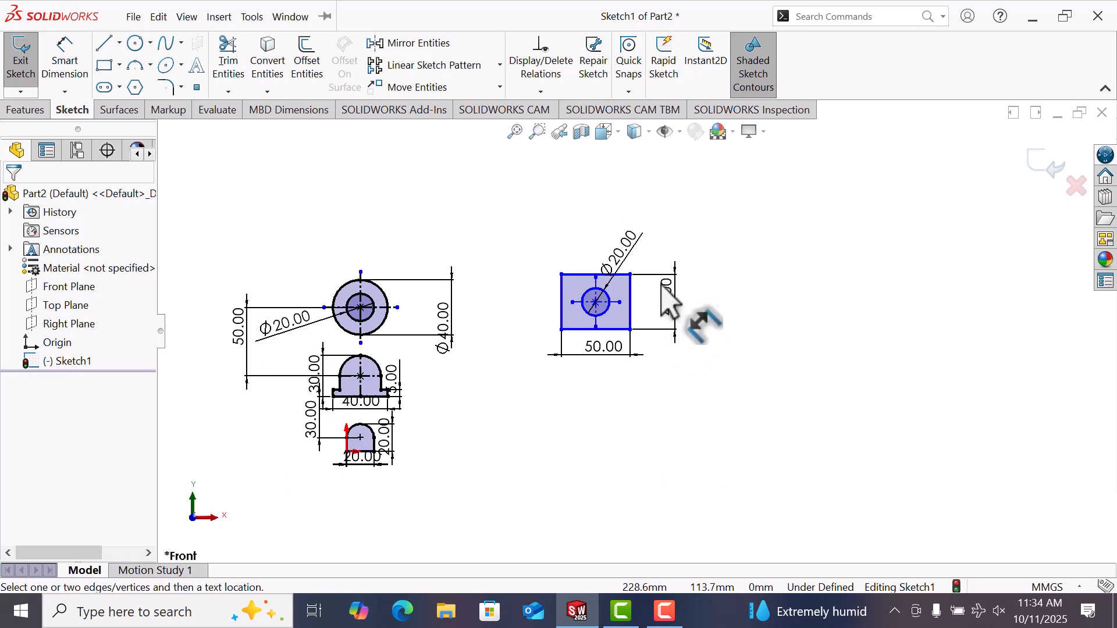
{"action": "left_click", "coordinate": [596, 303]}
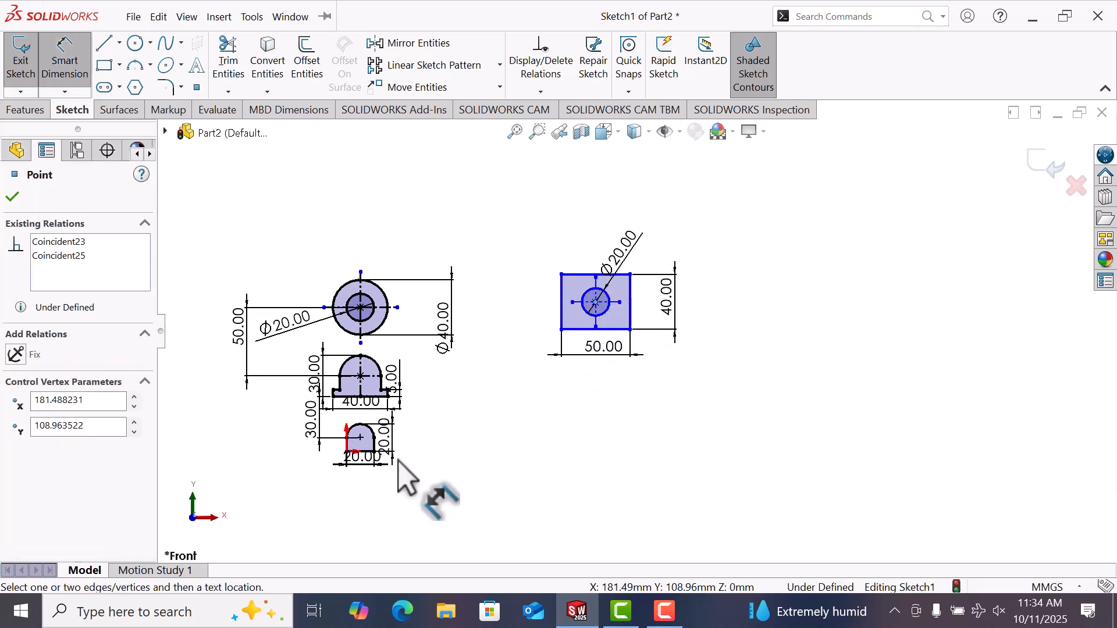
{"action": "left_click", "coordinate": [374, 452]}
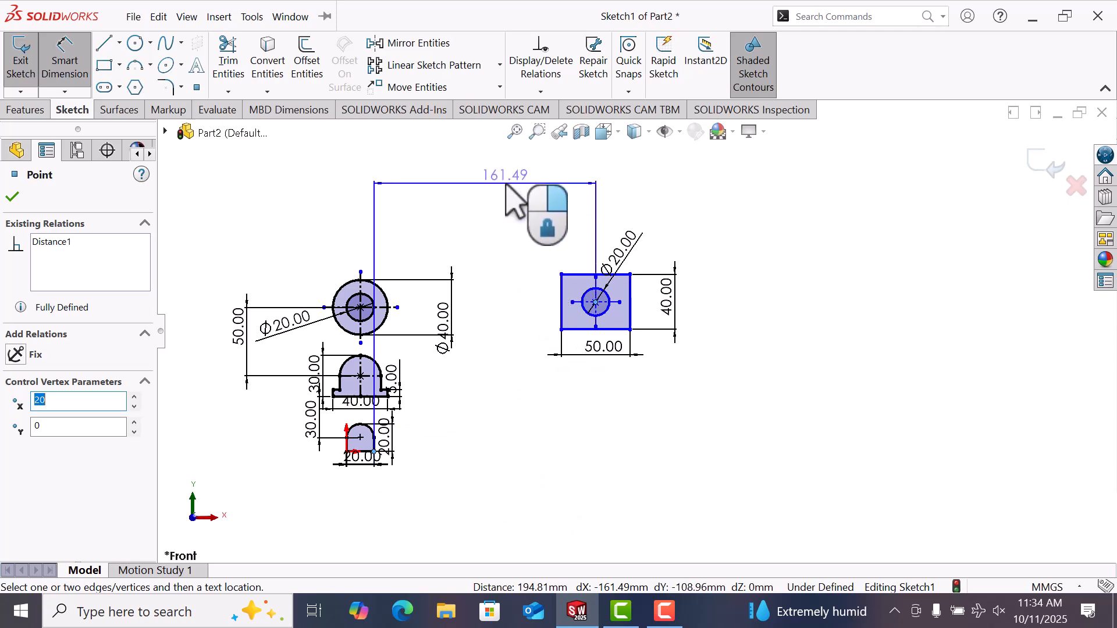
{"action": "key", "text": "Escape"}
{"action": "scroll", "coordinate": [681, 367], "scroll_direction": "down", "scroll_amount": 2}
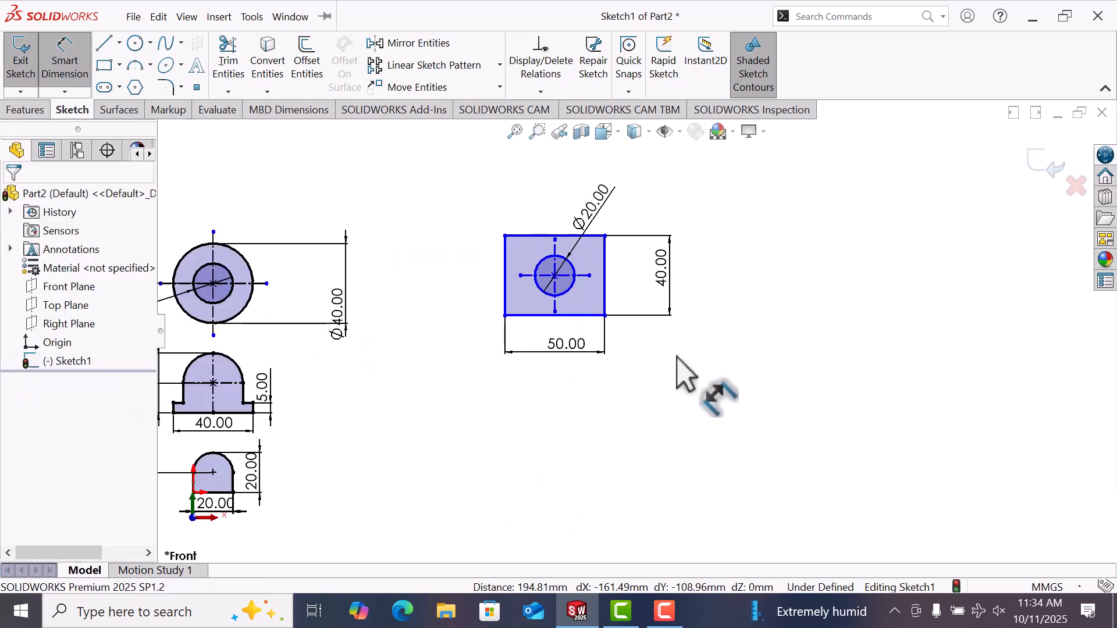
{"action": "right_click", "coordinate": [678, 358]}
{"action": "left_click", "coordinate": [737, 412]}
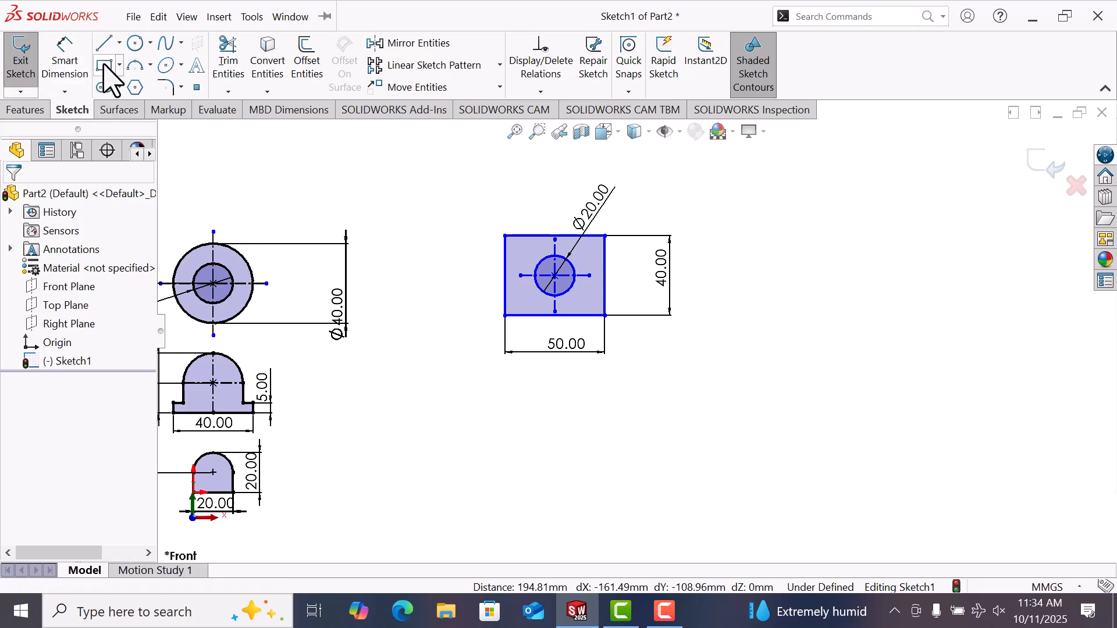
- Sketch an open outline below the rectangle: a horizontal base line, a vertical right side about 18 mm high, and a top line about 50 mm long
{"action": "left_click", "coordinate": [105, 45]}
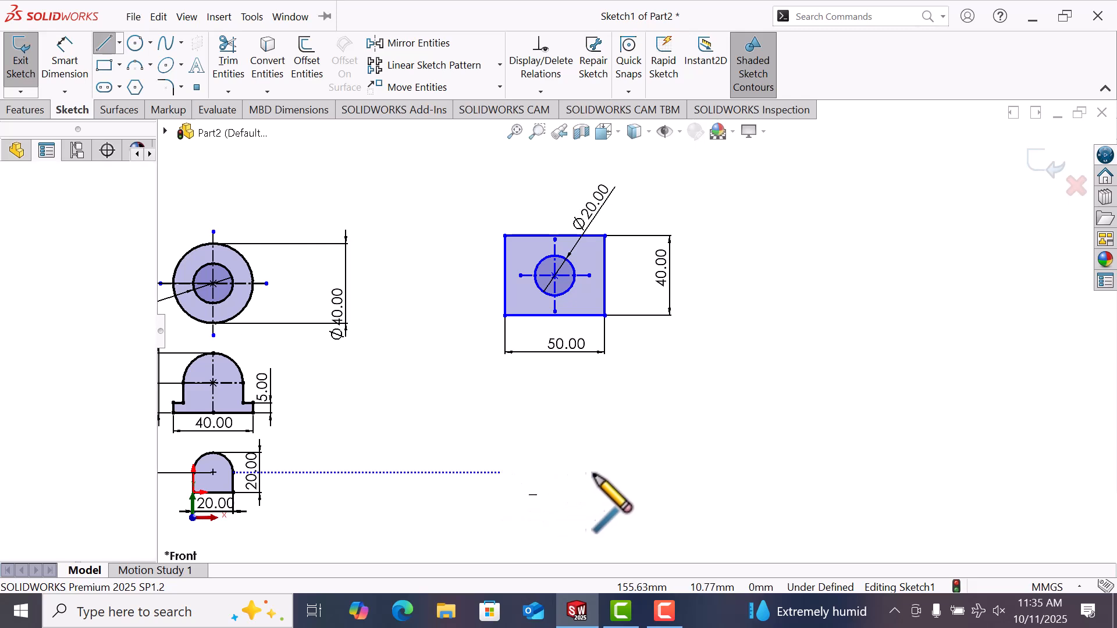
{"action": "left_click", "coordinate": [499, 472]}
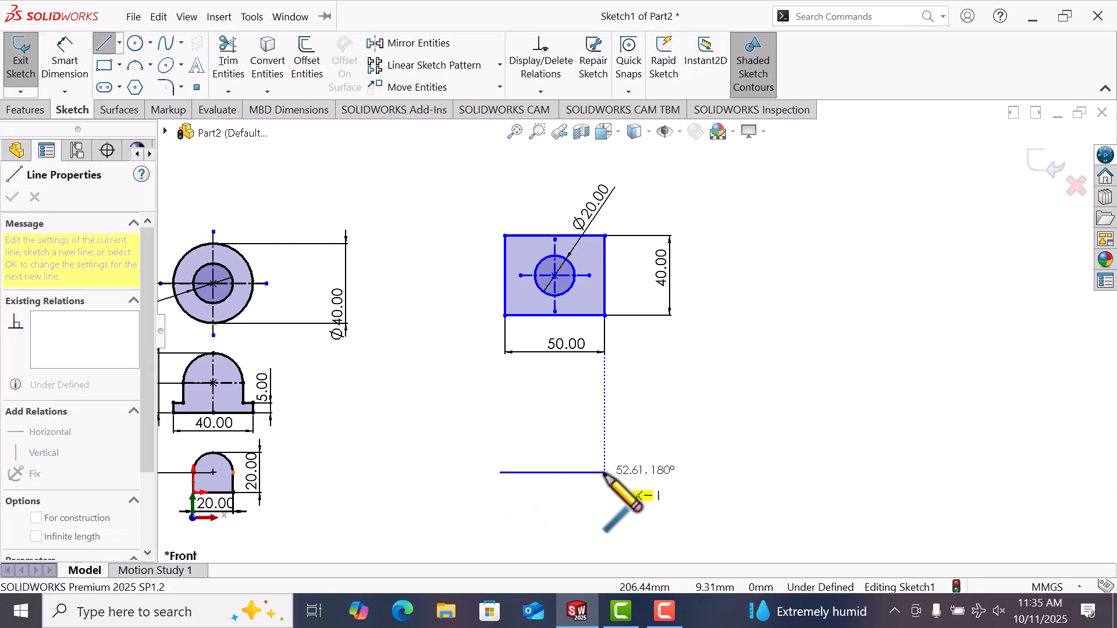
{"action": "left_click", "coordinate": [637, 472]}
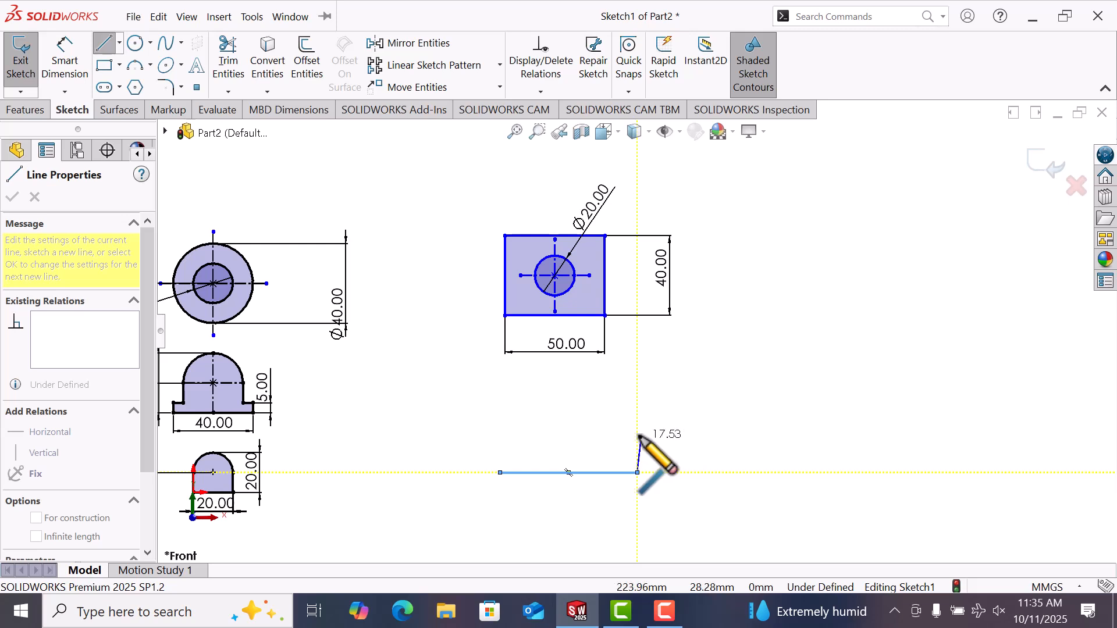
{"action": "left_click", "coordinate": [637, 435]}
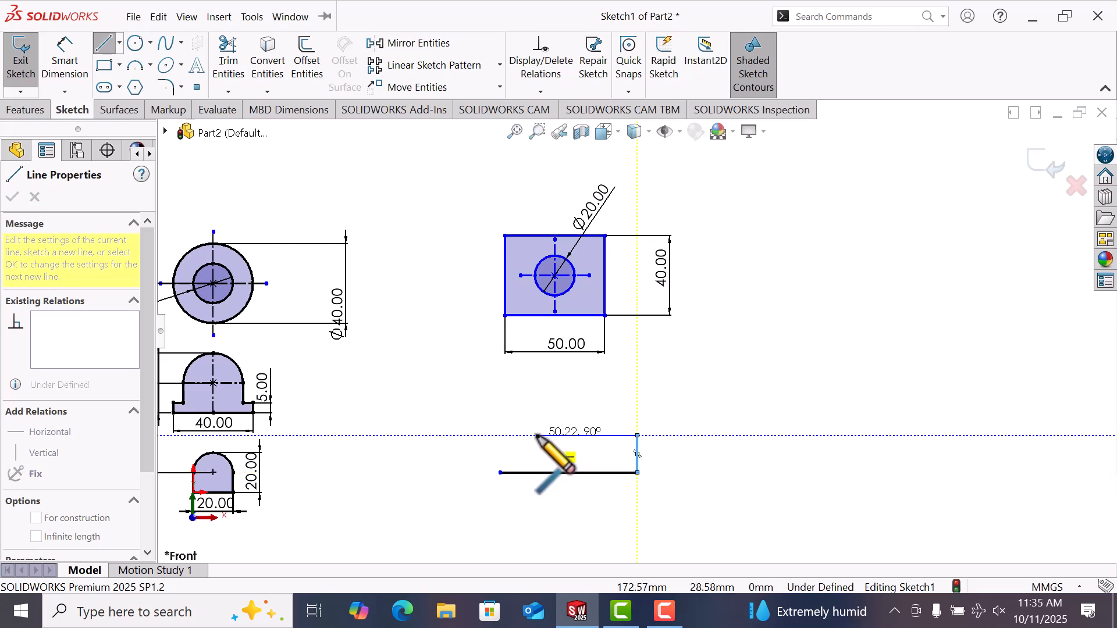
{"action": "left_click", "coordinate": [537, 435]}
{"action": "right_click", "coordinate": [538, 445]}
{"action": "left_click", "coordinate": [582, 425]}
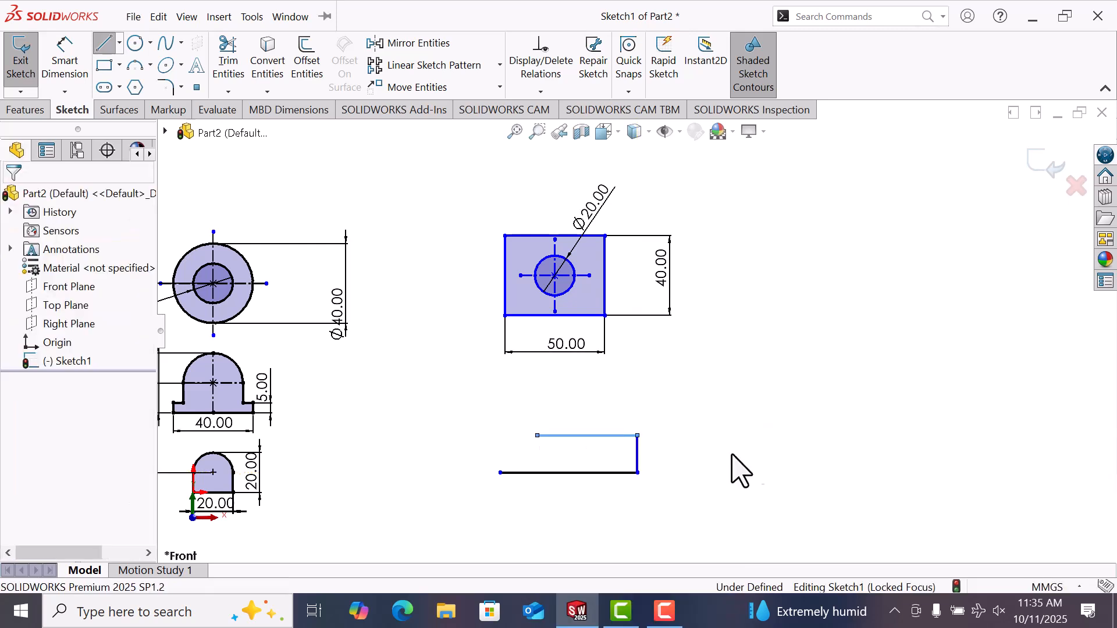
- Close the open outline with a tangent arc of about 19 mm radius from the base line's left end to the top line's left end
{"action": "key", "text": "l"}
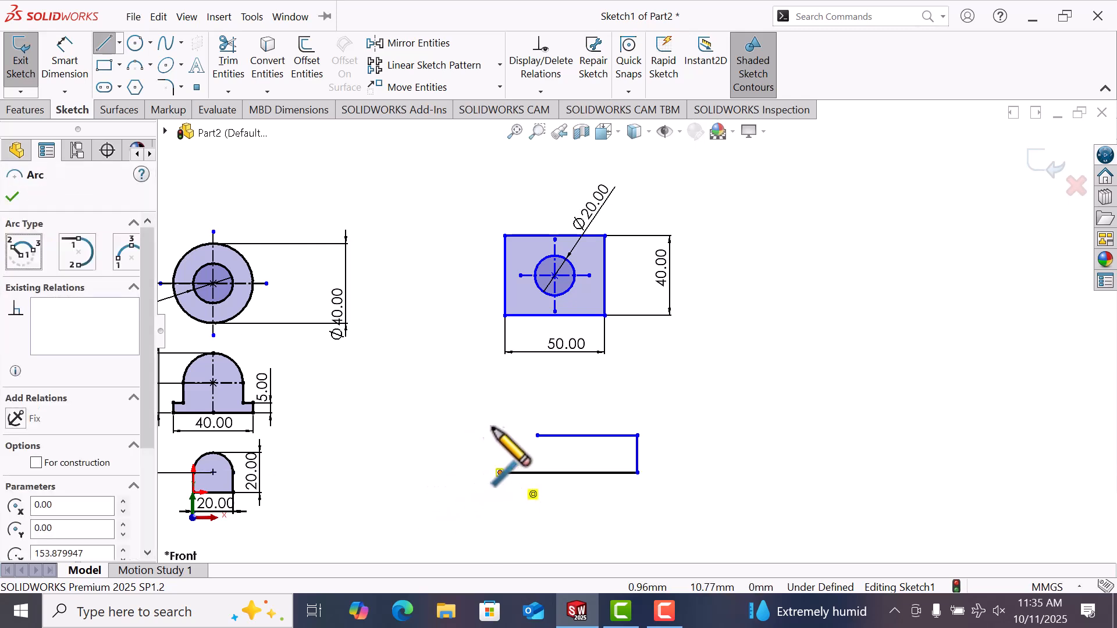
{"action": "left_click", "coordinate": [537, 435]}
{"action": "right_click", "coordinate": [598, 453]}
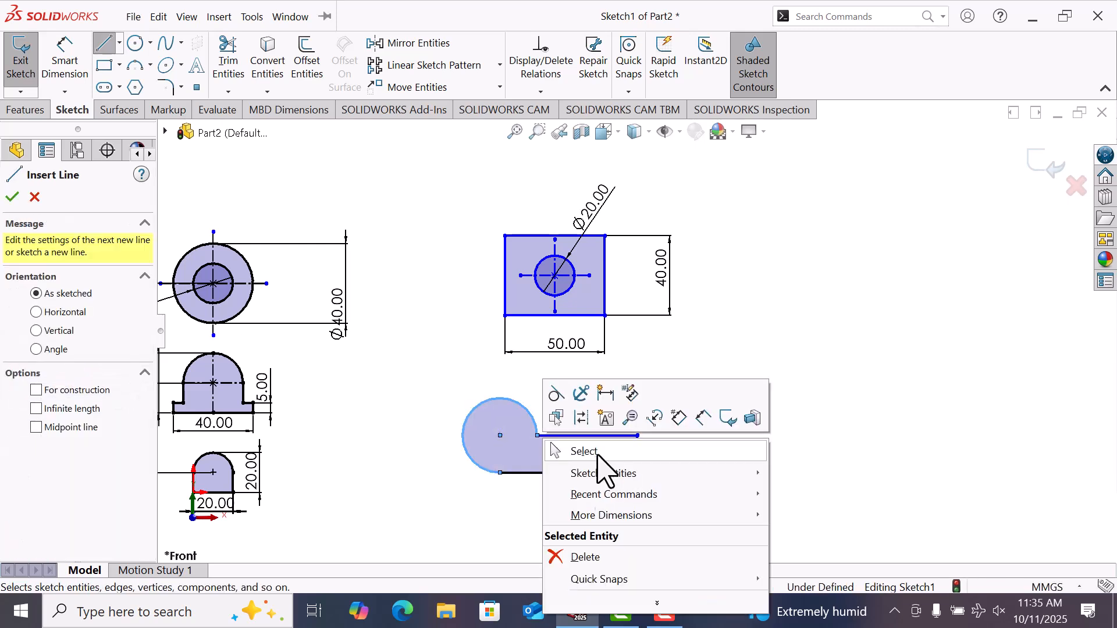
{"action": "left_click", "coordinate": [584, 451]}
- Sketch a circle about 24 mm in diameter concentric with the outline's large arc
{"action": "key", "text": "c"}
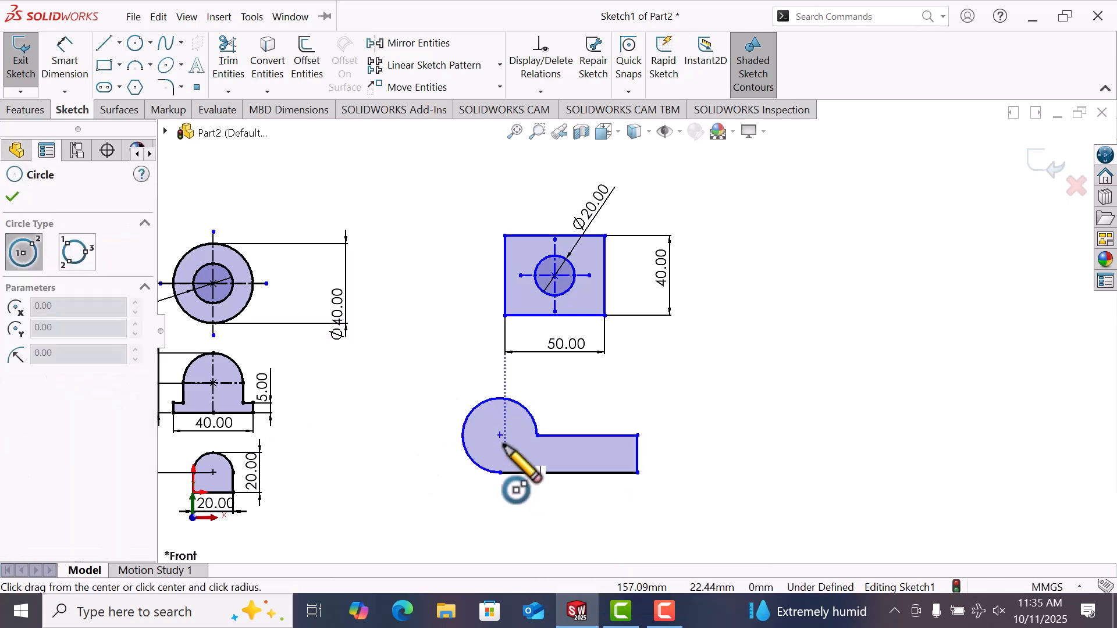
{"action": "left_click", "coordinate": [499, 435]}
{"action": "left_click", "coordinate": [493, 460]}
- Dimension the outline's large arc and set its radius to 15 mm
{"action": "key", "text": "d"}
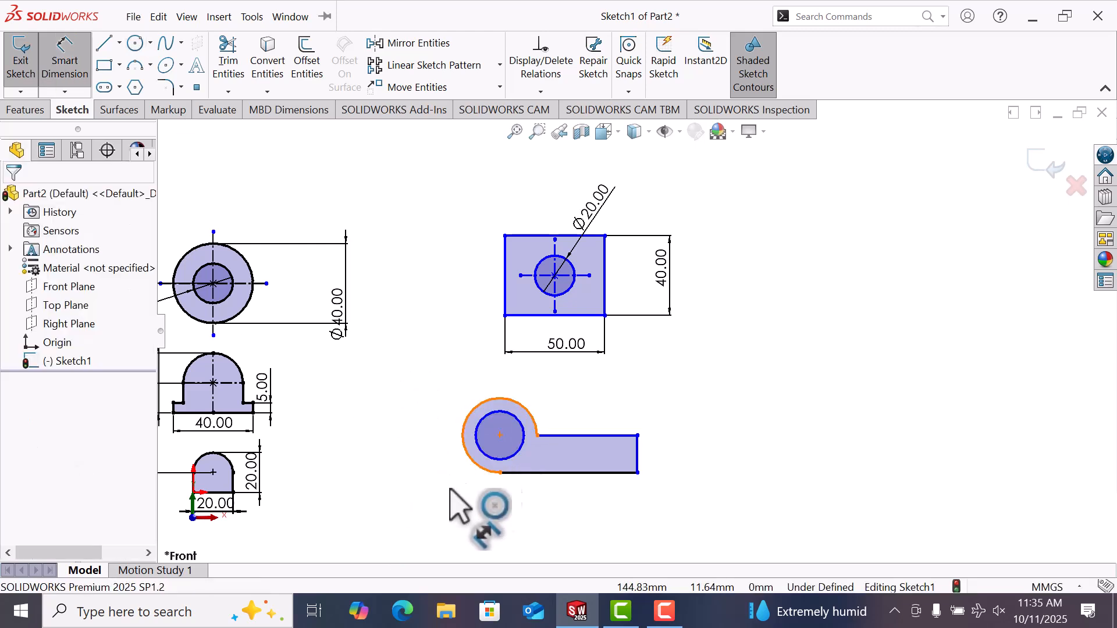
{"action": "left_click", "coordinate": [480, 470]}
{"action": "left_click", "coordinate": [408, 517]}
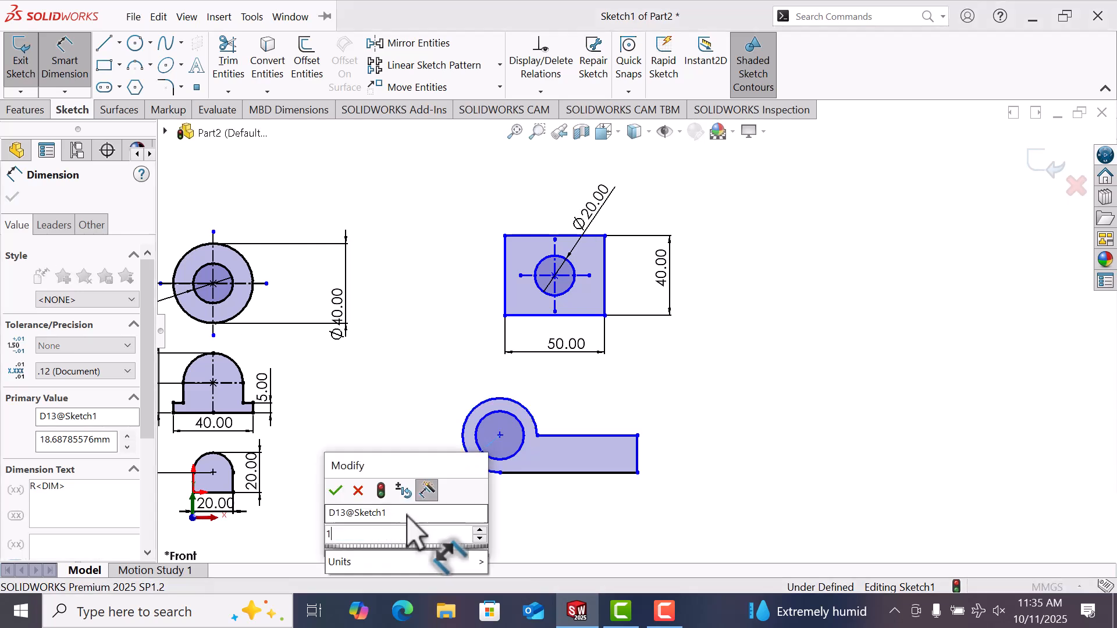
{"action": "type", "text": "15"}
{"action": "key", "text": "Return"}
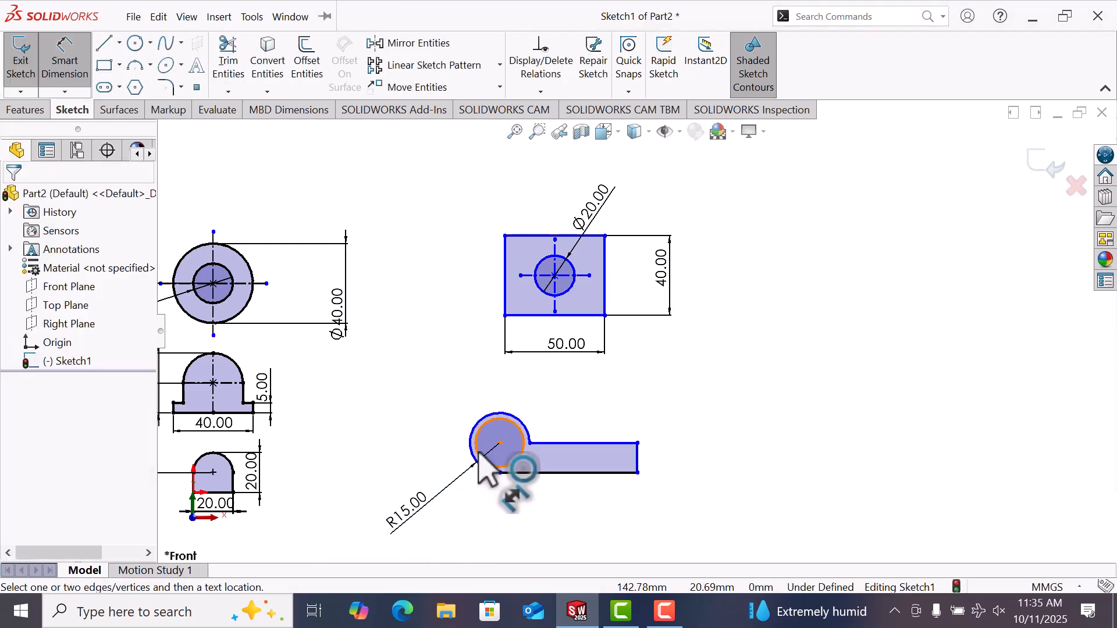
- Dimension the circle inside the arc and set its diameter to 16 mm
{"action": "left_click", "coordinate": [476, 433]}
{"action": "left_click", "coordinate": [381, 419]}
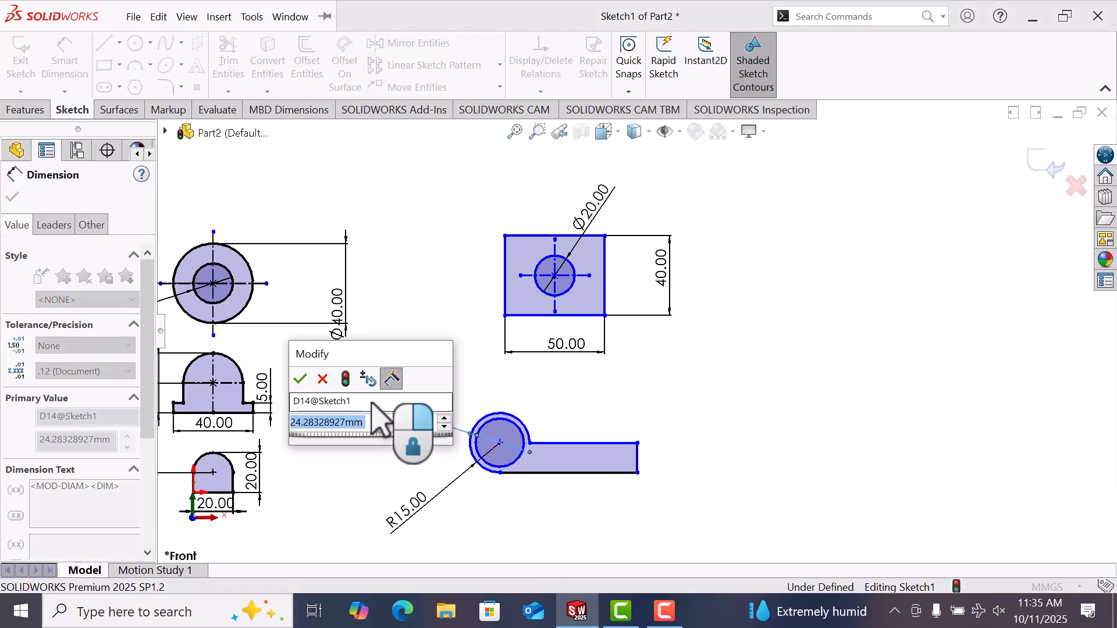
{"action": "type", "text": "16"}
{"action": "key", "text": "Return"}
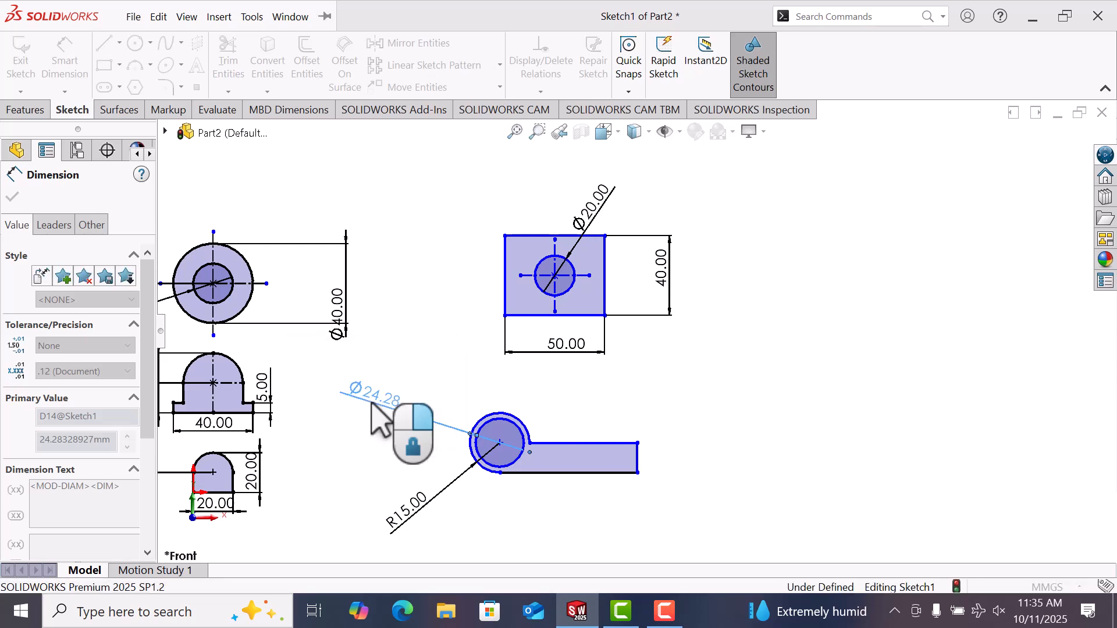
- Dimension the arm profile's overall length from the large arc's outer edge to the far end and set it to 40 mm
{"action": "left_click", "coordinate": [705, 414]}
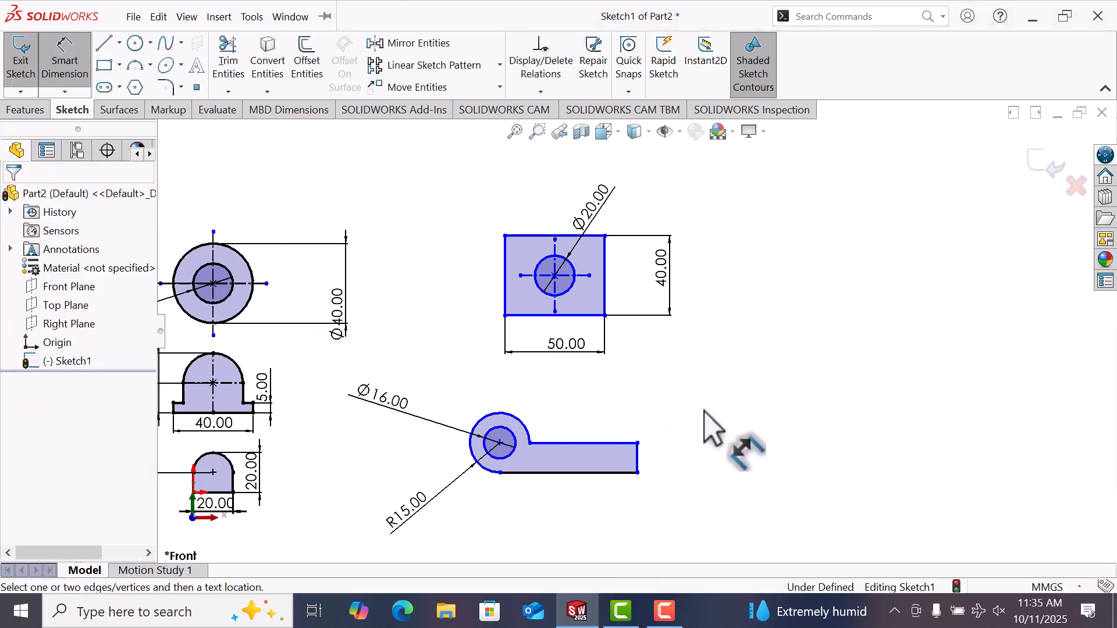
{"action": "left_click", "coordinate": [637, 460]}
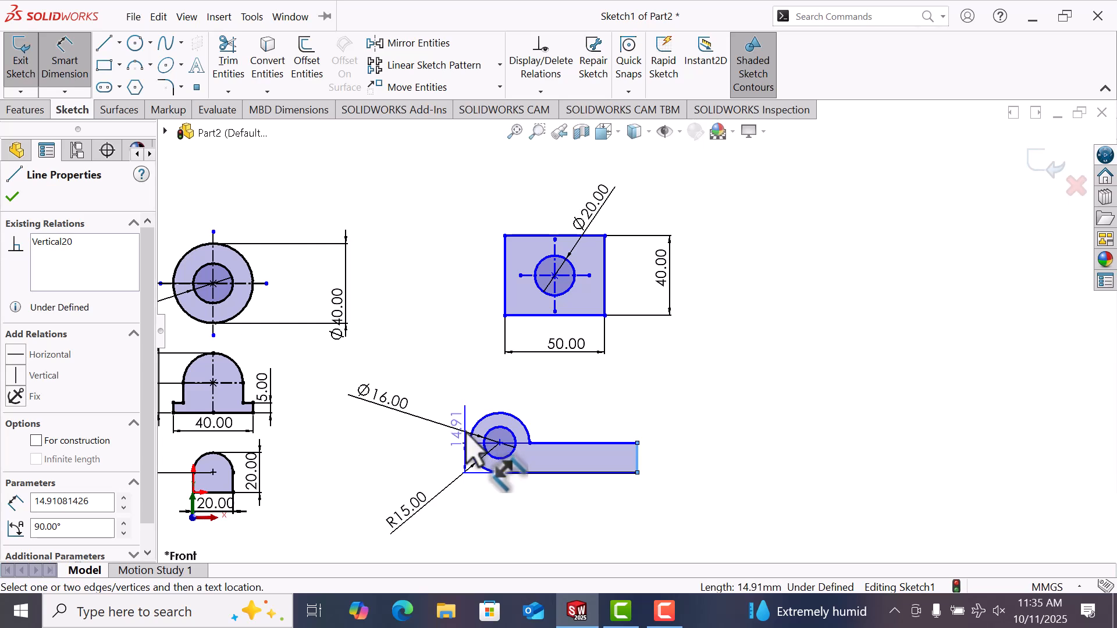
{"action": "left_click", "coordinate": [472, 447]}
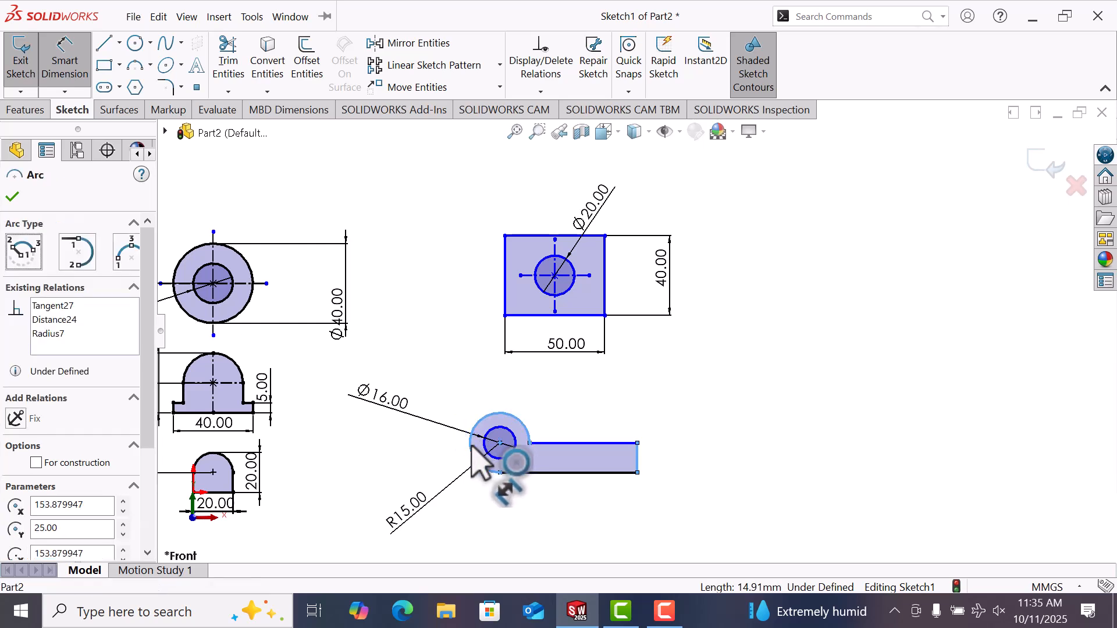
{"action": "left_click", "coordinate": [569, 500]}
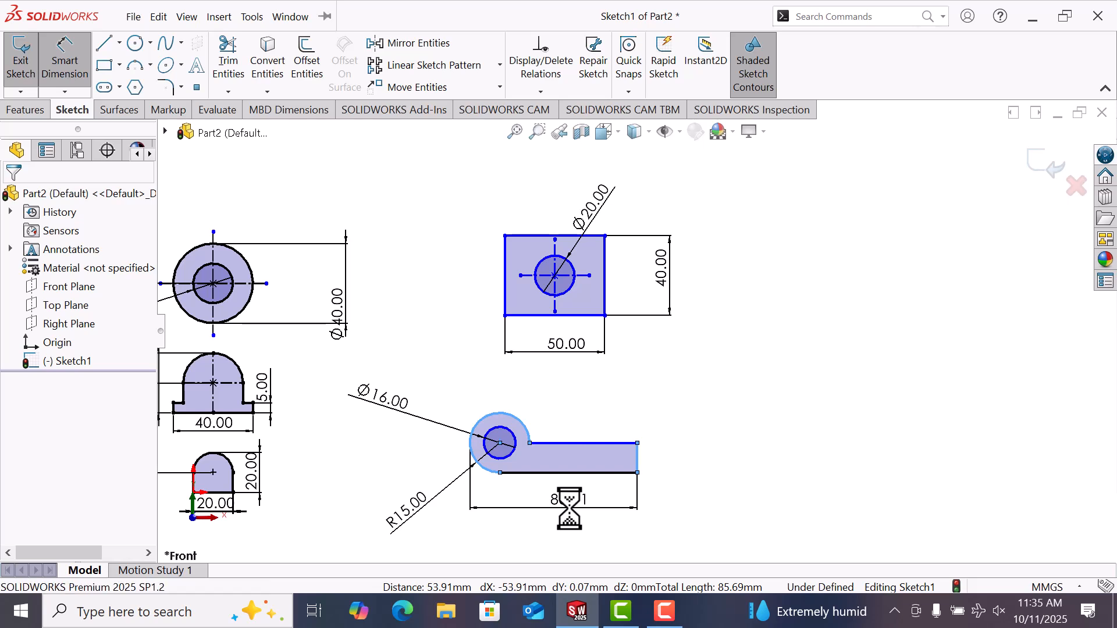
{"action": "type", "text": "80"}
{"action": "key", "text": "Return"}
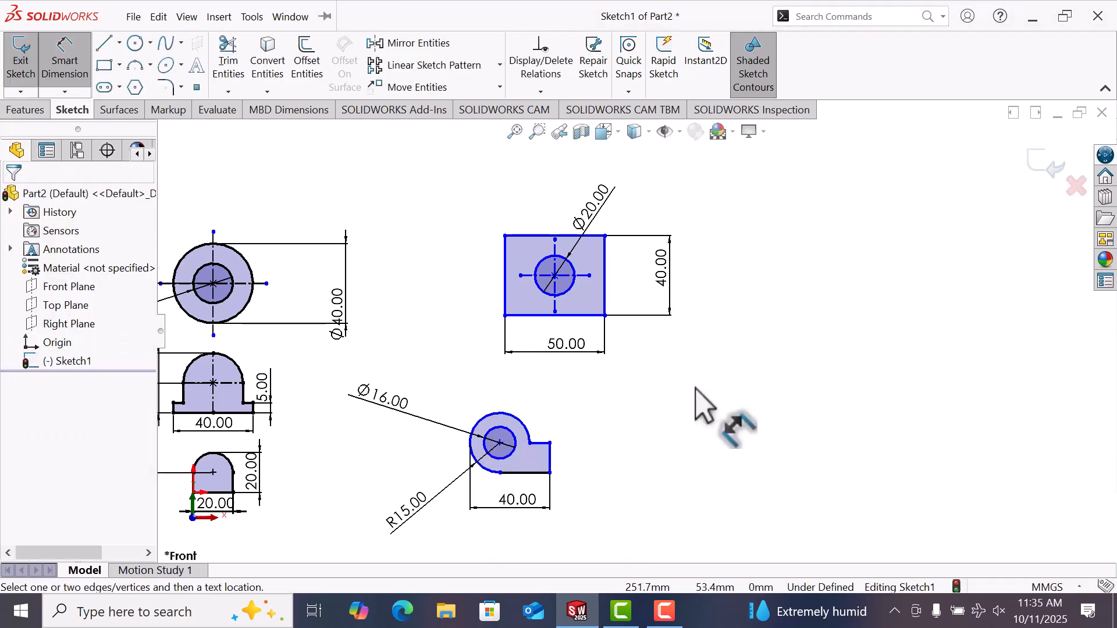
- Dimension the horizontal distance from the arm's hole centre to the lowest arch's lower-right corner and set it to 100 mm
{"action": "left_click", "coordinate": [500, 443]}
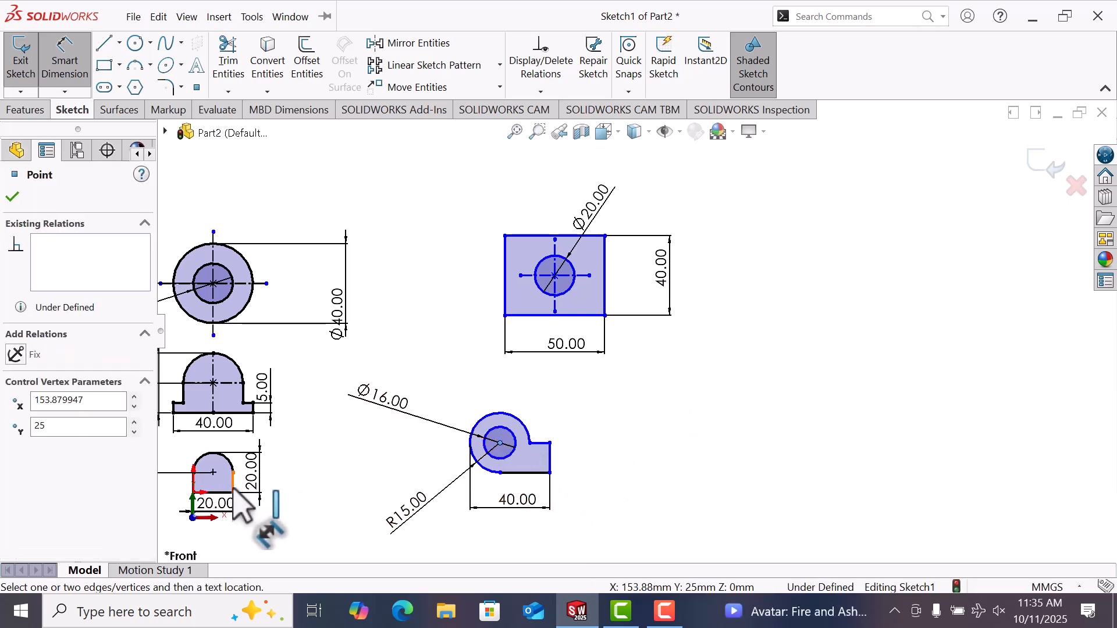
{"action": "left_click", "coordinate": [233, 491]}
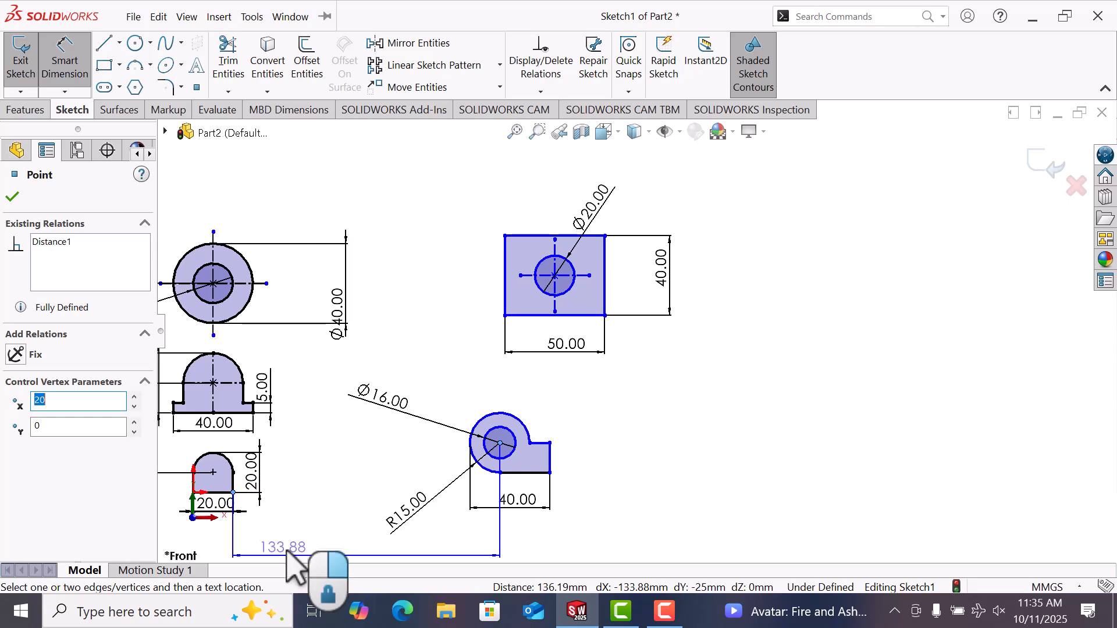
{"action": "left_click", "coordinate": [315, 546]}
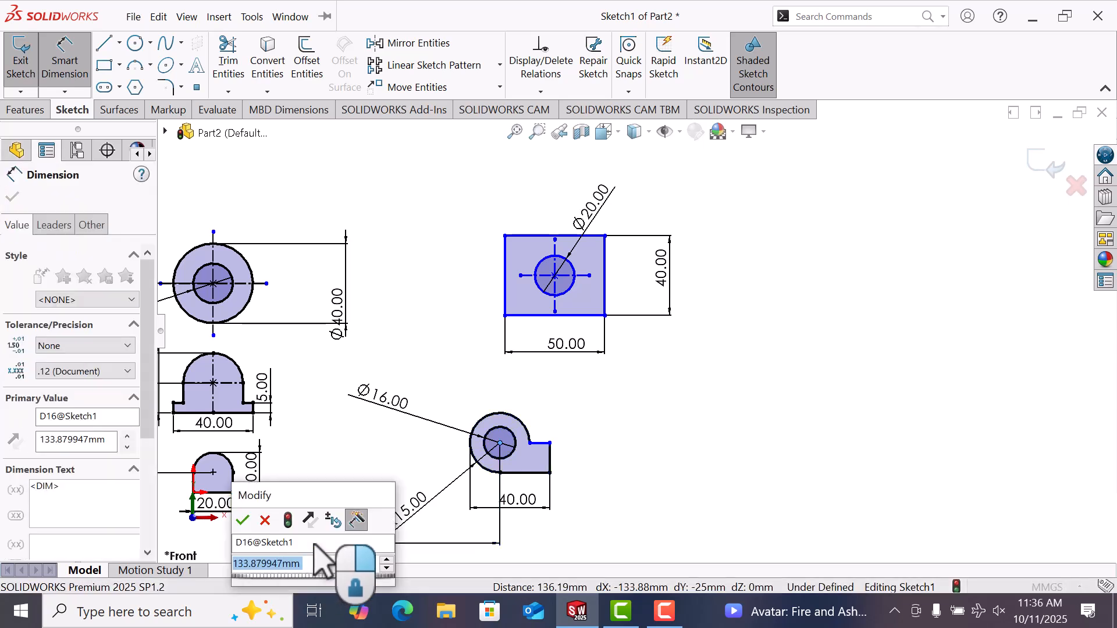
{"action": "type", "text": "100"}
{"action": "key", "text": "Return"}
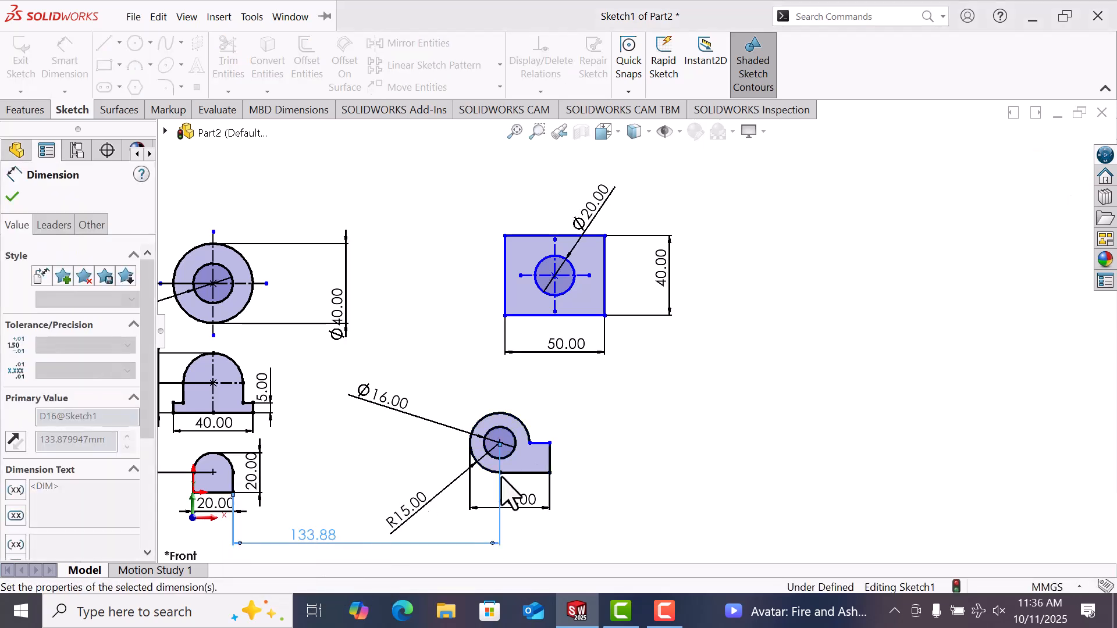
{"action": "key", "text": "Escape"}
{"action": "right_click", "coordinate": [712, 407]}
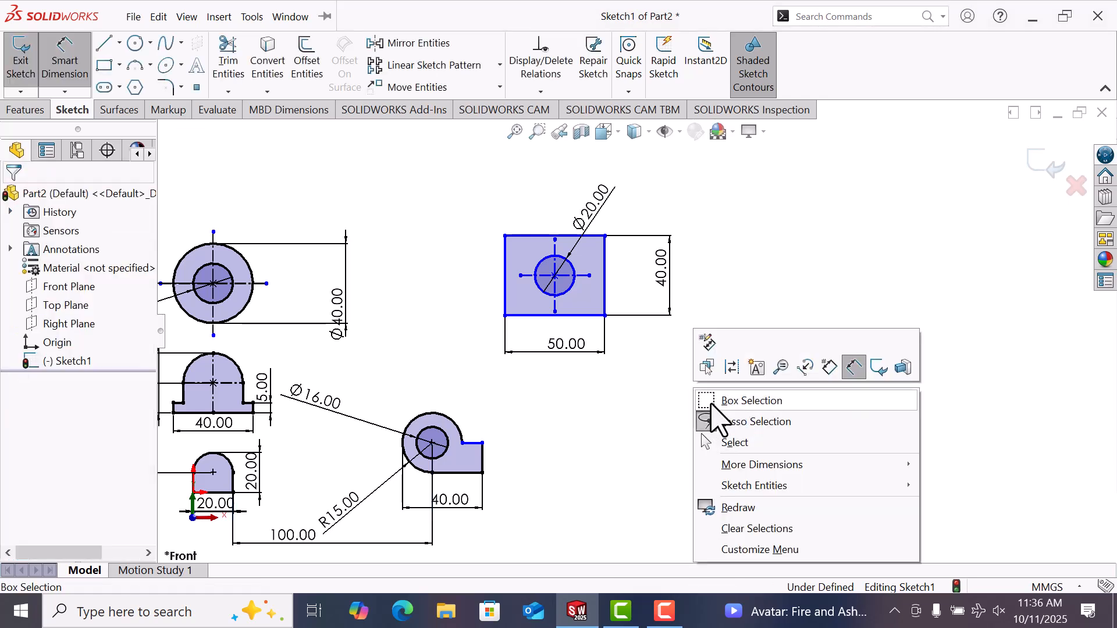
{"action": "left_click", "coordinate": [734, 442]}
- Add a vertical relation between the centre of the rectangle's hole and the centre of the arm's hole
{"action": "left_click", "coordinate": [214, 473]}
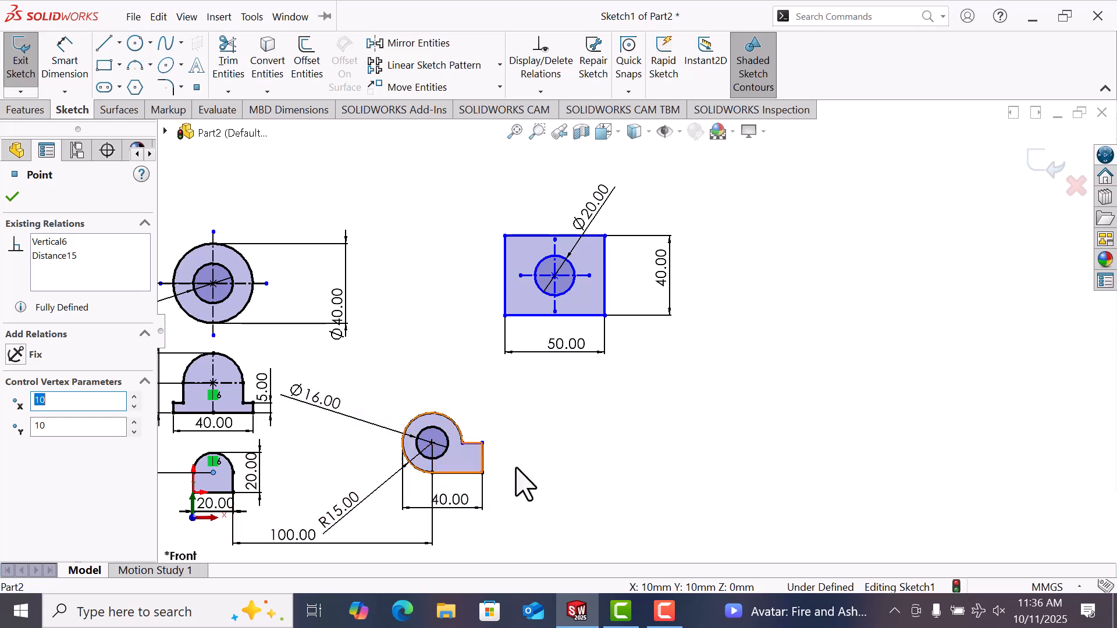
{"action": "left_click", "coordinate": [564, 460]}
{"action": "left_click", "coordinate": [555, 276]}
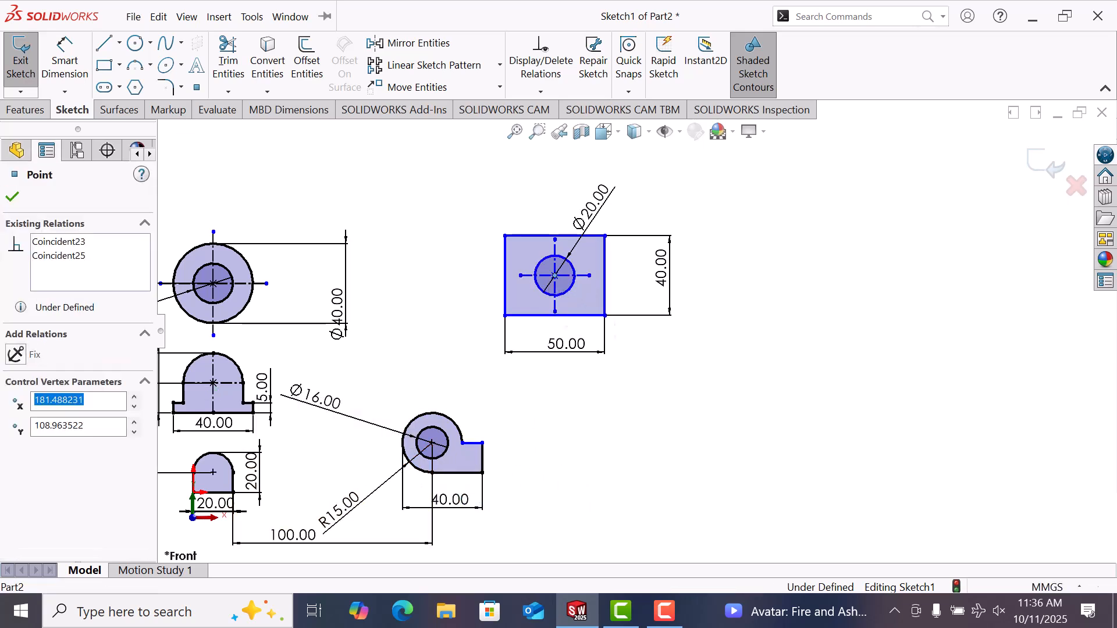
{"action": "left_click", "coordinate": [432, 444], "text": "ctrl"}
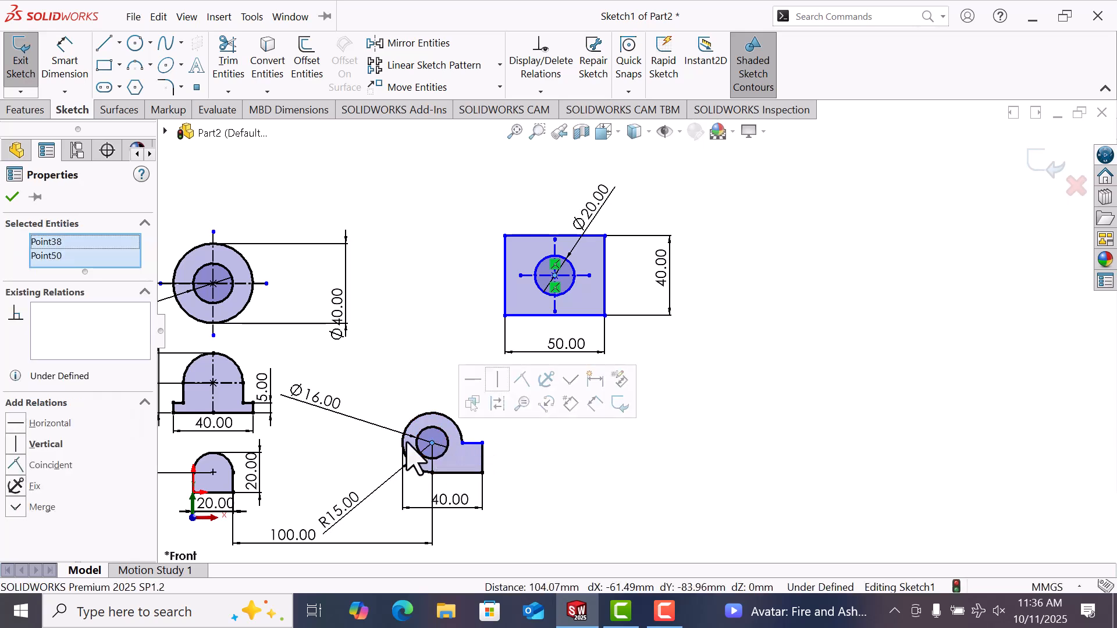
{"action": "left_click", "coordinate": [16, 445]}
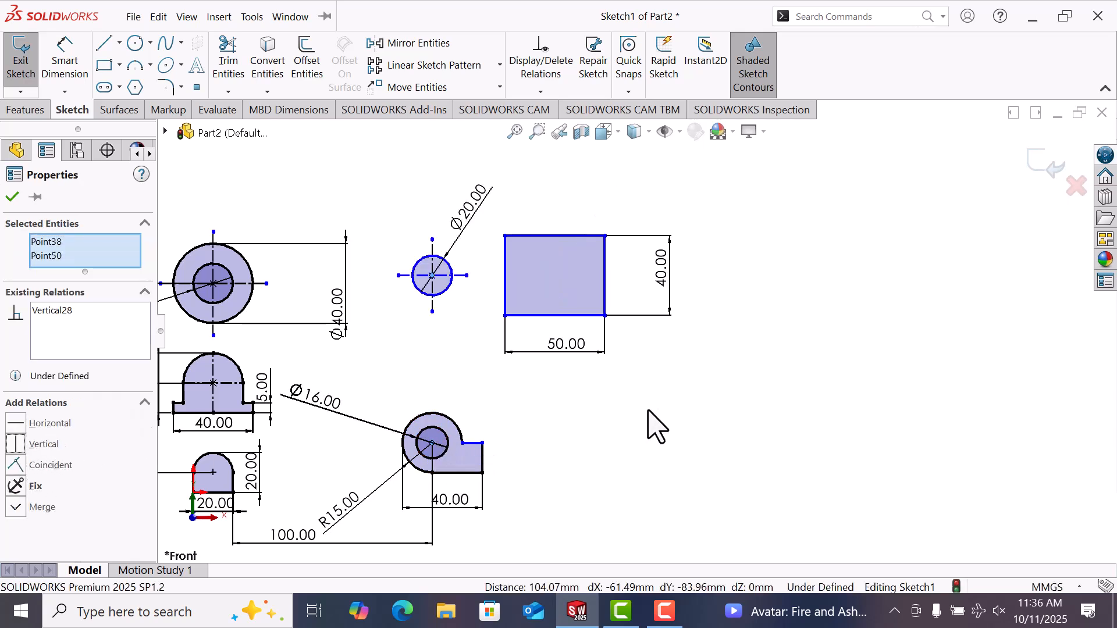
{"action": "left_click", "coordinate": [680, 427]}
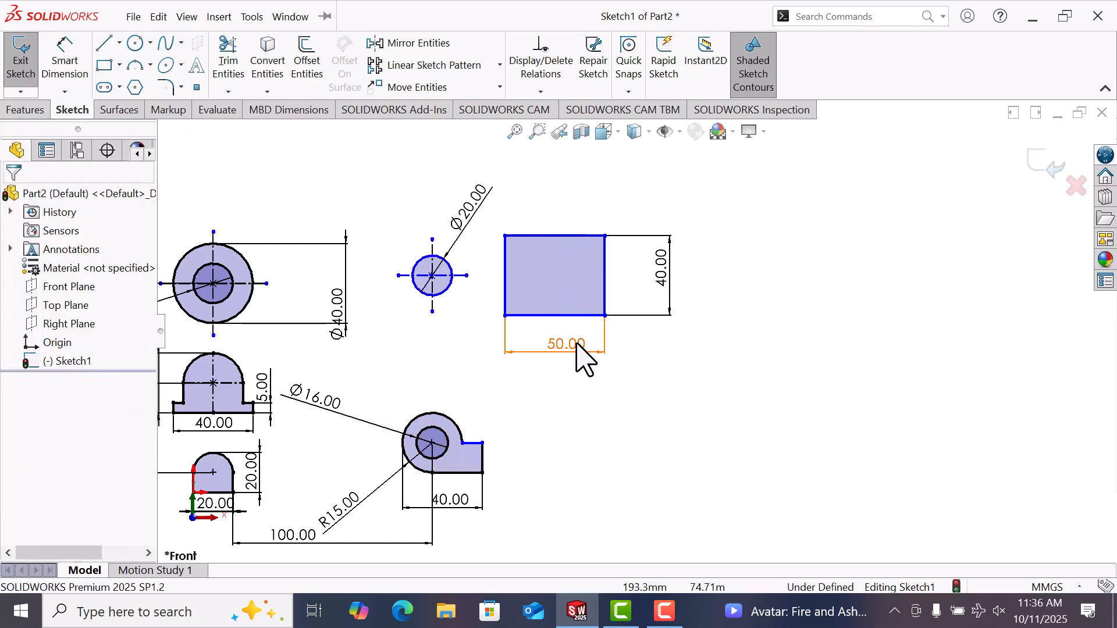
- Add a vertical relation between the midpoint of the rectangle's bottom edge and the centre of the 20 mm circle
{"action": "left_click", "coordinate": [562, 316]}
{"action": "right_click", "coordinate": [561, 316]}
{"action": "left_click", "coordinate": [640, 319]}
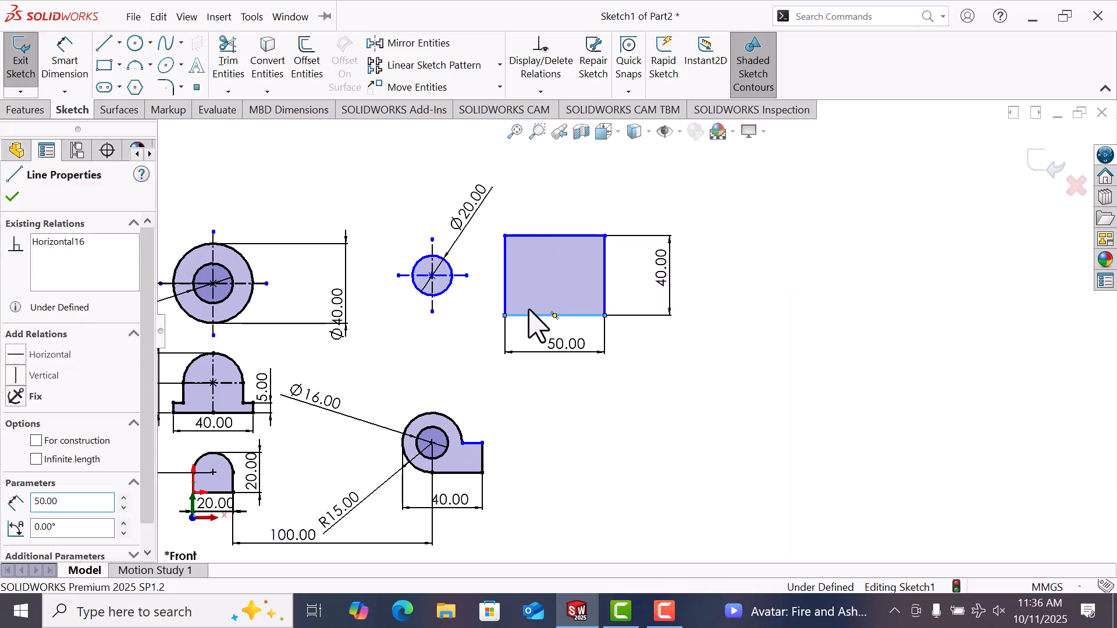
{"action": "left_click", "coordinate": [431, 277]}
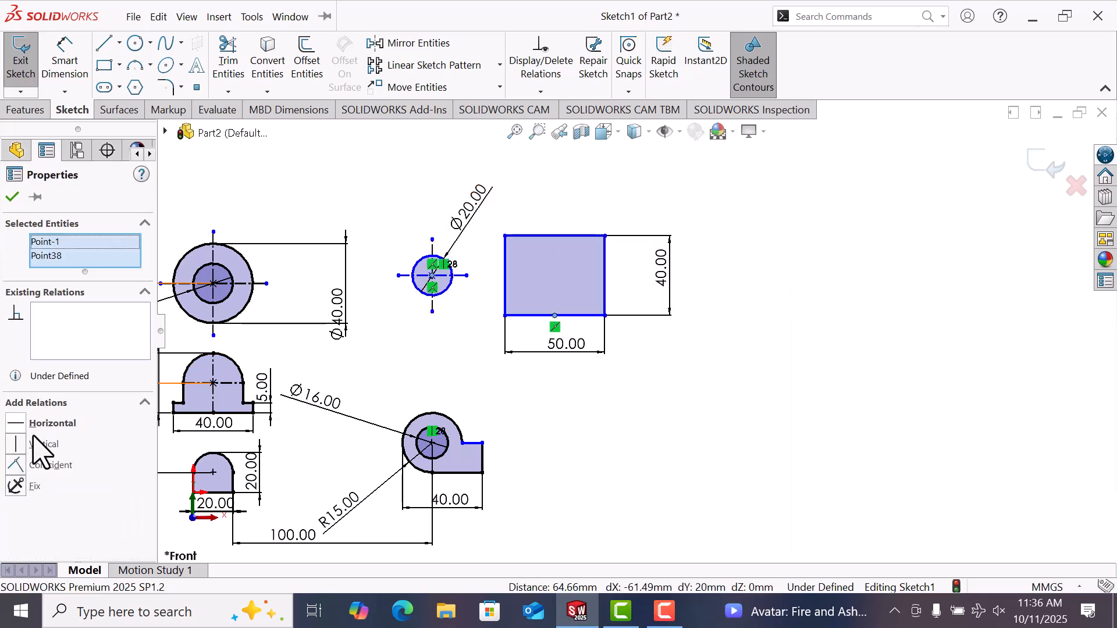
{"action": "left_click", "coordinate": [19, 445]}
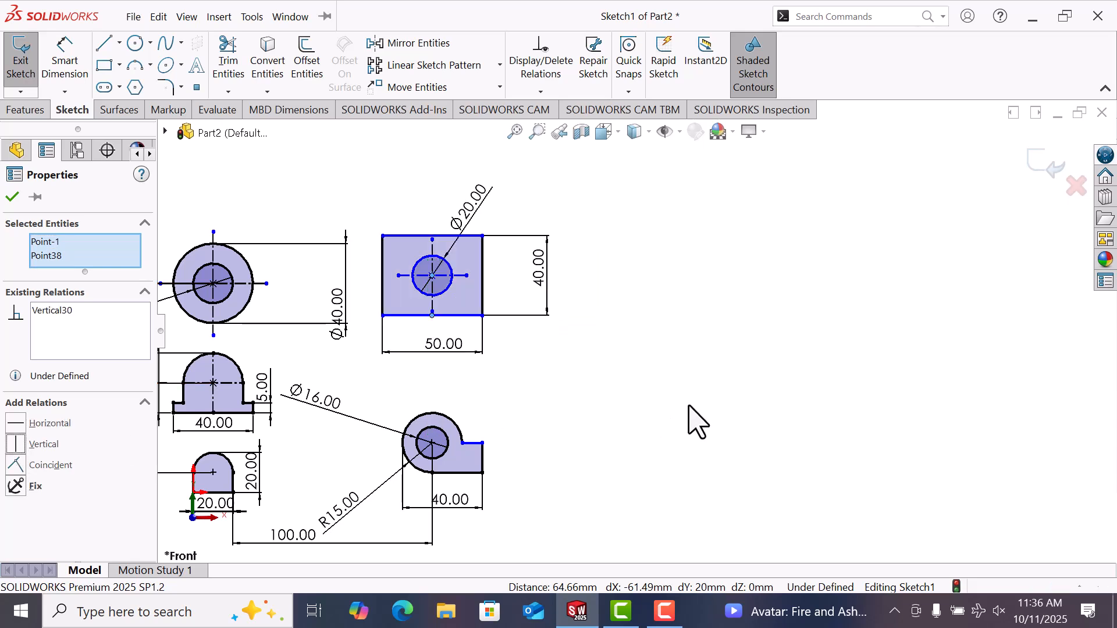
{"action": "left_click", "coordinate": [698, 422]}
- Add a horizontal relation between the midpoint of the rectangle's right edge and its hole centre
{"action": "right_click", "coordinate": [484, 271]}
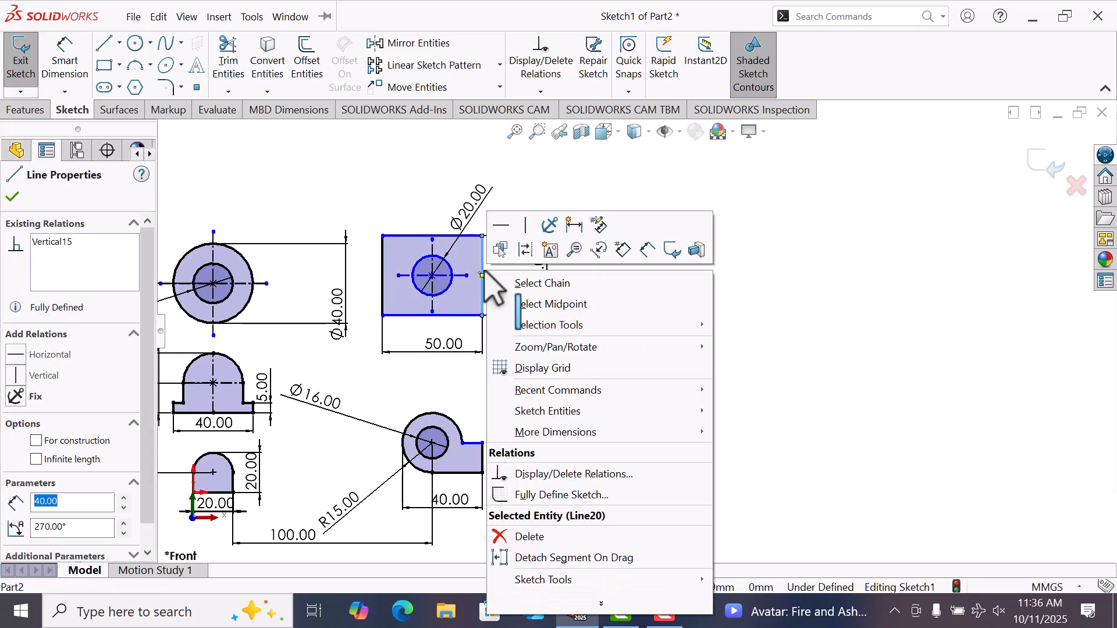
{"action": "left_click", "coordinate": [562, 302]}
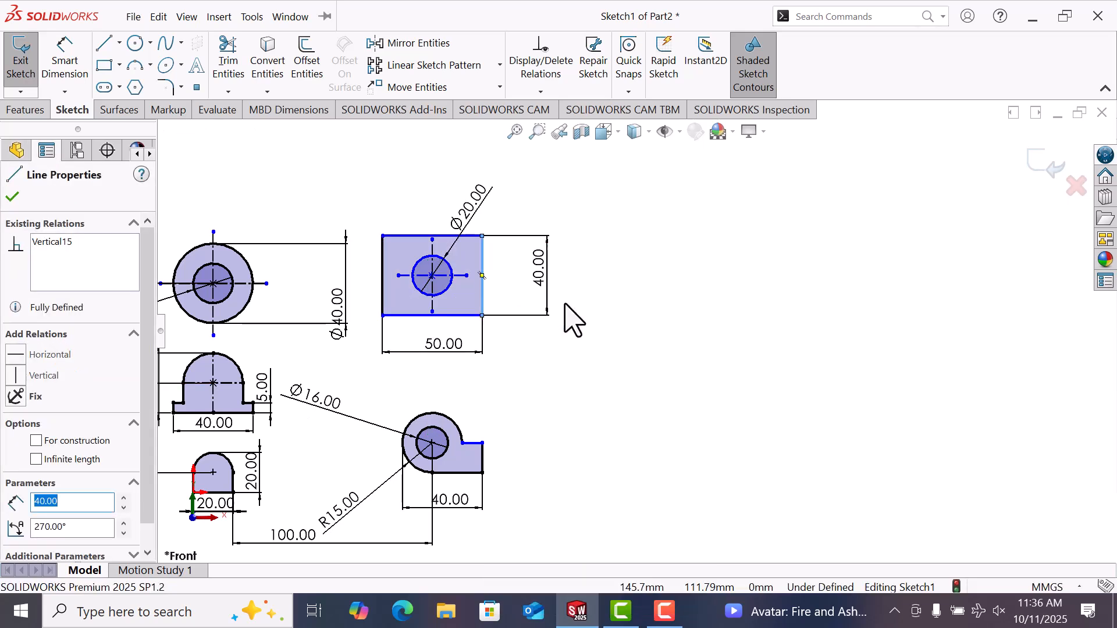
{"action": "left_click", "coordinate": [432, 276], "text": "ctrl"}
{"action": "left_click", "coordinate": [15, 424]}
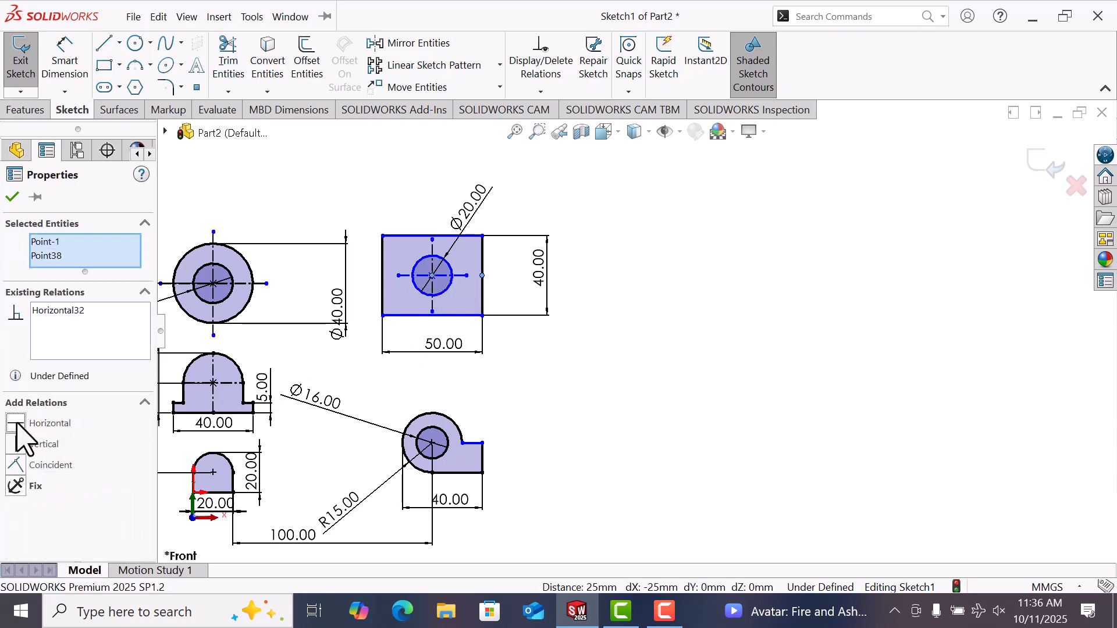
{"action": "left_click", "coordinate": [642, 384]}
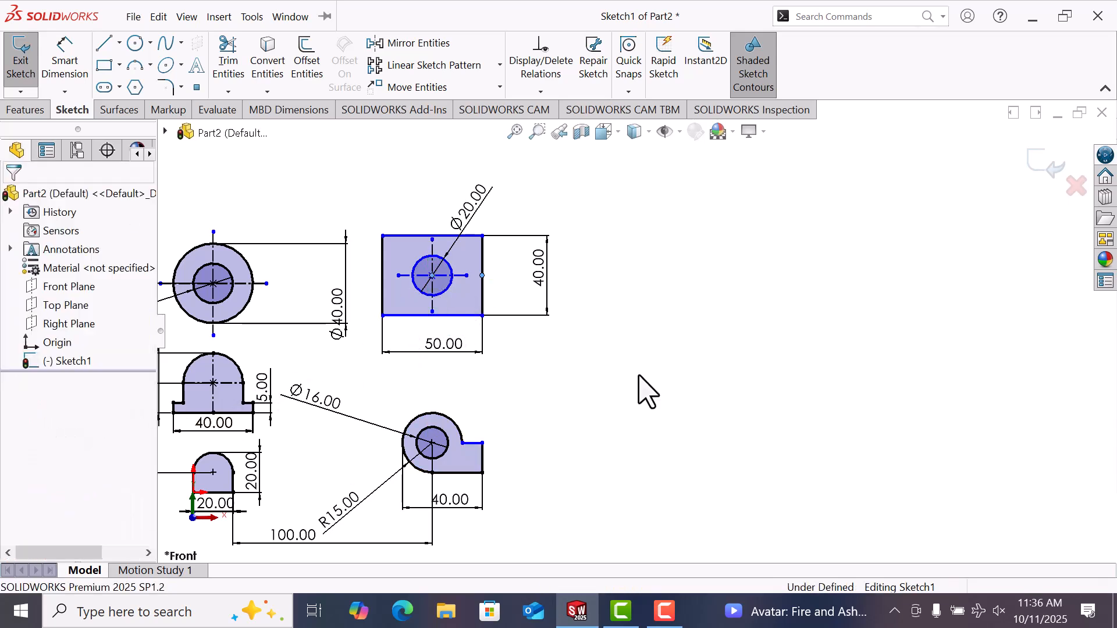
- Add a horizontal relation between the concentric circles' centre and the rectangle's hole centre
{"action": "left_click", "coordinate": [214, 283]}
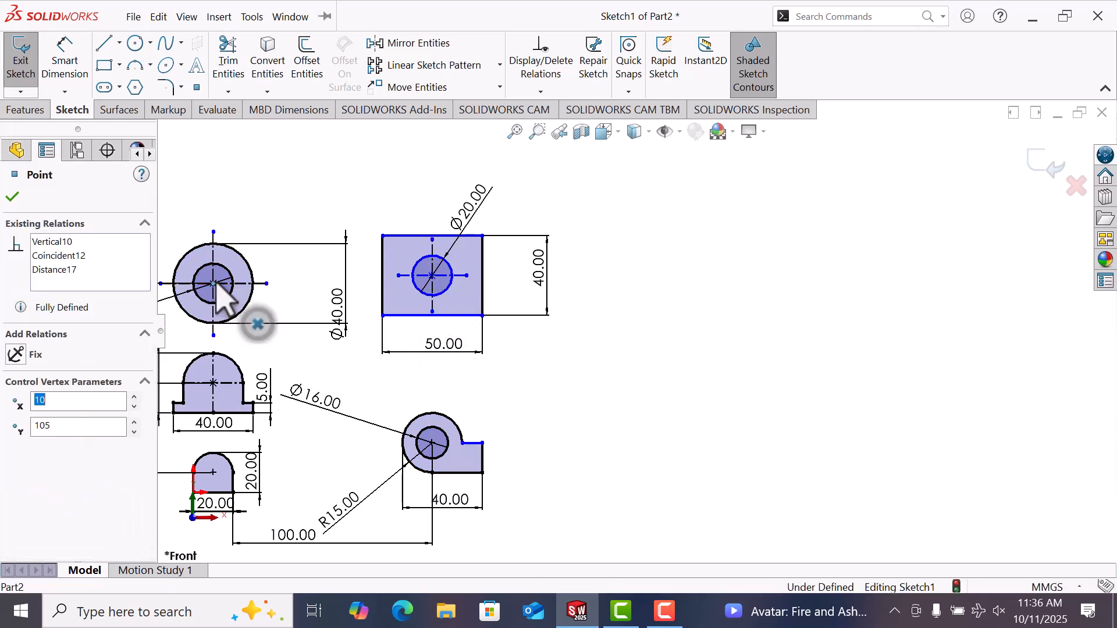
{"action": "left_click", "coordinate": [434, 276], "text": "ctrl"}
{"action": "left_click", "coordinate": [16, 424]}
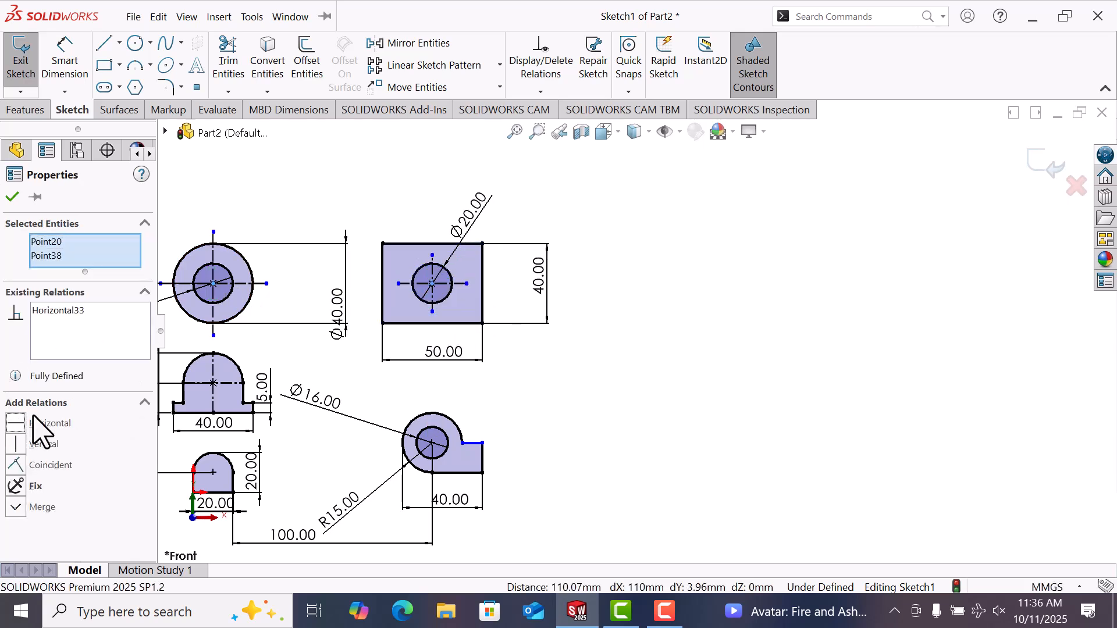
{"action": "left_click", "coordinate": [825, 418]}
{"action": "scroll", "coordinate": [752, 420], "scroll_direction": "up", "scroll_amount": 4}
{"action": "scroll", "coordinate": [469, 342], "scroll_direction": "down", "scroll_amount": 3}
{"action": "scroll", "coordinate": [470, 343], "scroll_direction": "down", "scroll_amount": 1}
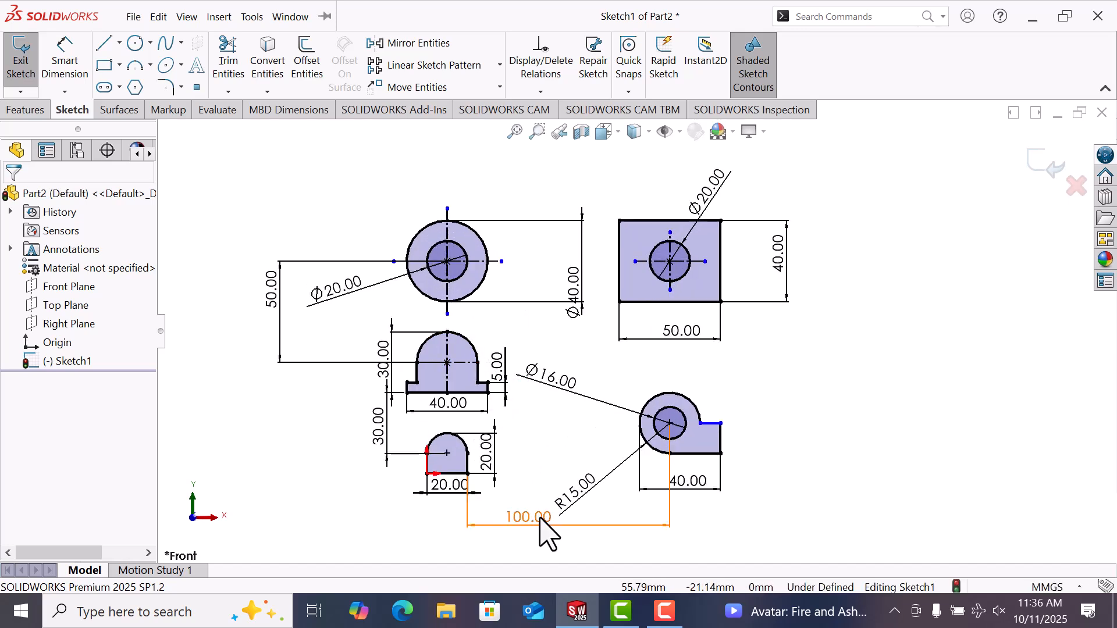
- Align the junction of the arm's arc and top edge with the hole centre using a horizontal relation
{"action": "left_click", "coordinate": [847, 459]}
{"action": "left_click_drag", "start_coordinate": [721, 425], "coordinate": [781, 443]}
{"action": "left_click", "coordinate": [829, 464]}
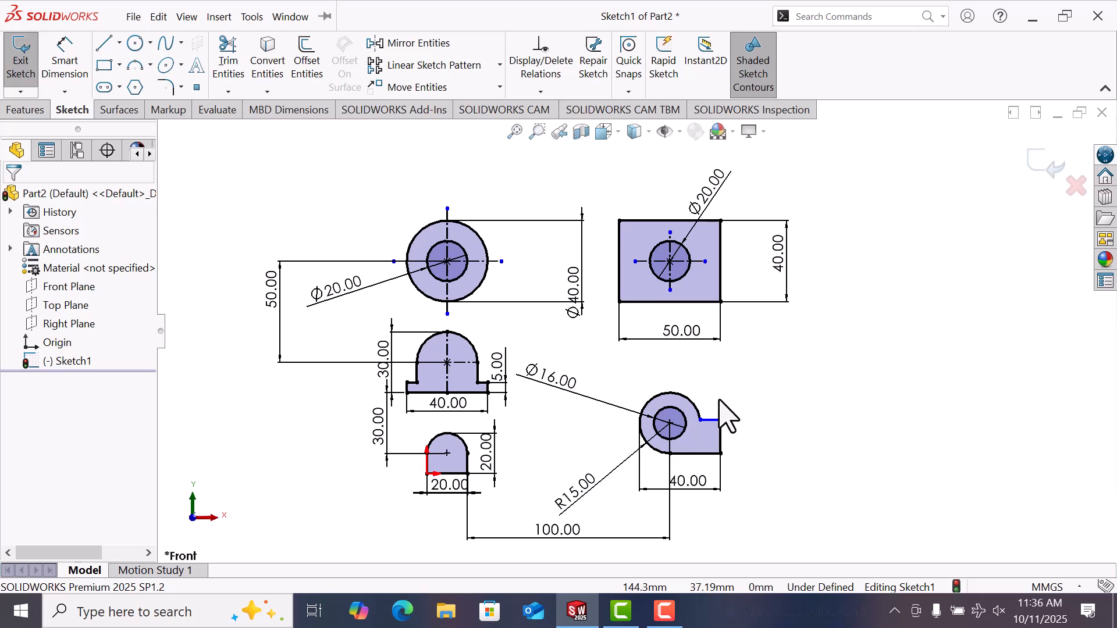
{"action": "scroll", "coordinate": [722, 402], "scroll_direction": "down", "scroll_amount": 2}
{"action": "left_click", "coordinate": [670, 423]}
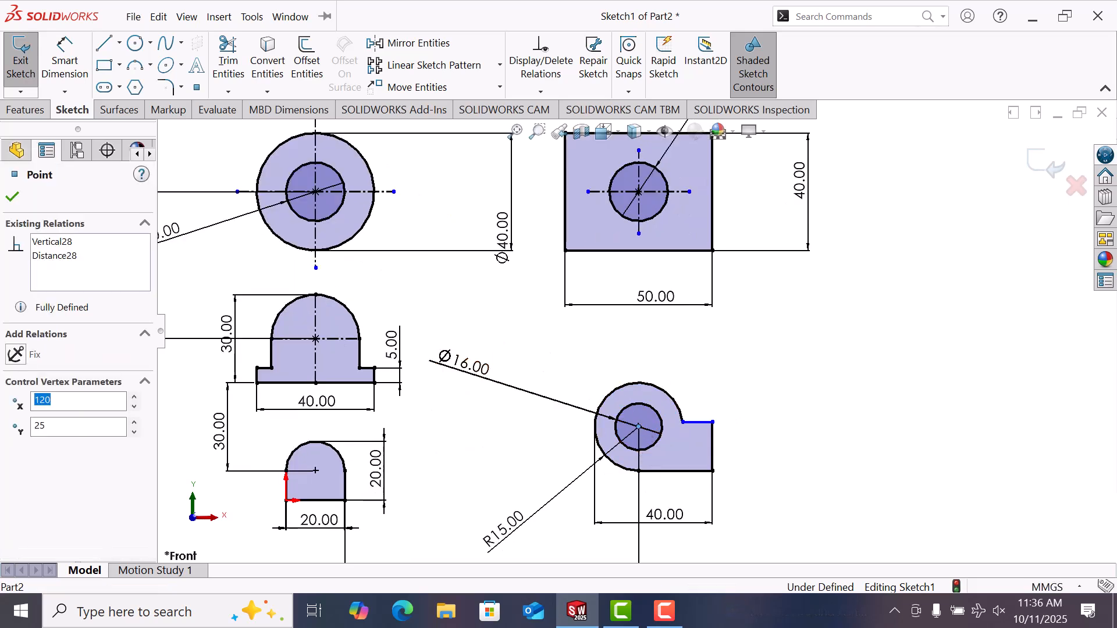
{"action": "left_click", "coordinate": [682, 423], "text": "ctrl"}
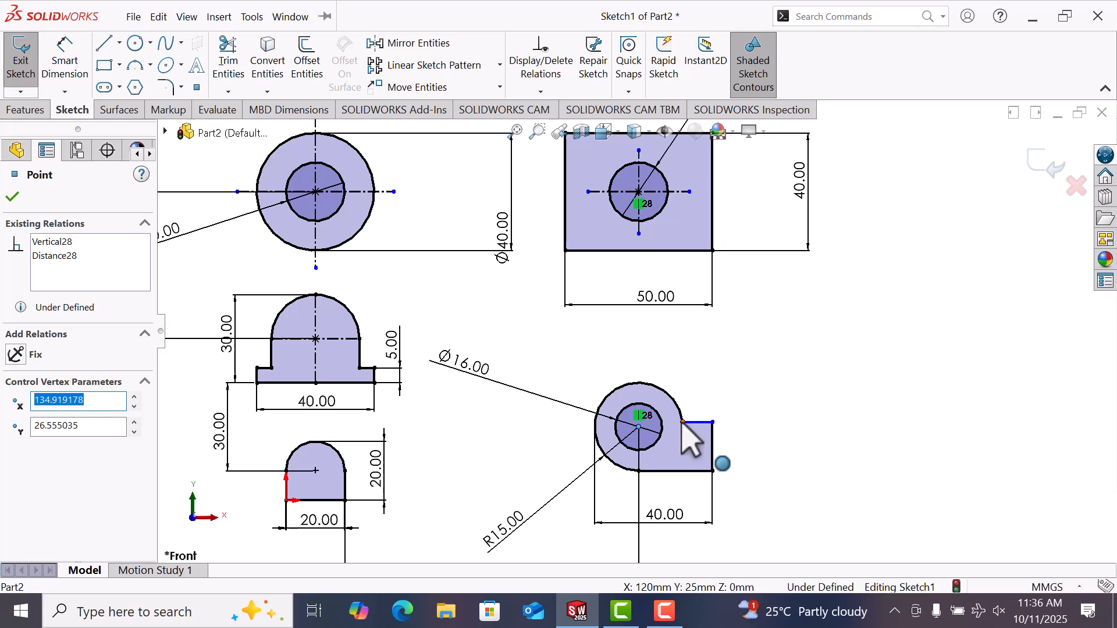
{"action": "left_click", "coordinate": [18, 424]}
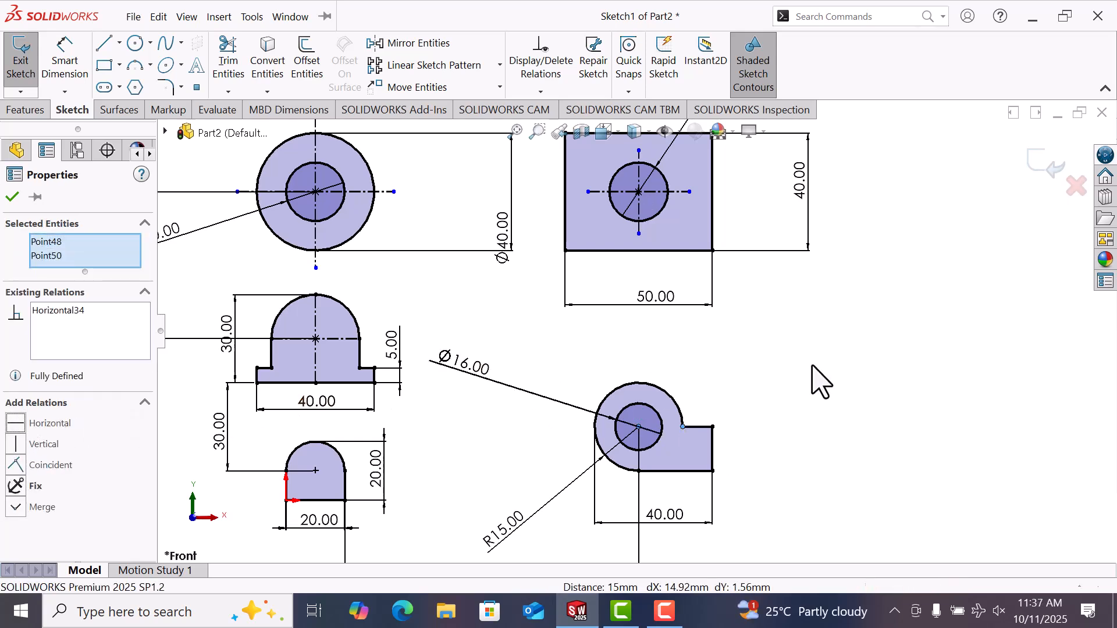
{"action": "left_click", "coordinate": [822, 379]}
{"action": "scroll", "coordinate": [751, 396], "scroll_direction": "up", "scroll_amount": 4}
{"action": "scroll", "coordinate": [567, 372], "scroll_direction": "down", "scroll_amount": 2}
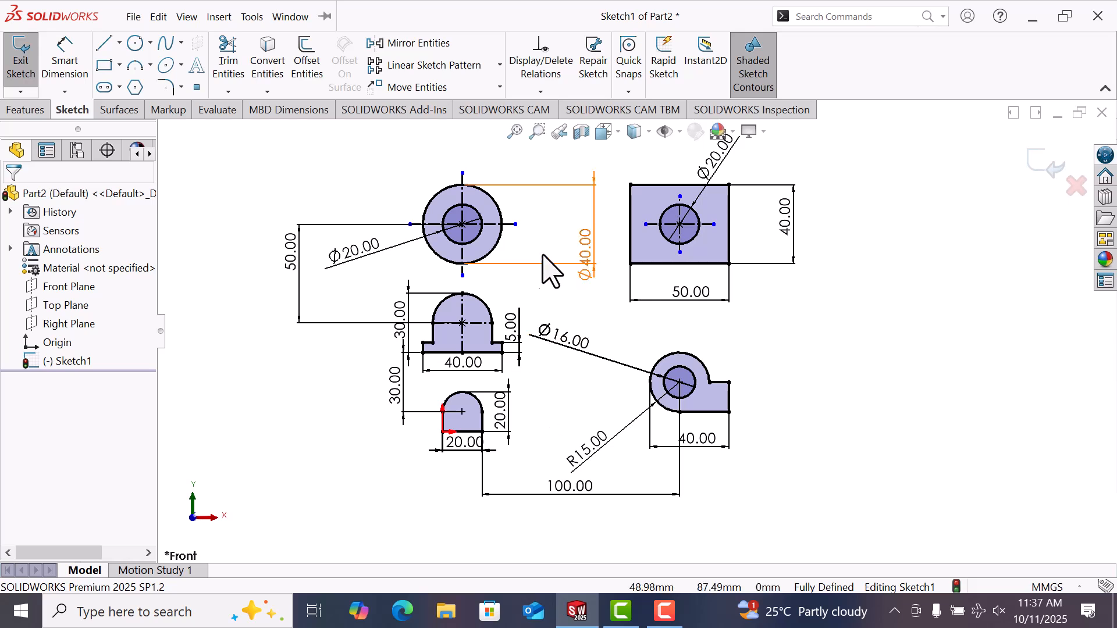
- Save the part to the Desktop under the name "sketch -03" as a SOLIDWORKS Part file
{"action": "scroll", "coordinate": [669, 244], "scroll_direction": "down", "scroll_amount": 2}
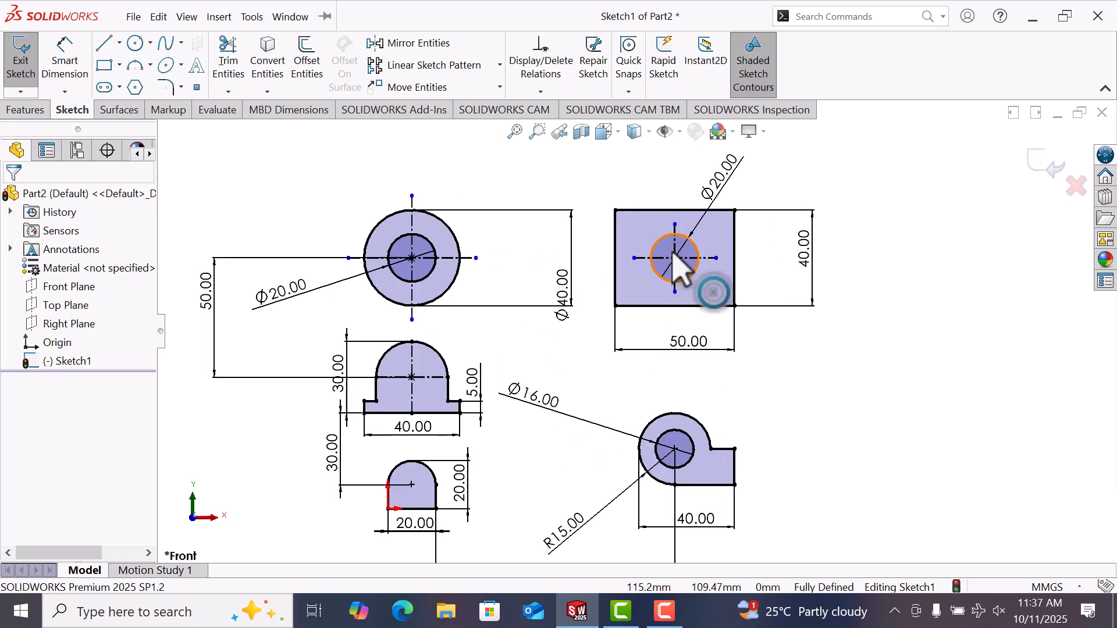
{"action": "scroll", "coordinate": [611, 353], "scroll_direction": "up", "scroll_amount": 2}
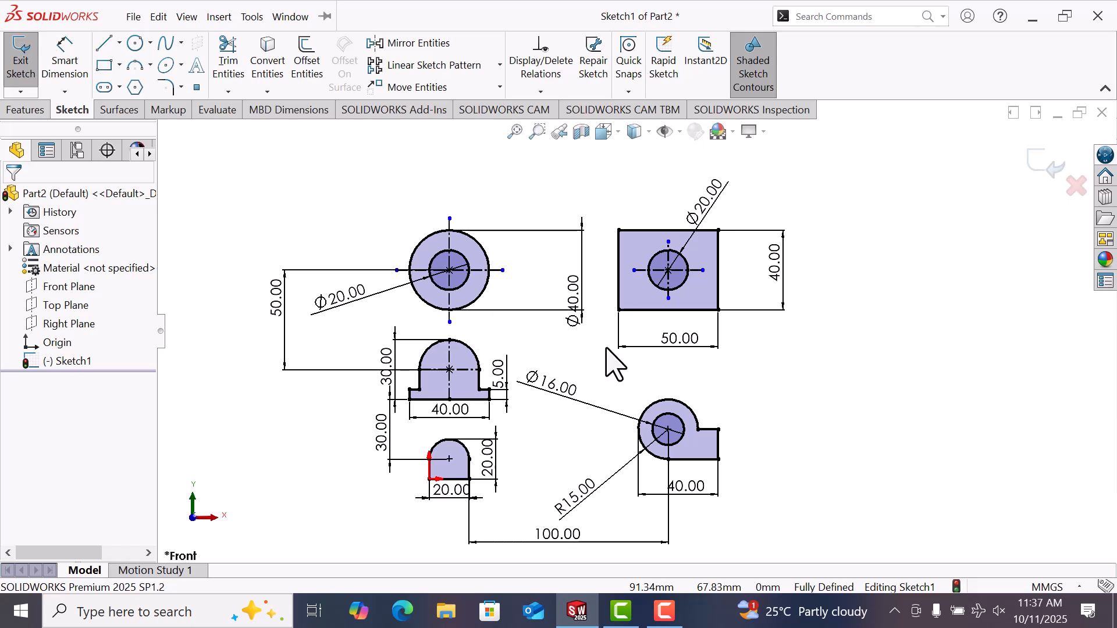
{"action": "scroll", "coordinate": [591, 361], "scroll_direction": "down", "scroll_amount": 1}
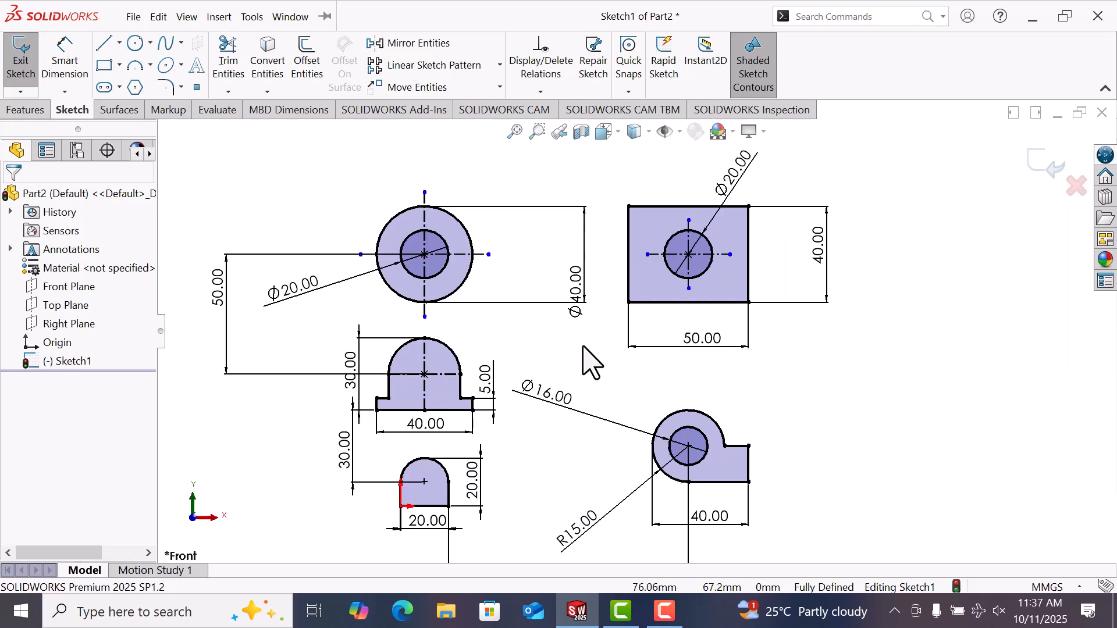
{"action": "left_click", "coordinate": [129, 17]}
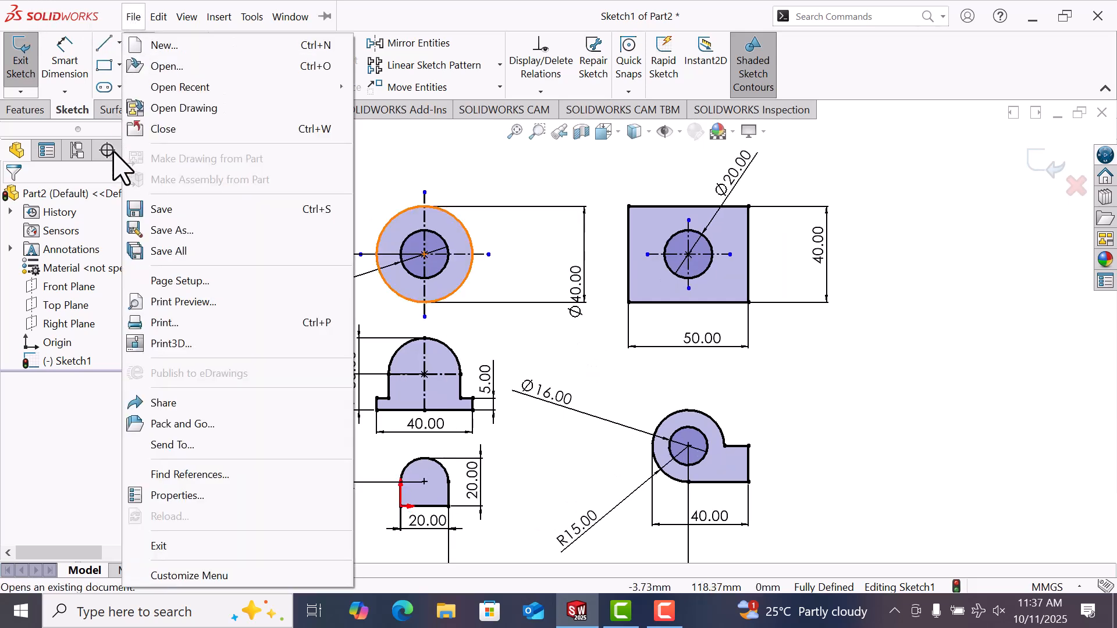
{"action": "left_click", "coordinate": [174, 230]}
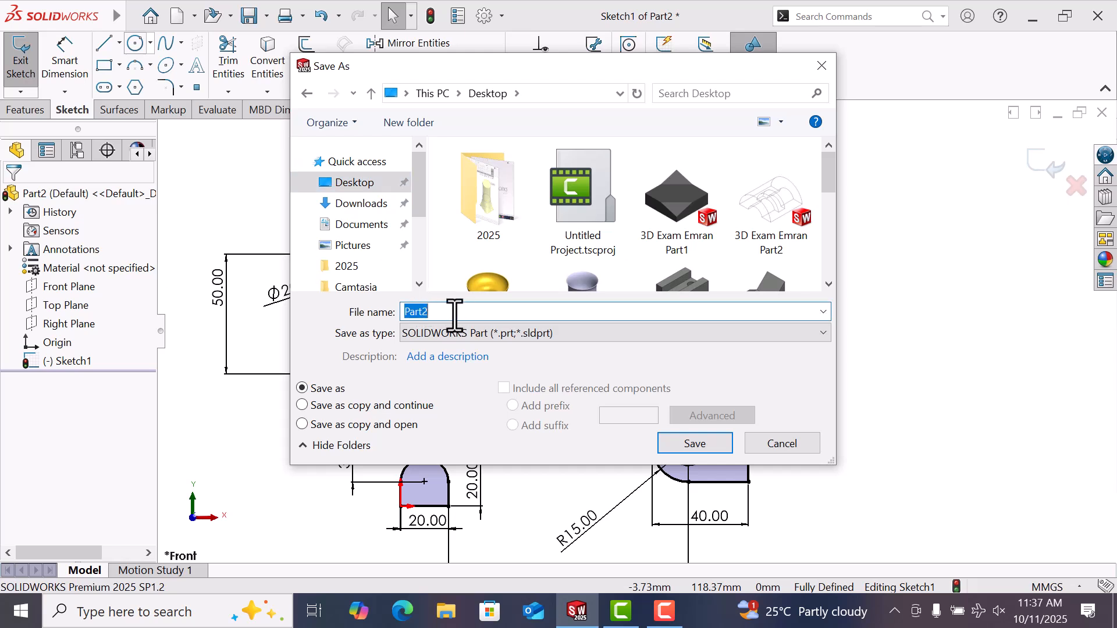
{"action": "type", "text": "sketch -9"}
{"action": "key", "text": "BackSpace"}
{"action": "type", "text": "03"}
{"action": "left_click", "coordinate": [712, 452]}
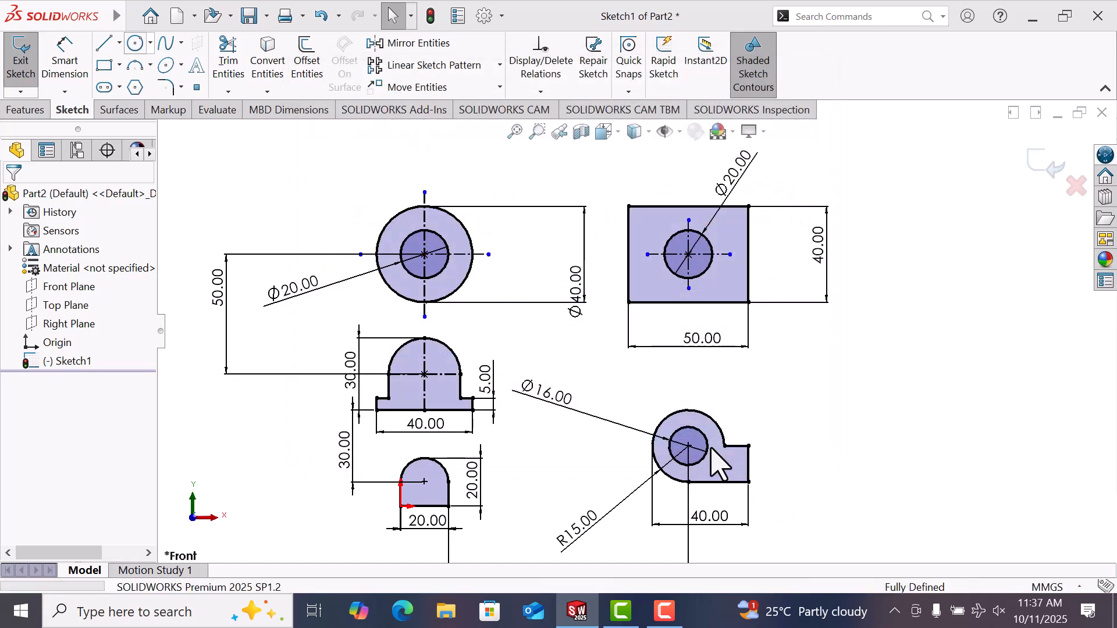
{"action": "mouse_move", "coordinate": [9, 20]}
{"action": "left_click", "coordinate": [135, 16]}
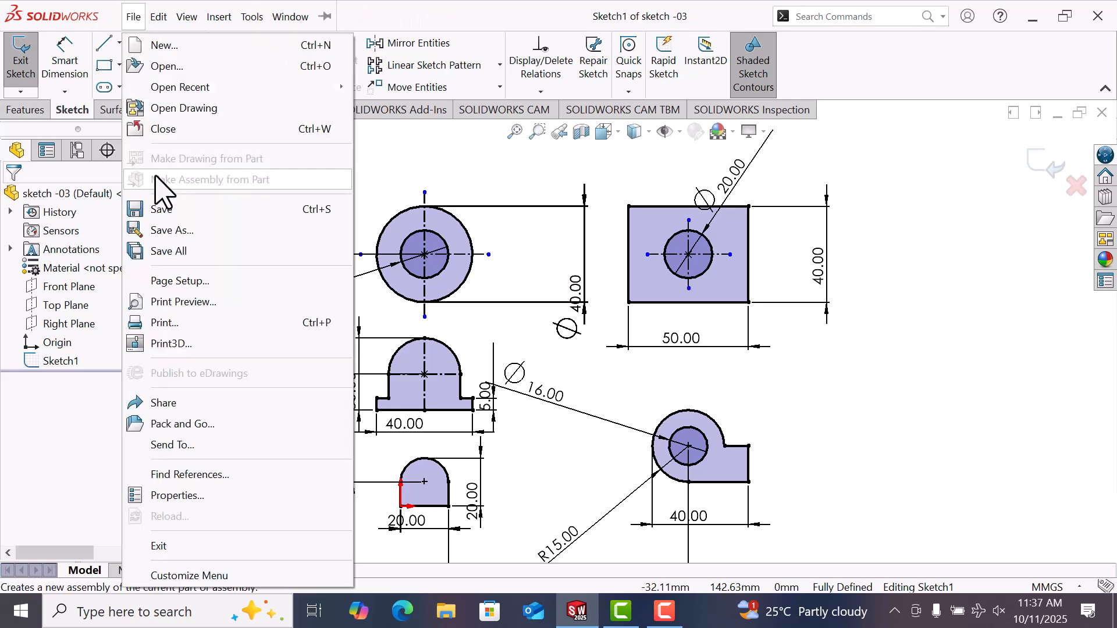
{"action": "left_click", "coordinate": [188, 241]}
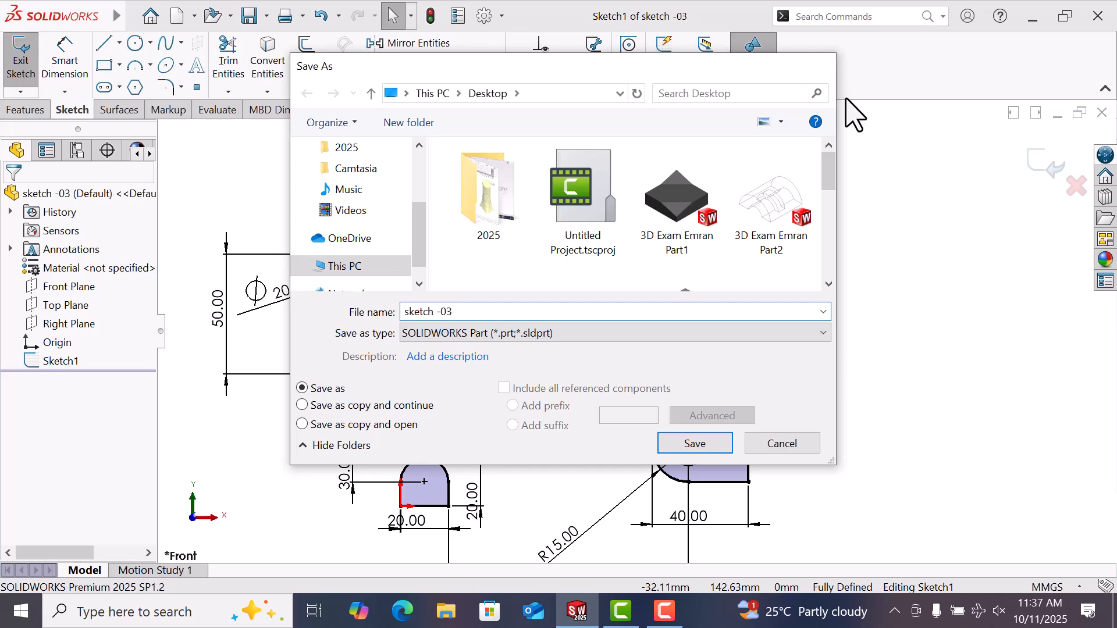
{"action": "left_click", "coordinate": [823, 67]}
- Reposition the arm's R15 dimension above its rounded end and bring the 16 mm hole diameter dimension closer to the arm
{"action": "key", "text": "f"}
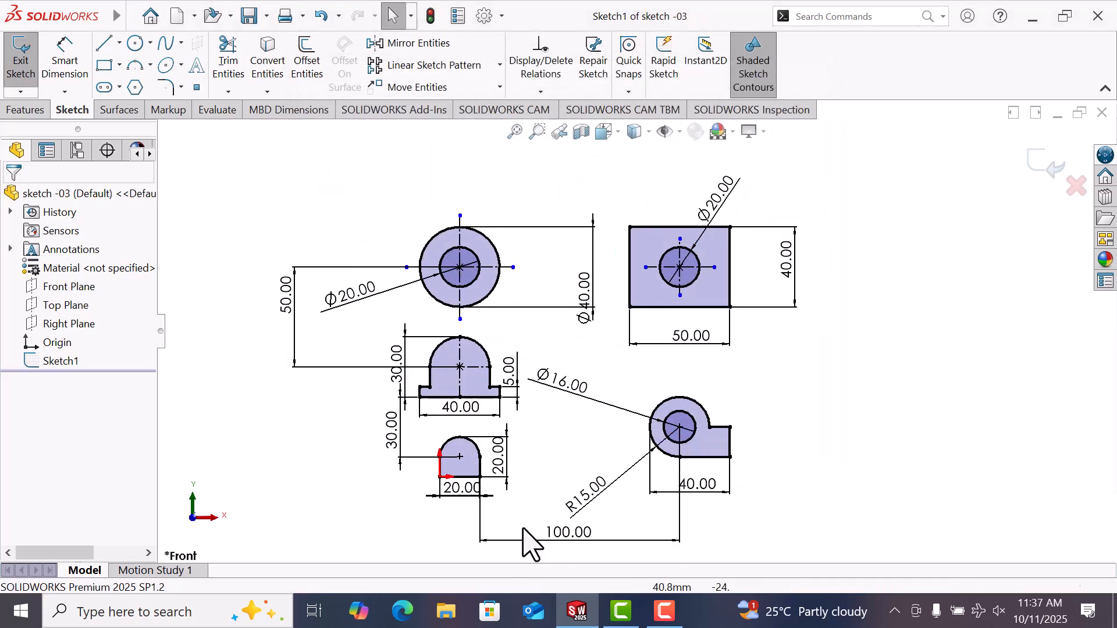
{"action": "left_click_drag", "start_coordinate": [671, 388], "coordinate": [711, 367]}
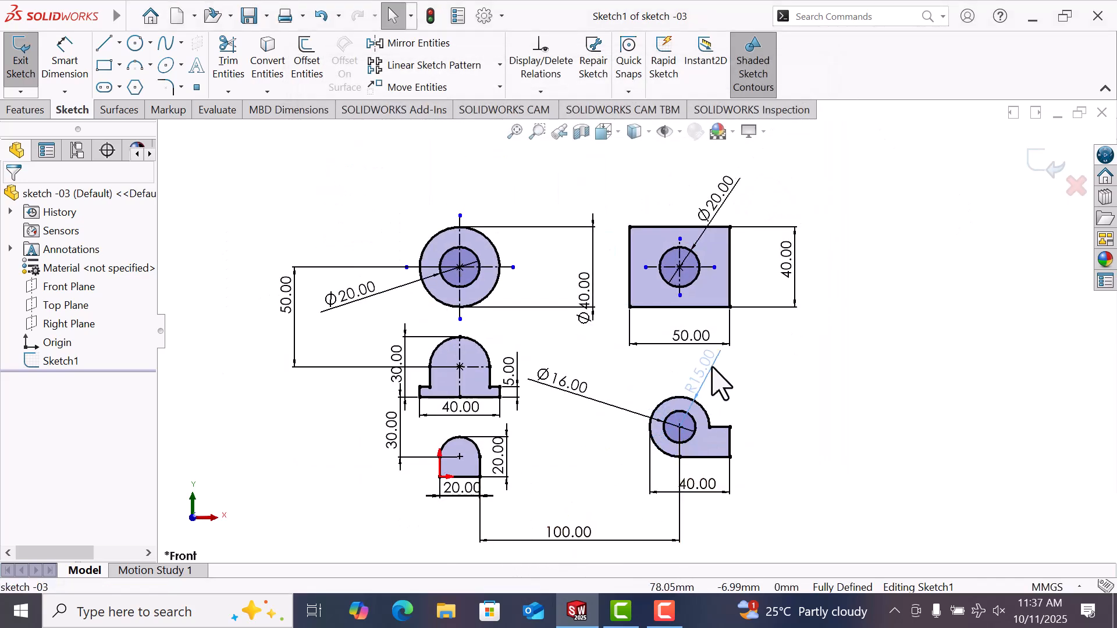
{"action": "left_click_drag", "start_coordinate": [561, 382], "coordinate": [645, 402]}
- Move the 20 mm width and 20 mm height dimensions of the small bottom arch slightly farther from its outline
{"action": "left_click_drag", "start_coordinate": [466, 487], "coordinate": [470, 512]}
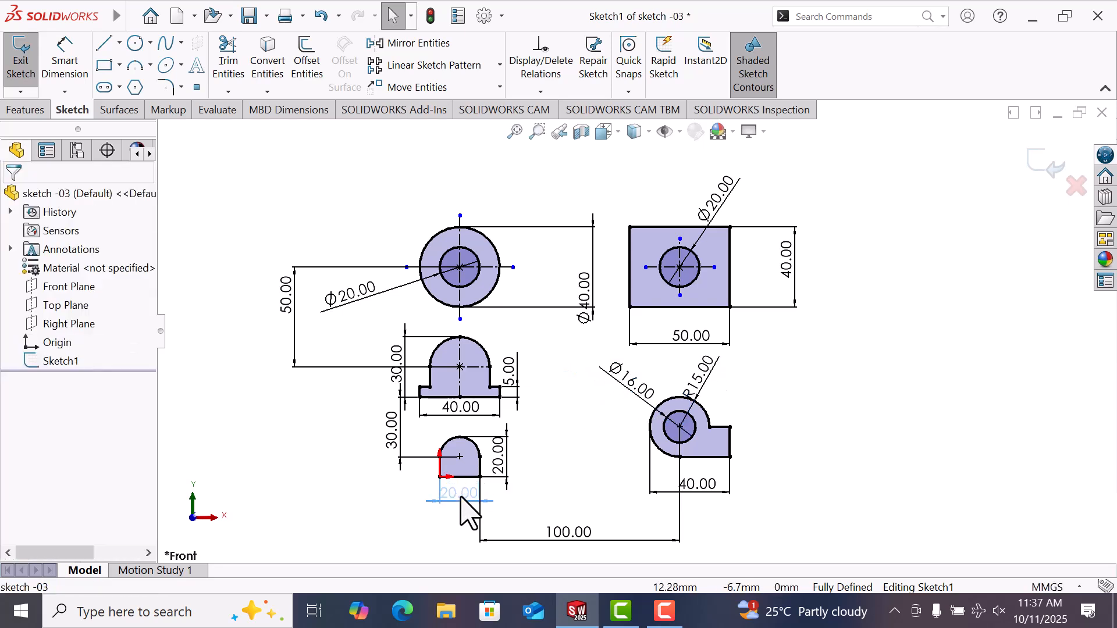
{"action": "left_click", "coordinate": [506, 463]}
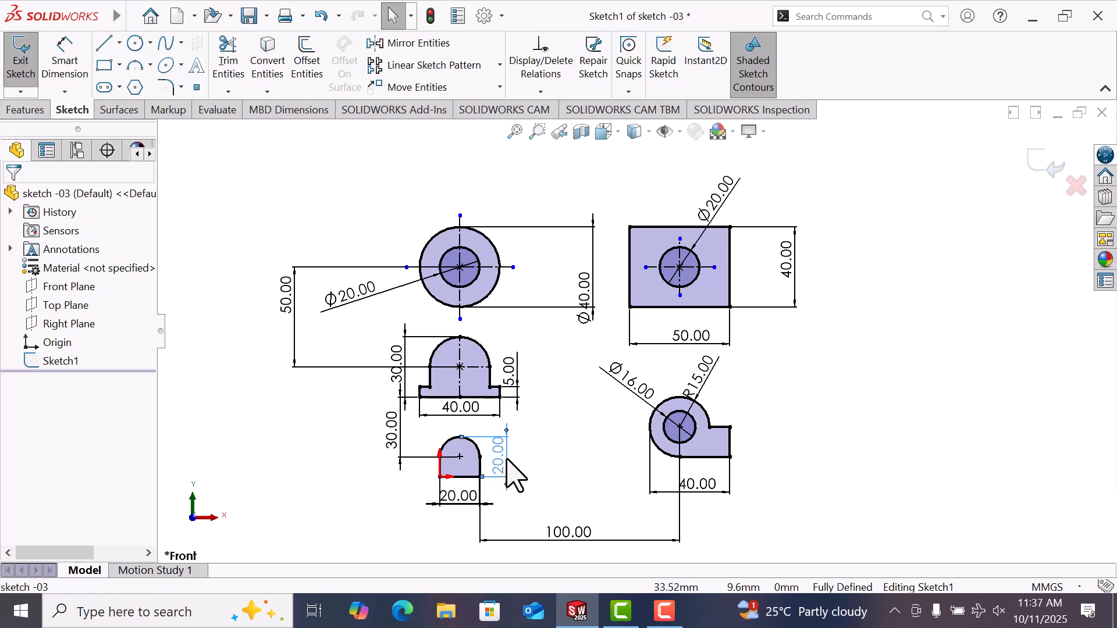
{"action": "left_click", "coordinate": [577, 477]}
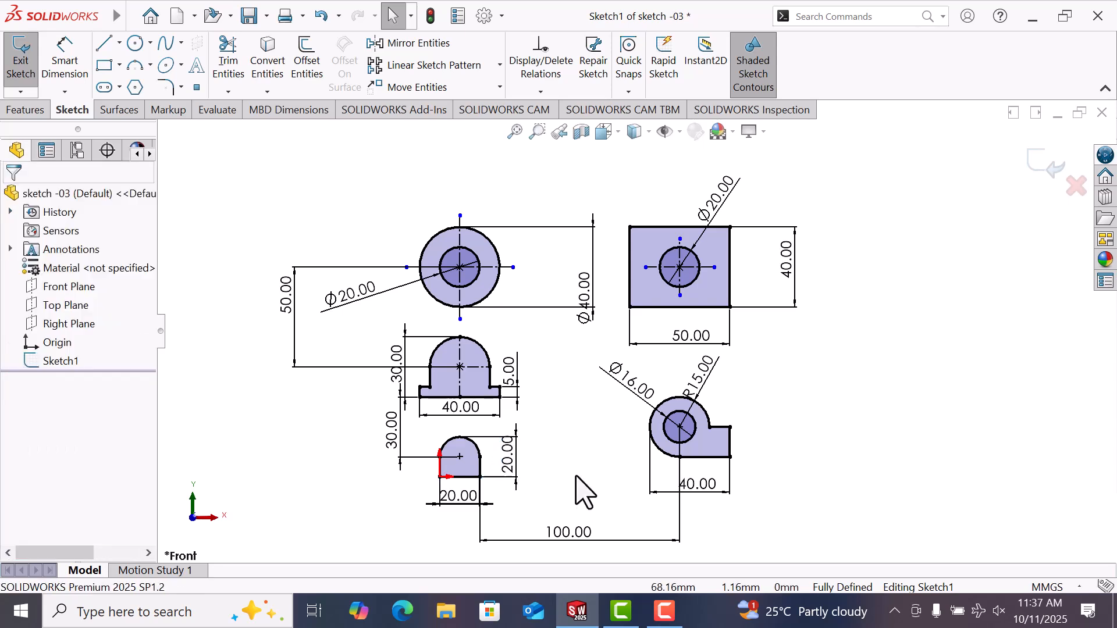